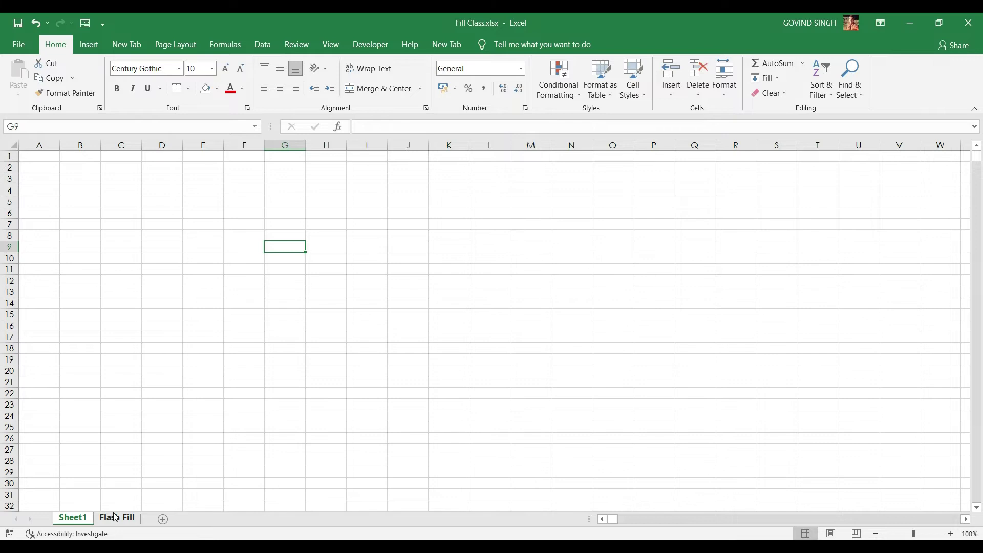
On Sheet1, fill C4 yellow and D4 red
{"action": "left_click", "coordinate": [110, 517]}
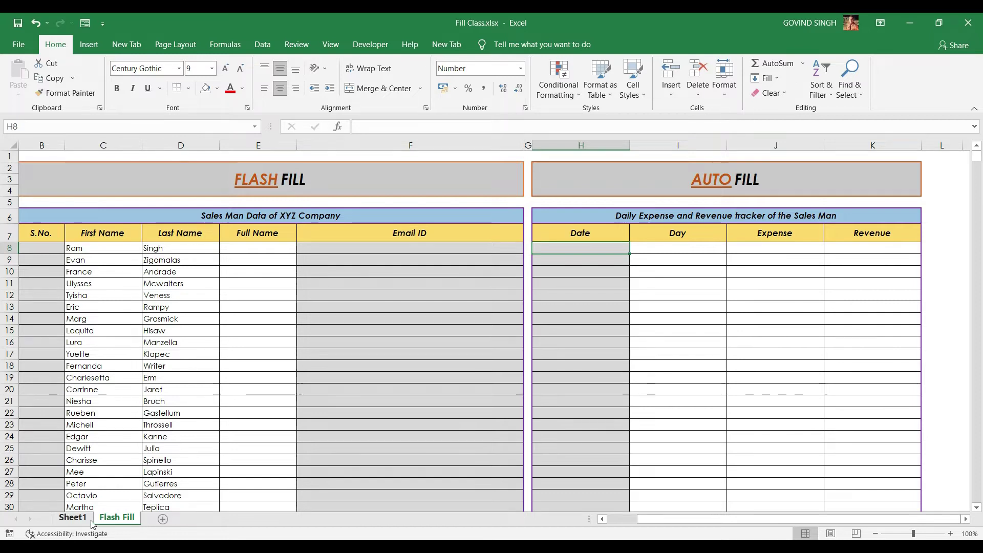
{"action": "left_click", "coordinate": [83, 518]}
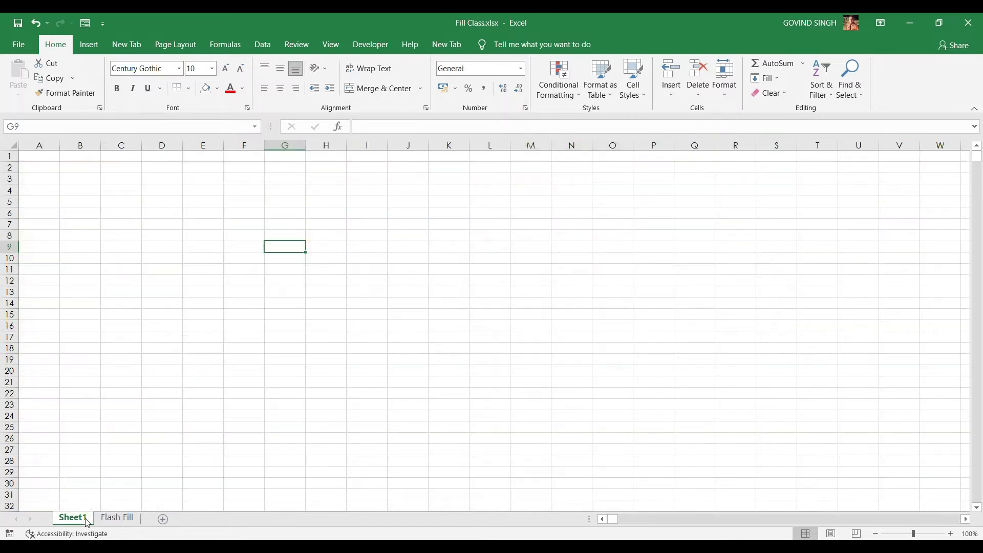
{"action": "left_click", "coordinate": [125, 191]}
{"action": "left_click", "coordinate": [217, 88]}
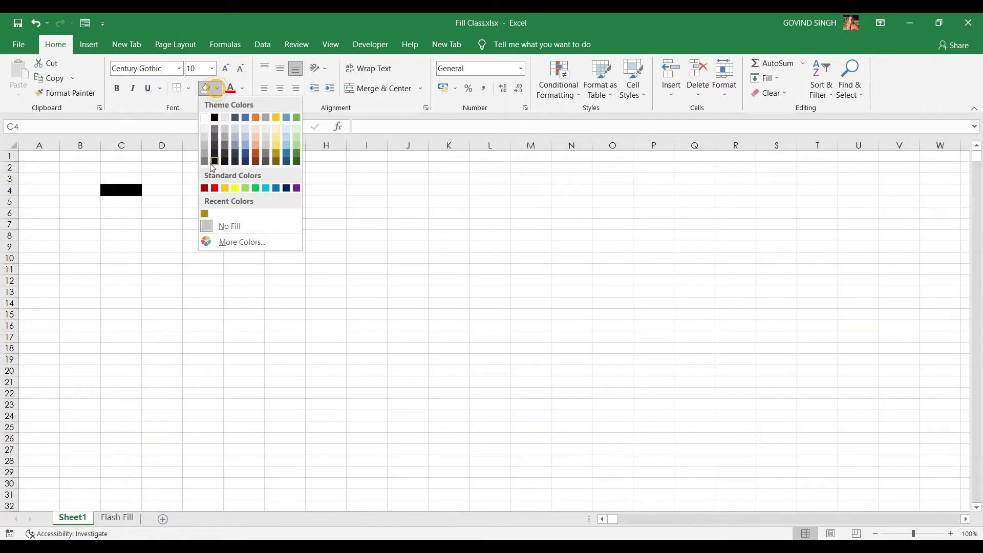
{"action": "left_click", "coordinate": [235, 188]}
{"action": "left_click", "coordinate": [157, 191]}
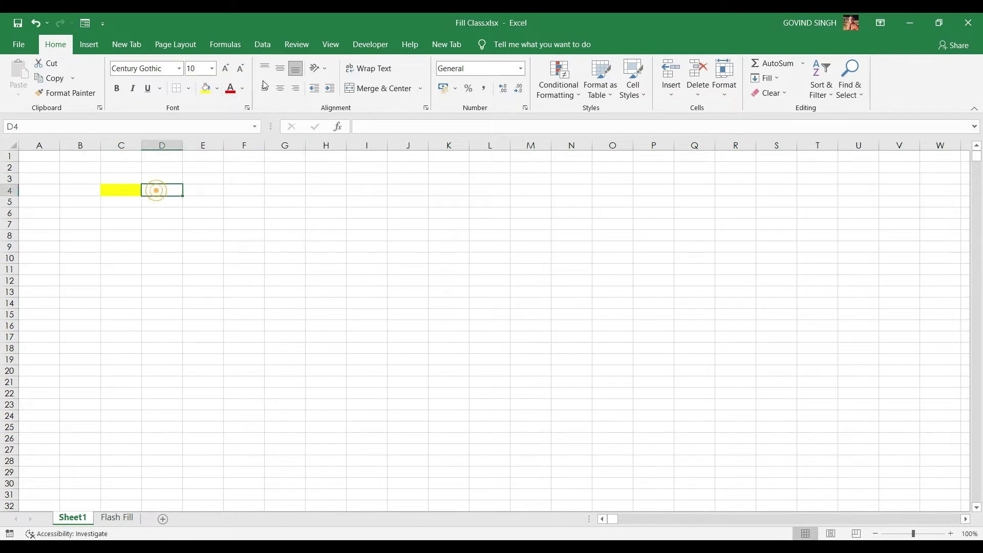
{"action": "left_click", "coordinate": [218, 91]}
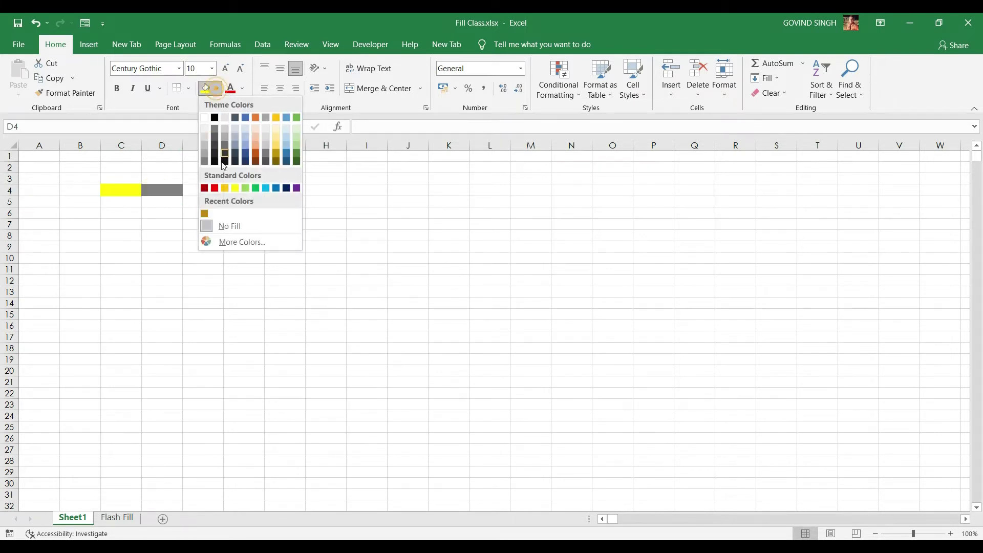
{"action": "left_click", "coordinate": [217, 188]}
Copy the yellow-red pair from C4:D4 into E4:F4 and G4:H4
{"action": "left_click", "coordinate": [196, 188]}
{"action": "left_click_drag", "start_coordinate": [128, 189], "coordinate": [163, 198]}
{"action": "key", "text": "ctrl+c"}
{"action": "left_click", "coordinate": [194, 191]}
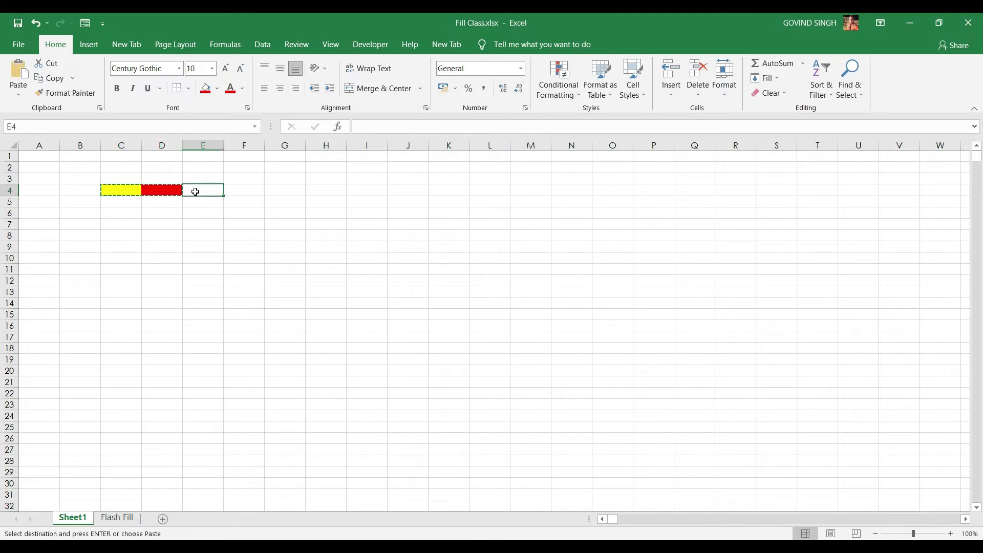
{"action": "key", "text": "ctrl+v"}
{"action": "left_click", "coordinate": [270, 191]}
{"action": "key", "text": "ctrl+v"}
Complete the pattern by copying yellow into I4 and red into J4
{"action": "left_click", "coordinate": [285, 191]}
{"action": "key", "text": "ctrl+c"}
{"action": "left_click", "coordinate": [366, 192]}
{"action": "key", "text": "ctrl+v"}
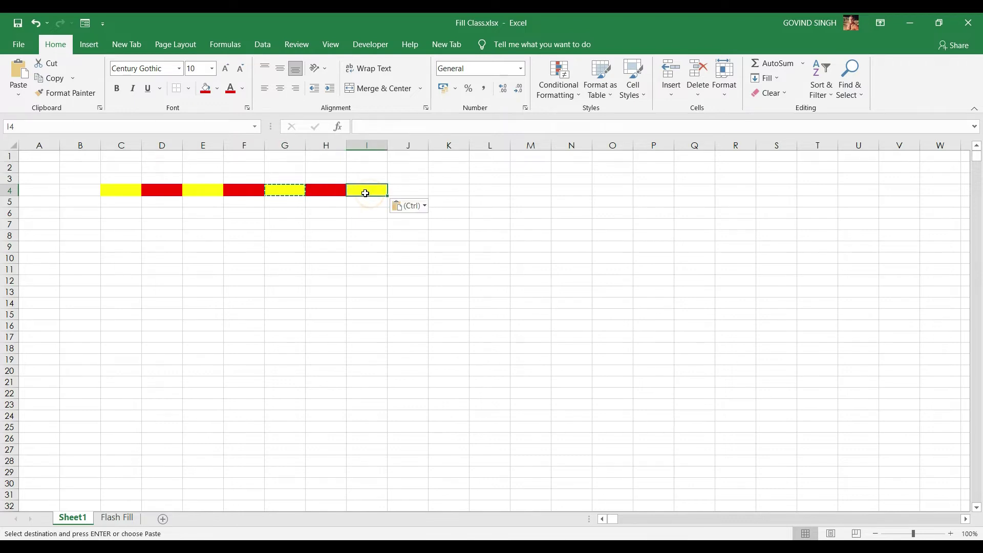
{"action": "left_click", "coordinate": [408, 192]}
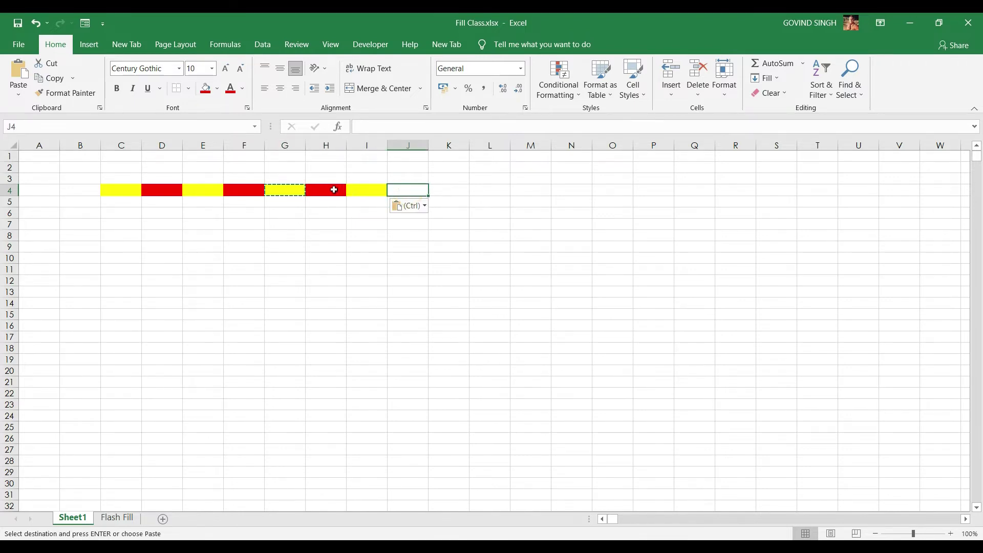
{"action": "left_click", "coordinate": [328, 190]}
{"action": "key", "text": "ctrl+c"}
{"action": "left_click", "coordinate": [405, 191]}
{"action": "key", "text": "ctrl+v"}
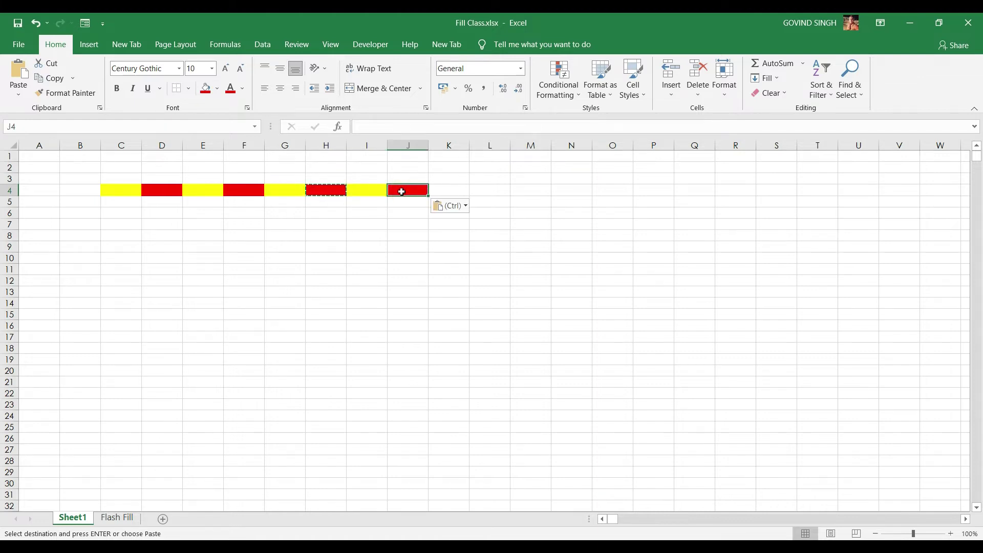
{"action": "left_click_drag", "start_coordinate": [119, 189], "coordinate": [149, 190]}
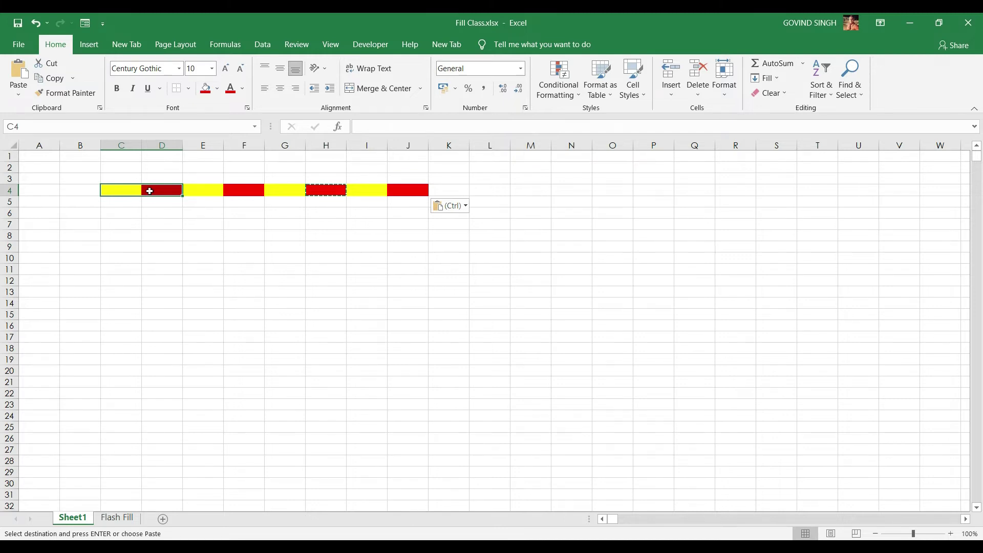
Enter 1 in A1 and copy it down column A to A11
{"action": "left_click", "coordinate": [32, 157]}
{"action": "type", "text": "1"}
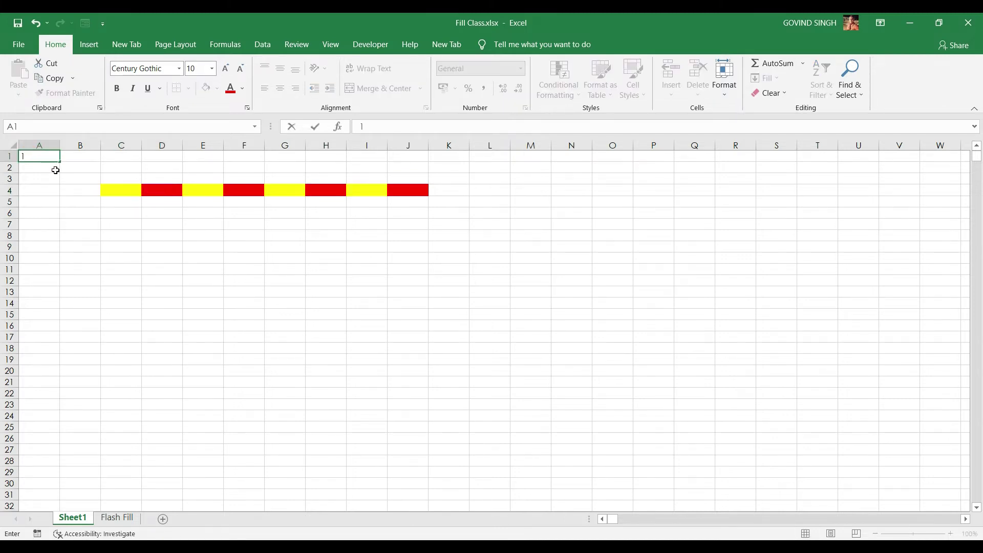
{"action": "key", "text": "Return"}
{"action": "left_click", "coordinate": [50, 154]}
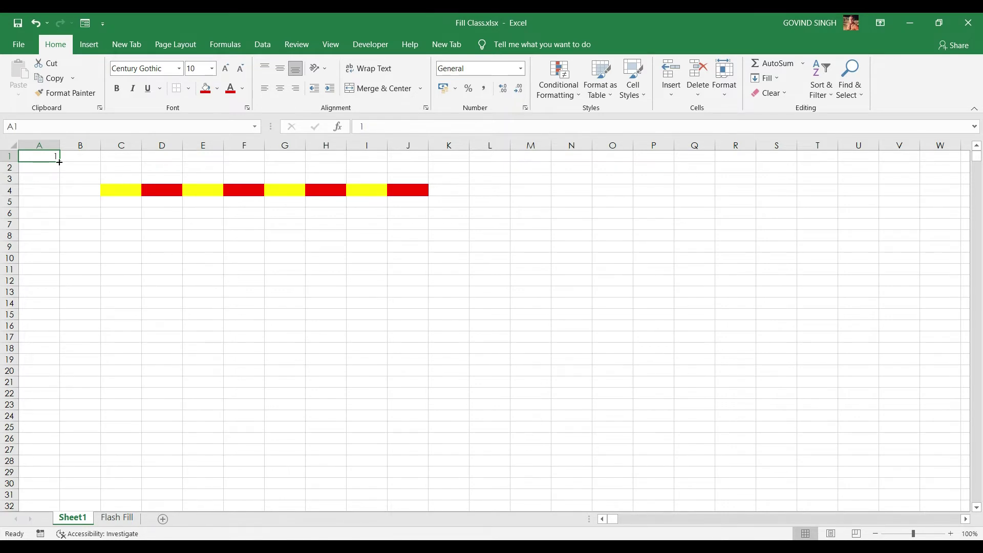
{"action": "left_click_drag", "start_coordinate": [61, 162], "coordinate": [60, 208]}
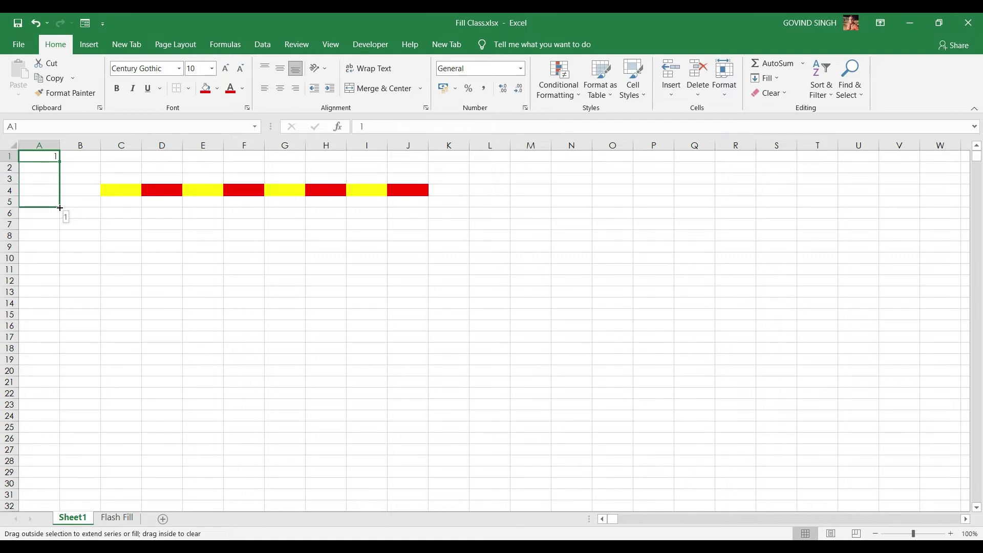
{"action": "left_click_drag", "start_coordinate": [60, 208], "coordinate": [56, 242]}
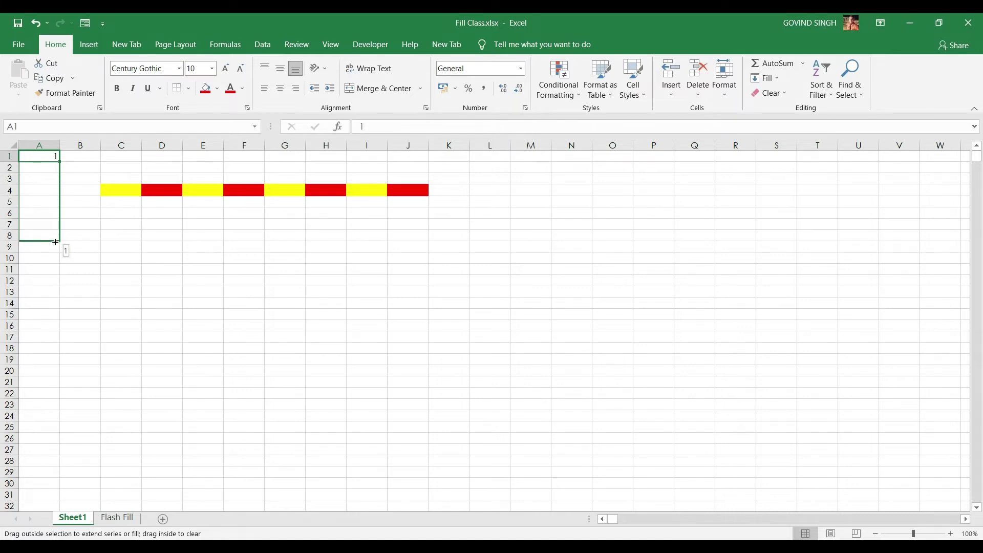
{"action": "left_click_drag", "start_coordinate": [56, 243], "coordinate": [53, 270]}
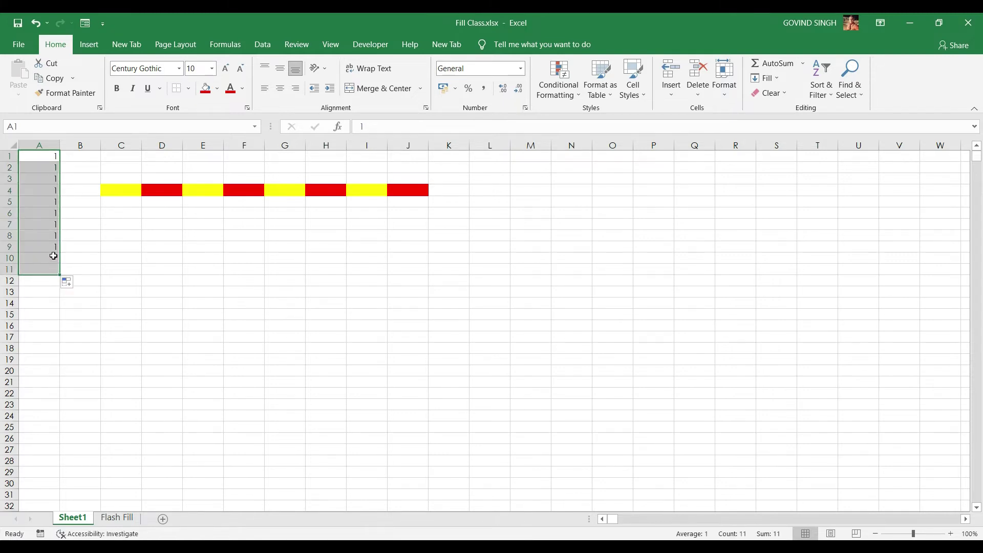
Change A2 to 2 and fill A1:A2 down to A11 as a 1–11 count
{"action": "left_click", "coordinate": [51, 172]}
{"action": "double_click", "coordinate": [50, 171]}
{"action": "key", "text": "BackSpace"}
{"action": "type", "text": "2"}
{"action": "left_click", "coordinate": [70, 165]}
{"action": "left_click", "coordinate": [54, 155]}
{"action": "key", "text": "shift+Down"}
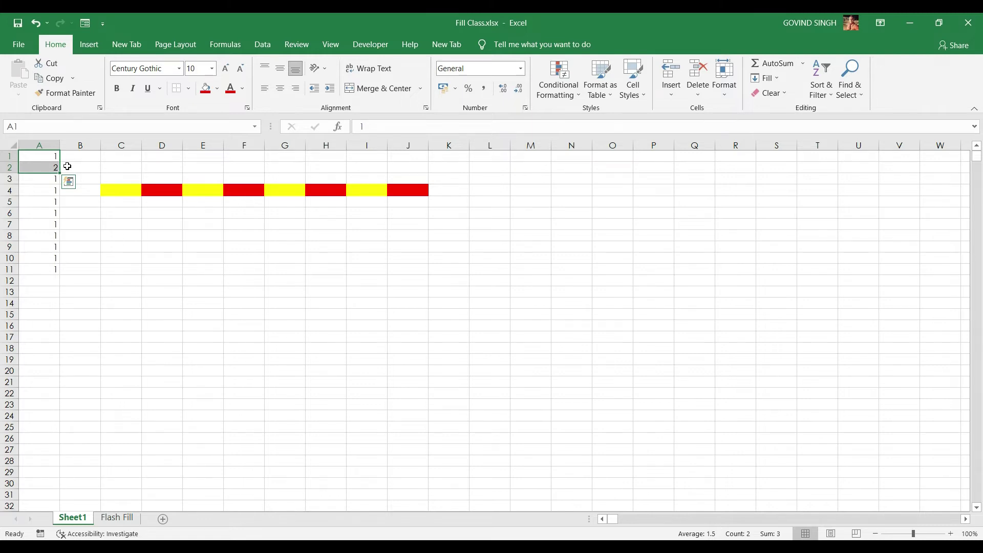
{"action": "left_click_drag", "start_coordinate": [60, 173], "coordinate": [60, 188]}
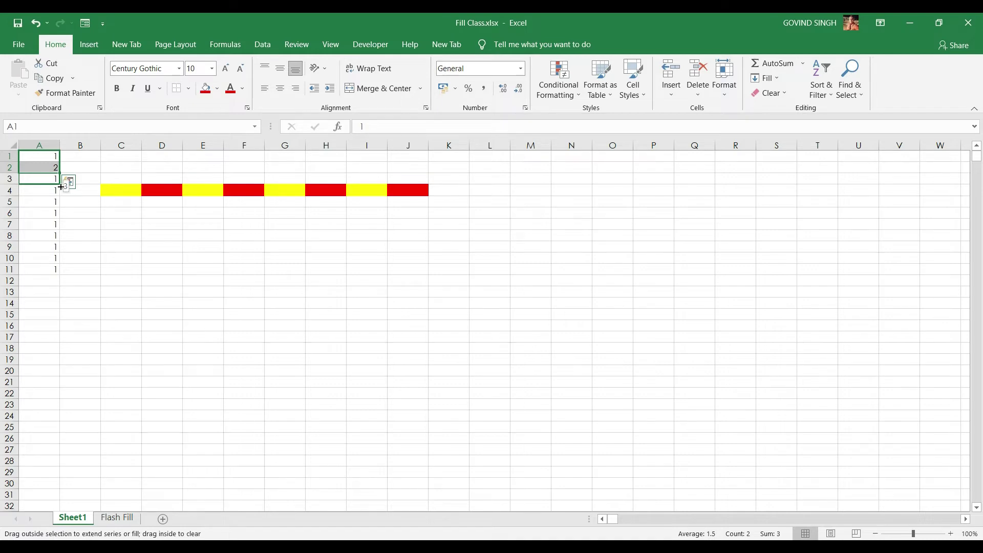
{"action": "left_click_drag", "start_coordinate": [60, 187], "coordinate": [61, 274]}
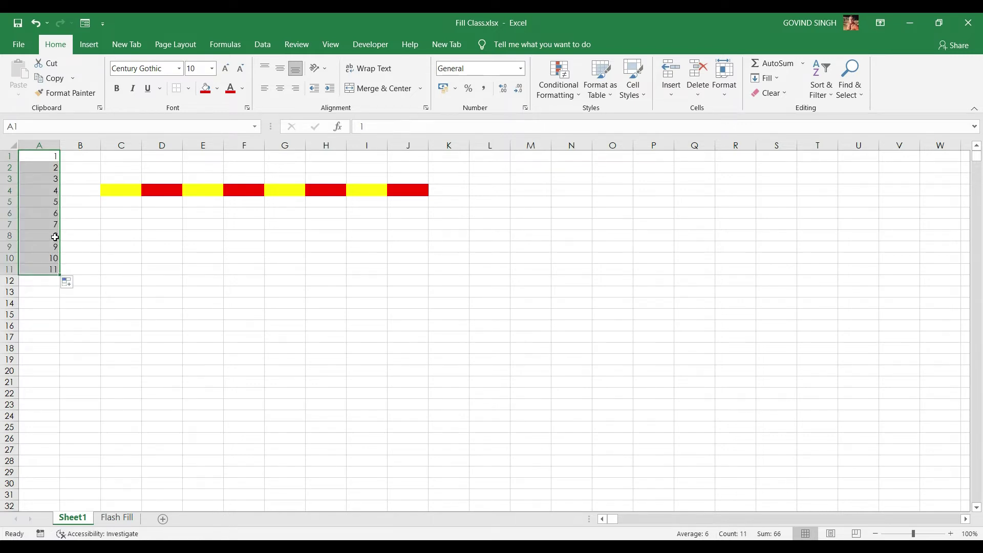
{"action": "left_click_drag", "start_coordinate": [47, 156], "coordinate": [52, 168]}
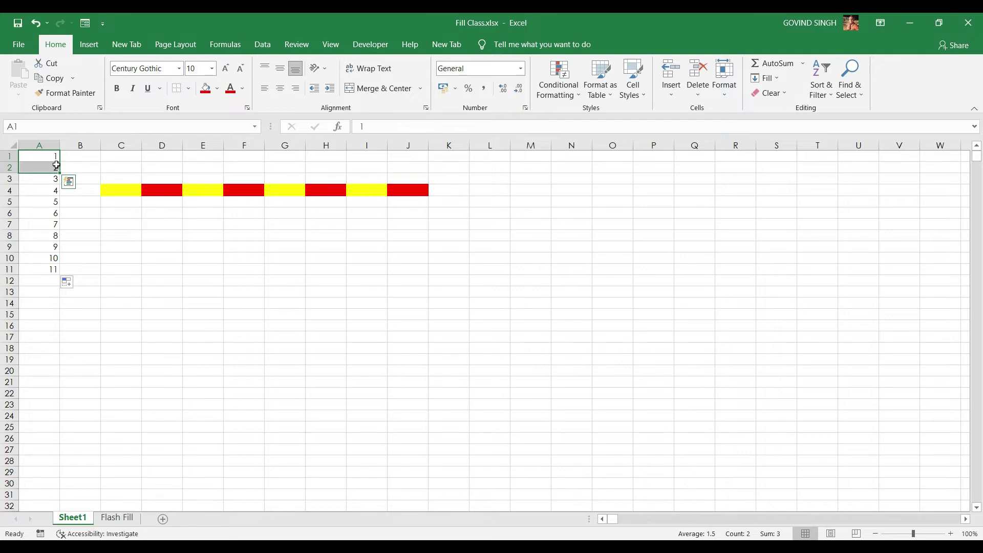
Change A2 to 3 and fill A1:A2 down, making an odd-number series
{"action": "left_click", "coordinate": [56, 165]}
{"action": "type", "text": "3"}
{"action": "left_click", "coordinate": [70, 157]}
{"action": "left_click_drag", "start_coordinate": [56, 158], "coordinate": [55, 168]}
{"action": "left_click_drag", "start_coordinate": [58, 175], "coordinate": [56, 265]}
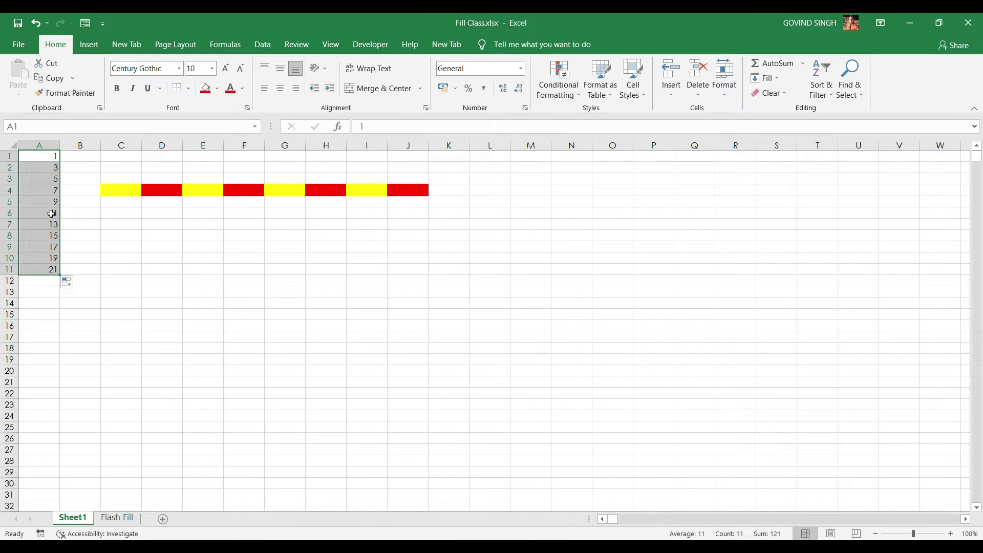
Change A2 to 100 and fill A1:A2 down to A11, stepping by 99 to 991
{"action": "left_click", "coordinate": [50, 166]}
{"action": "type", "text": "10"}
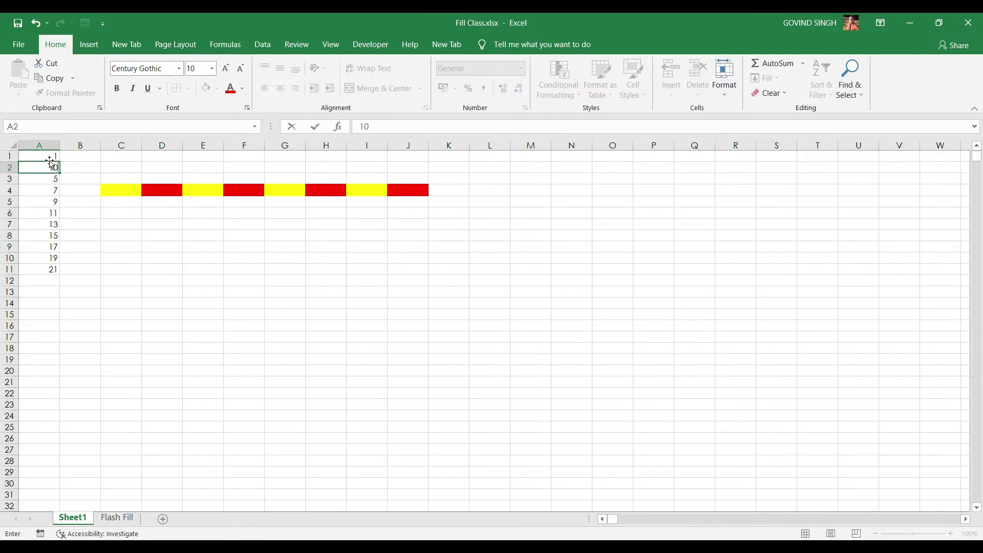
{"action": "type", "text": "0"}
{"action": "left_click", "coordinate": [81, 187]}
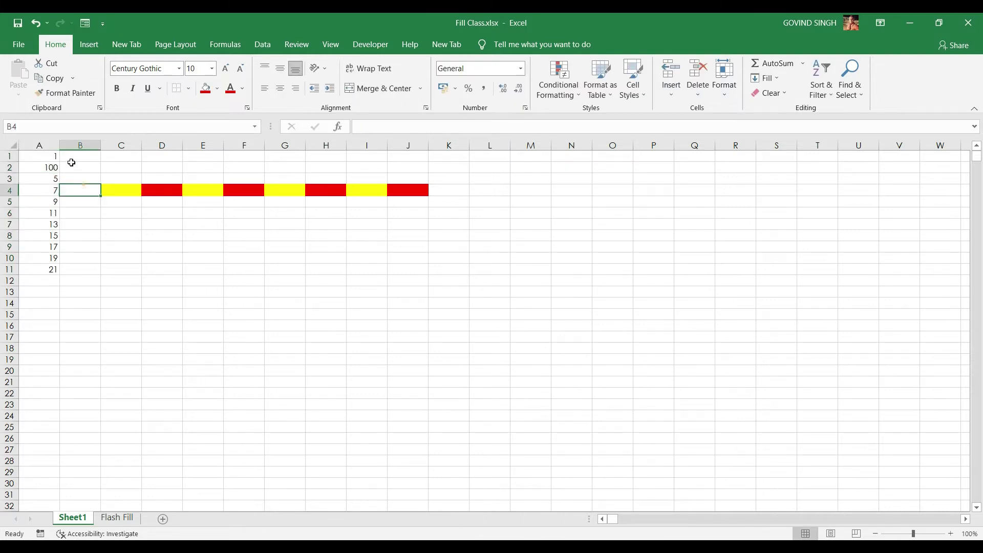
{"action": "left_click_drag", "start_coordinate": [49, 157], "coordinate": [58, 204]}
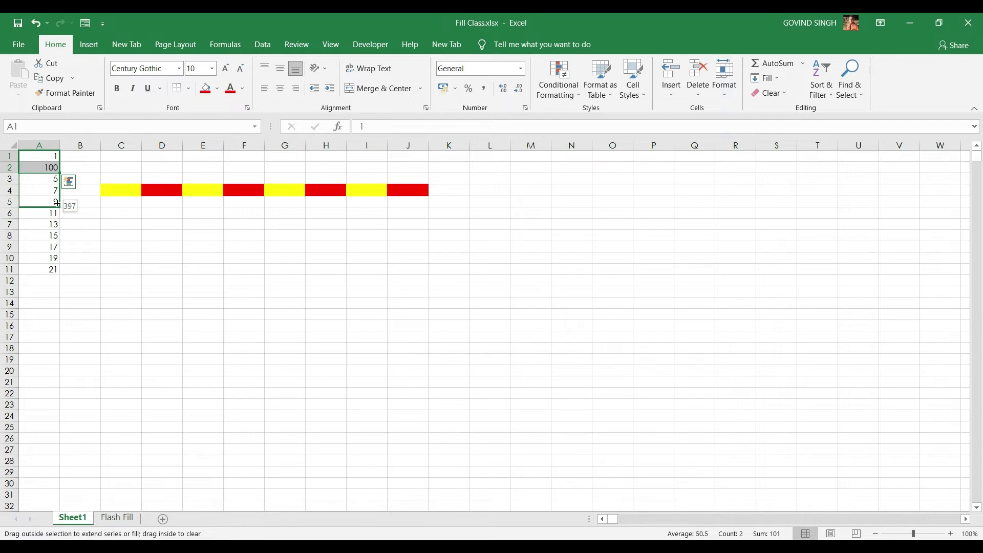
{"action": "left_click_drag", "start_coordinate": [57, 212], "coordinate": [57, 276]}
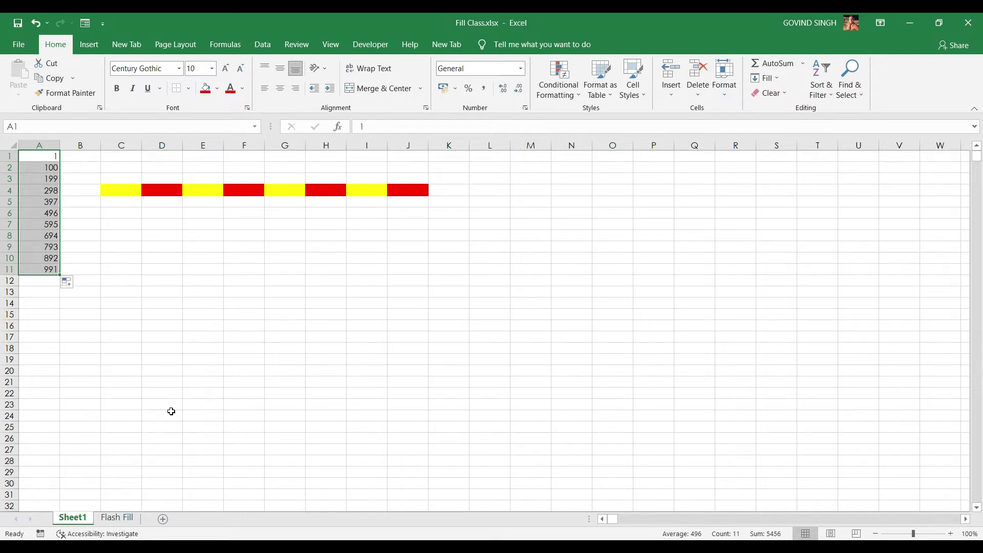
{"action": "left_click", "coordinate": [117, 517]}
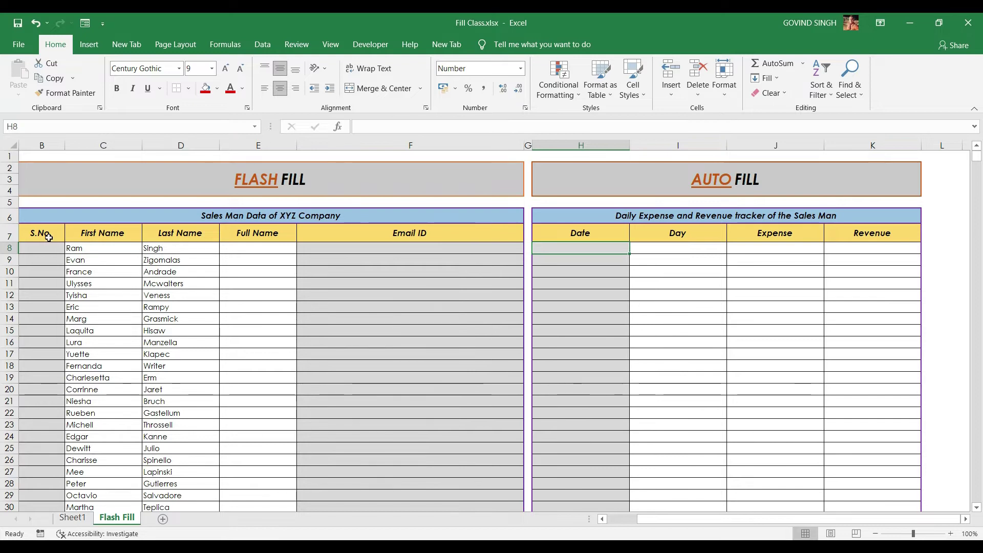
Look over the Sales Man table headers on the Flash Fill sheet and select S.No. cell B8
{"action": "left_click", "coordinate": [279, 234]}
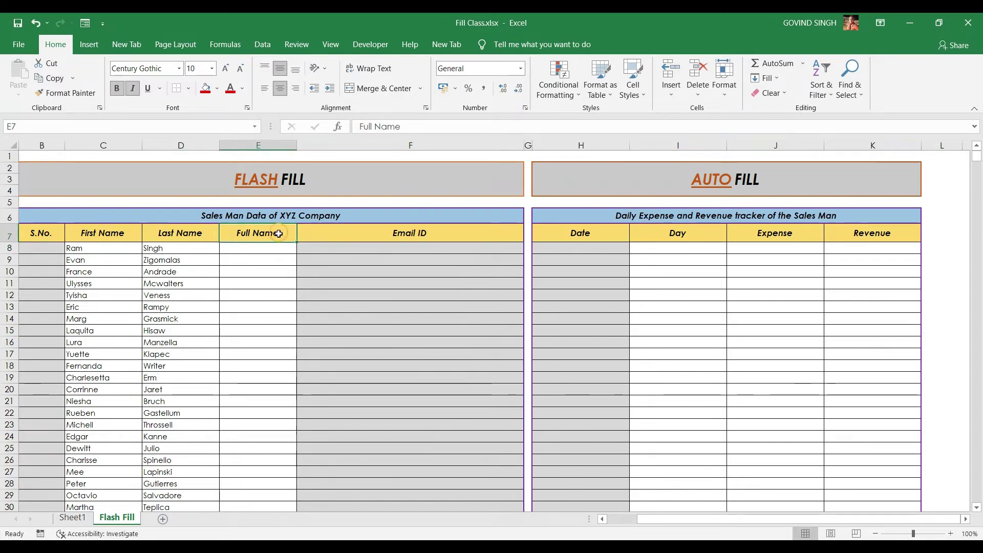
{"action": "left_click", "coordinate": [99, 236]}
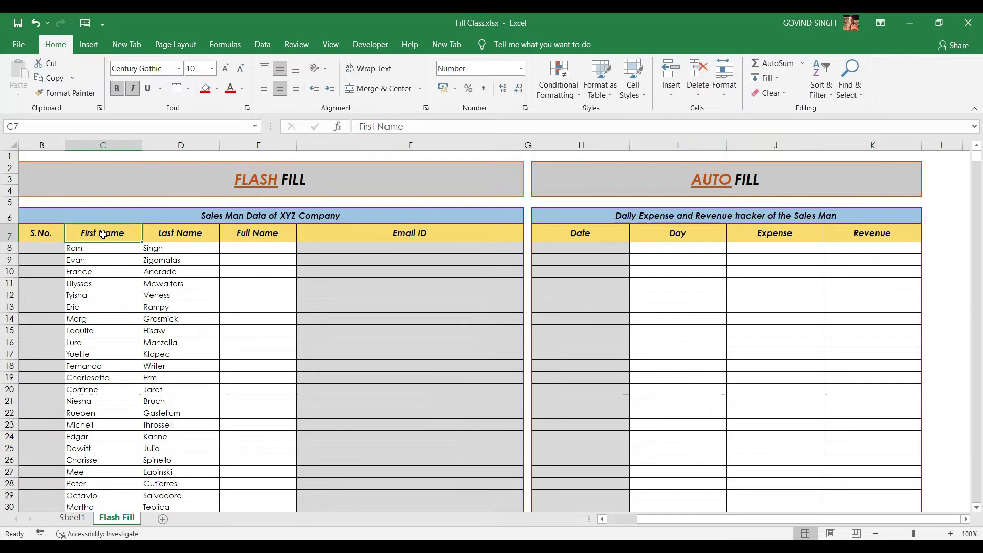
{"action": "left_click", "coordinate": [187, 233]}
{"action": "left_click", "coordinate": [353, 233]}
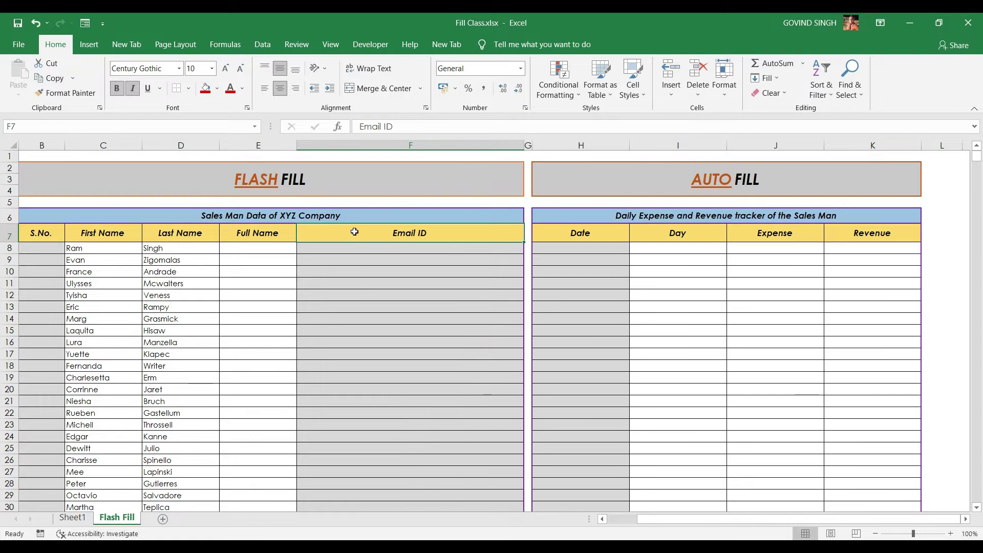
{"action": "left_click", "coordinate": [35, 250]}
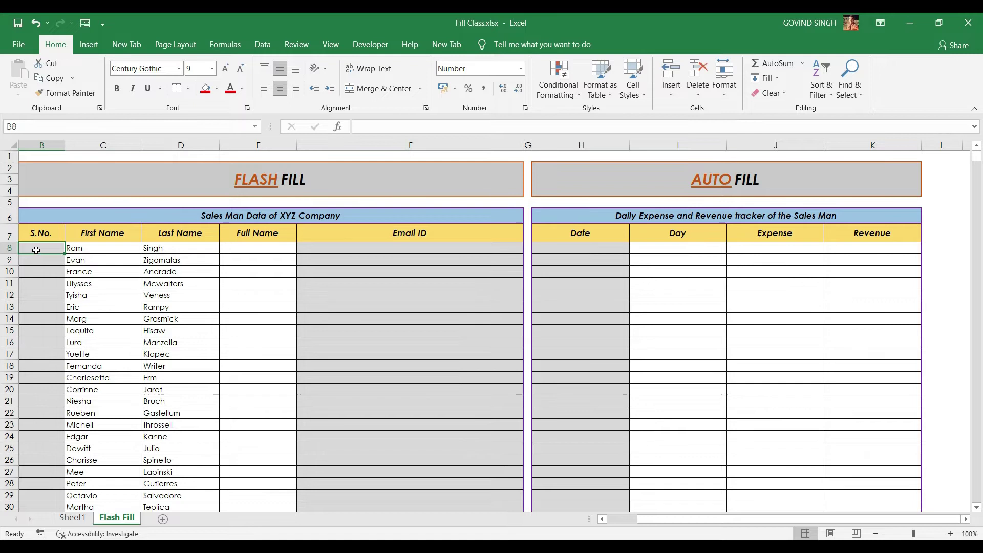
Enter 1 in B8 and 2 in B9 and select them as the series pattern
{"action": "type", "text": "1"}
{"action": "left_click", "coordinate": [49, 262]}
{"action": "type", "text": "2"}
{"action": "key", "text": "Return"}
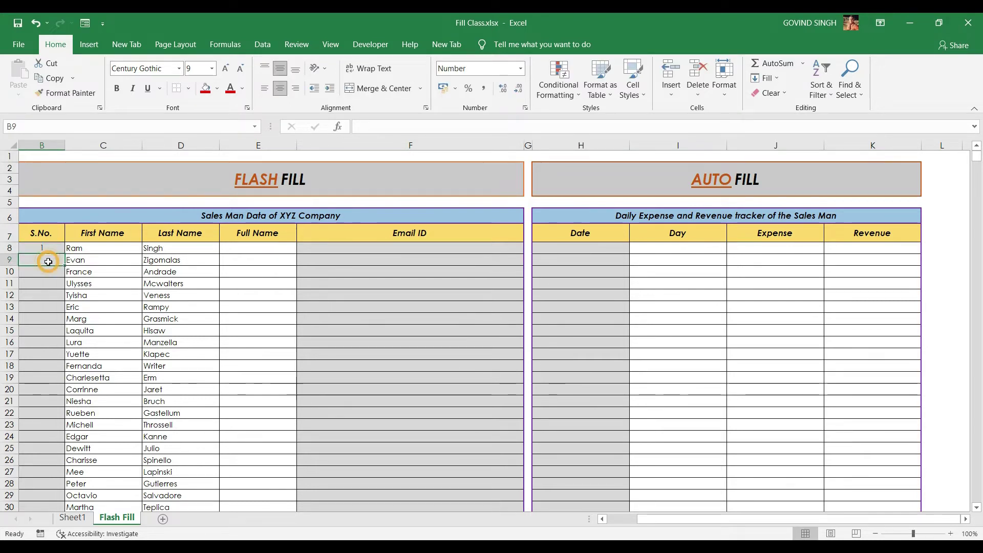
{"action": "left_click_drag", "start_coordinate": [42, 248], "coordinate": [45, 260]}
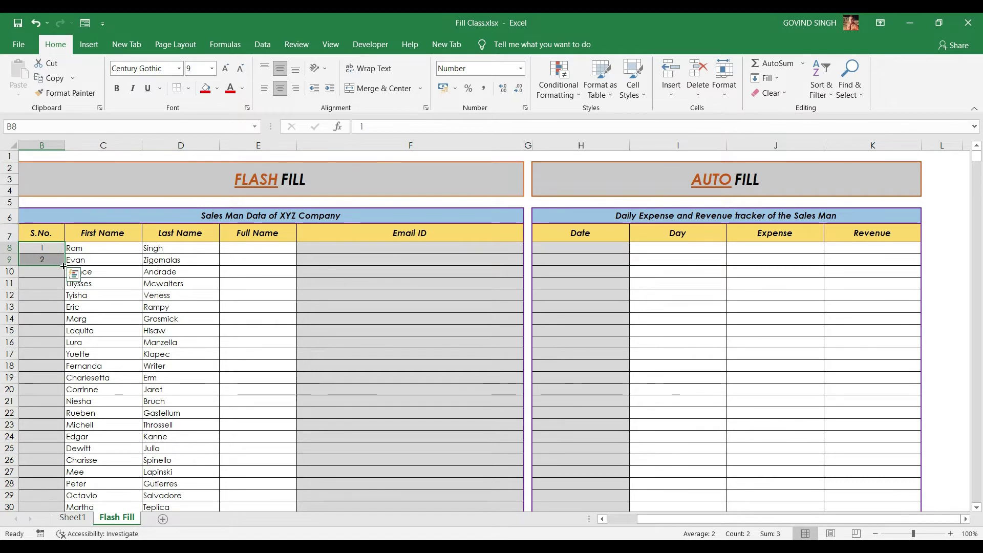
{"action": "left_click_drag", "start_coordinate": [63, 266], "coordinate": [64, 322]}
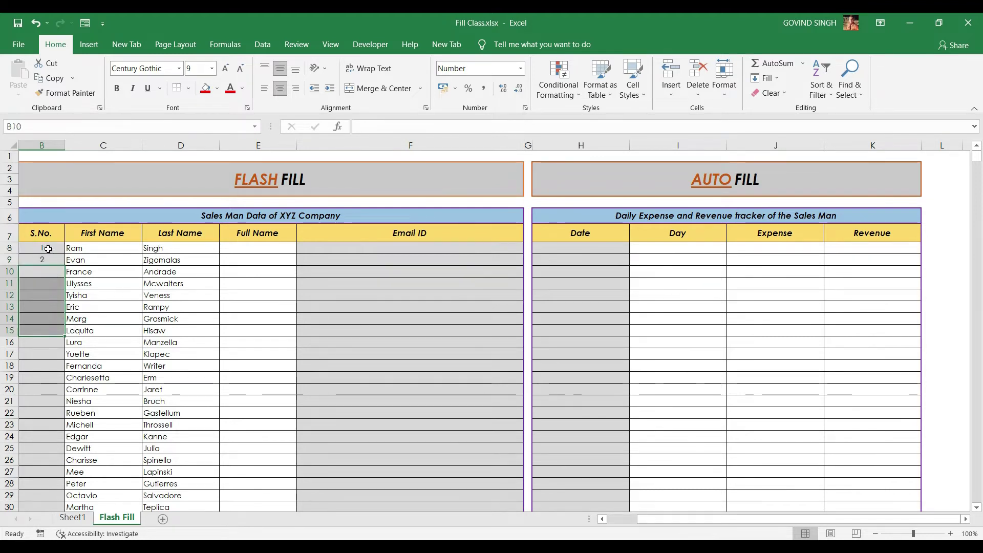
{"action": "left_click_drag", "start_coordinate": [48, 249], "coordinate": [47, 260]}
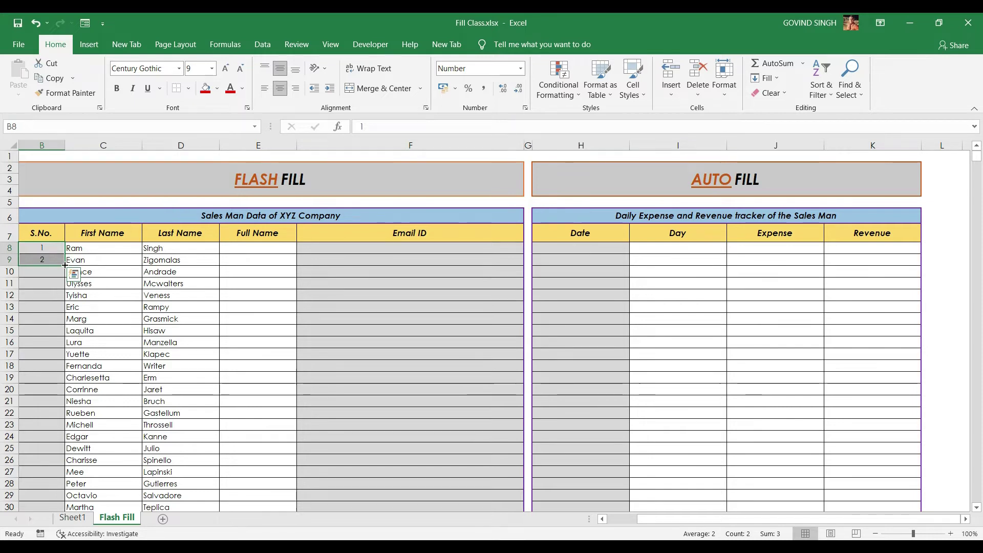
Extend the 1, 2 series to the end of the salesman data and check the last row
{"action": "double_click", "coordinate": [65, 264]}
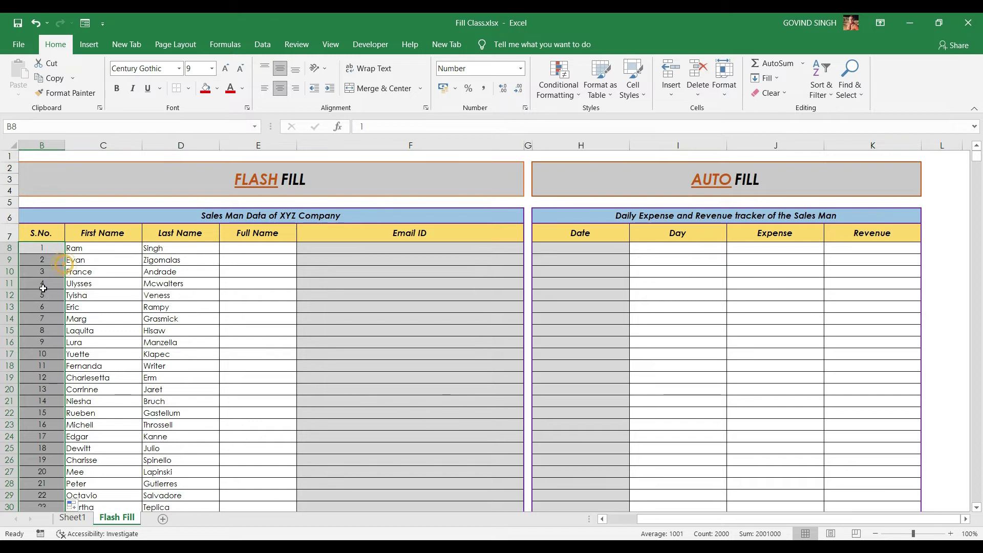
{"action": "left_click", "coordinate": [49, 286]}
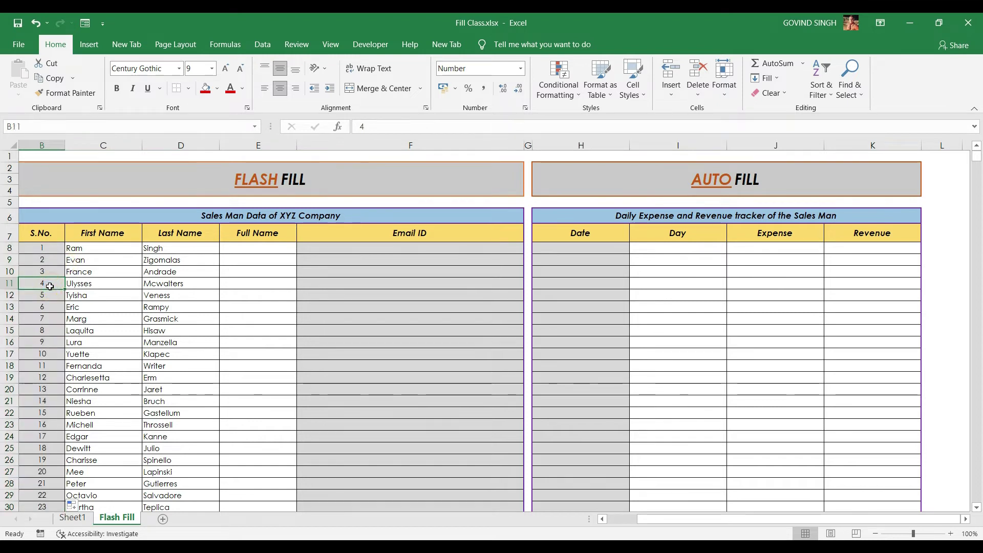
{"action": "key", "text": "ctrl+Down"}
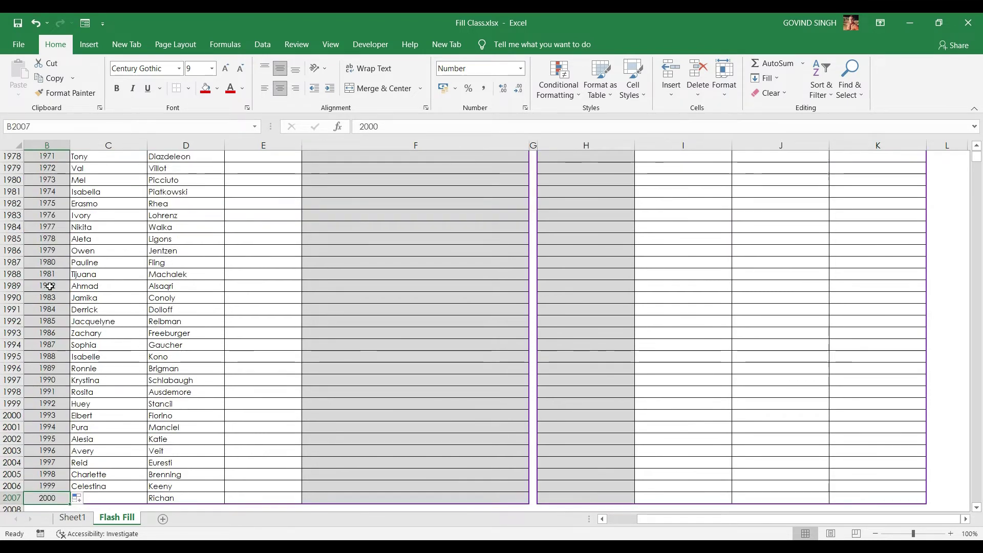
{"action": "key", "text": "ctrl+Up"}
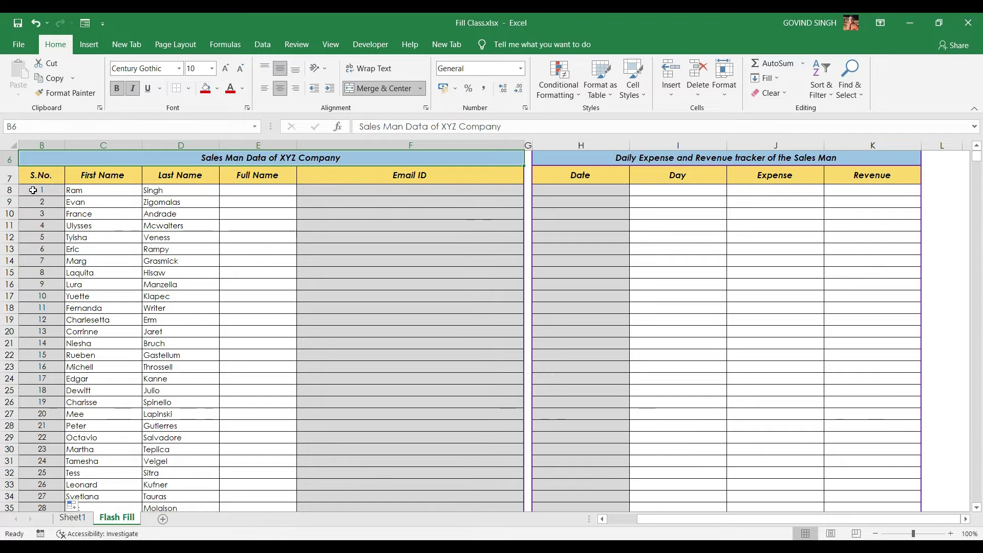
Clear the numbers below B9, type 5 lower down, and refill a short 3–7 run
{"action": "left_click", "coordinate": [36, 190]}
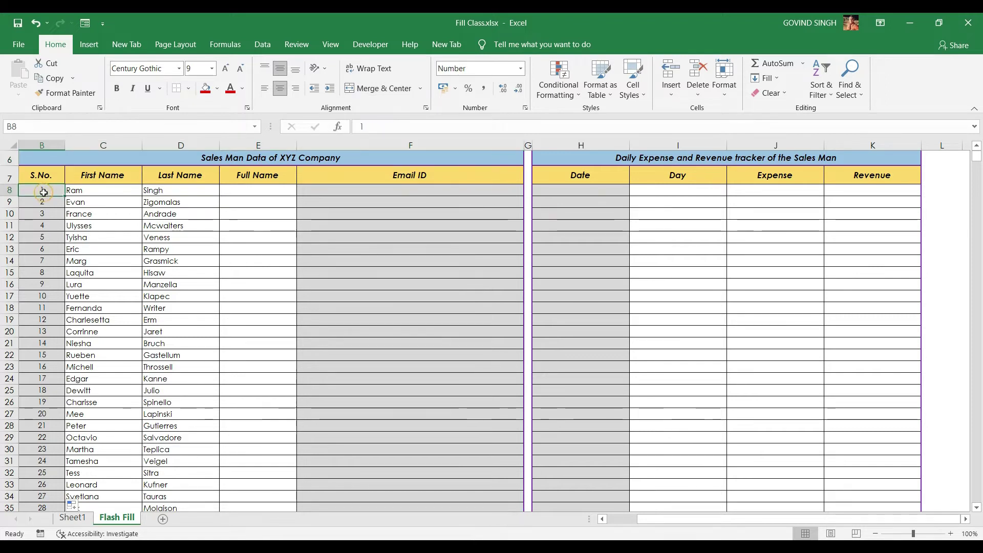
{"action": "key", "text": "Down"}
{"action": "key", "text": "Down"}
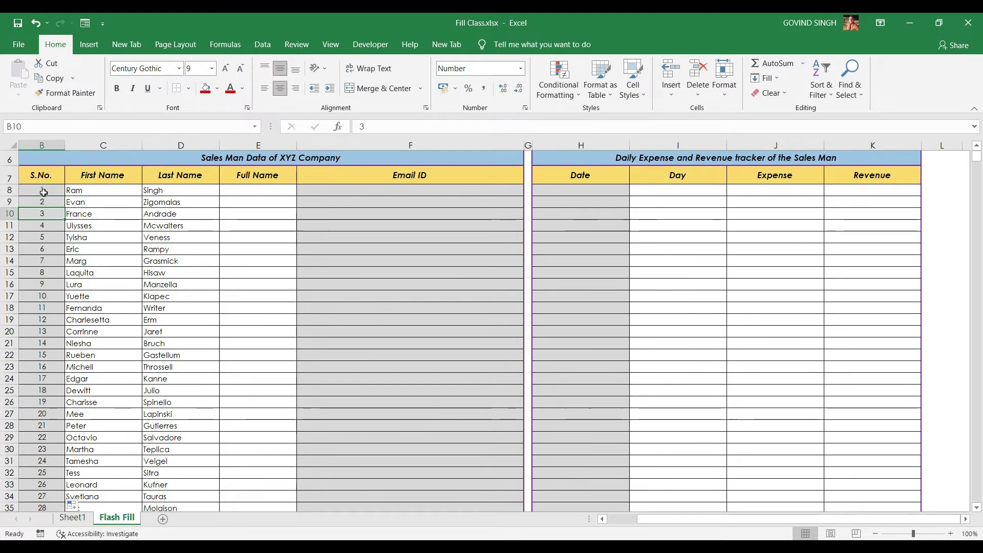
{"action": "key", "text": "ctrl+shift+Down"}
{"action": "key", "text": "Delete"}
{"action": "key", "text": "Down"}
{"action": "key", "text": "Down"}
{"action": "key", "text": "Down"}
{"action": "key", "text": "Down"}
{"action": "key", "text": "Down"}
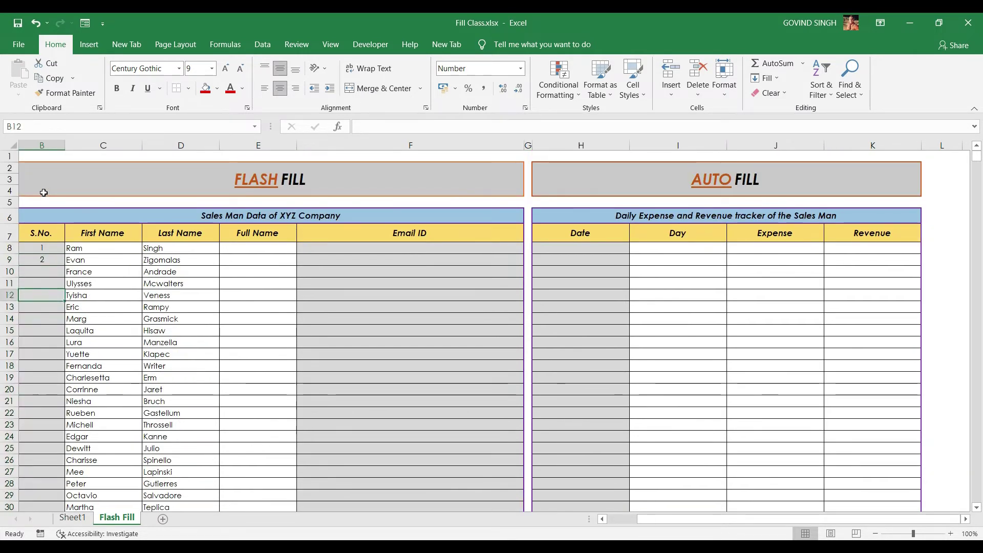
{"action": "type", "text": "5"}
{"action": "key", "text": "Up"}
{"action": "key", "text": "Up"}
{"action": "key", "text": "Up"}
{"action": "key", "text": "Up"}
{"action": "key", "text": "Up"}
{"action": "key", "text": "Up"}
{"action": "key", "text": "Up"}
{"action": "key", "text": "Up"}
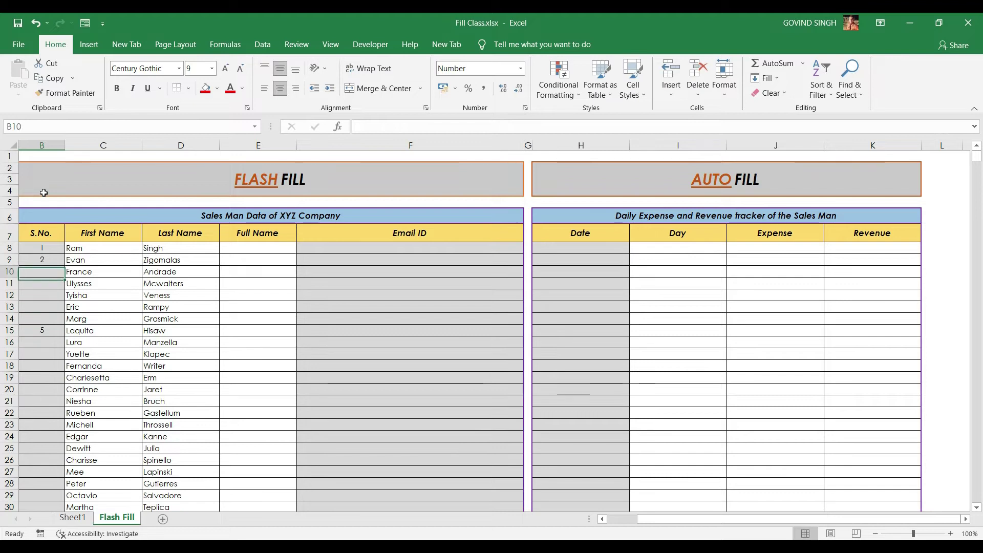
{"action": "key", "text": "Down"}
{"action": "key", "text": "shift+Down"}
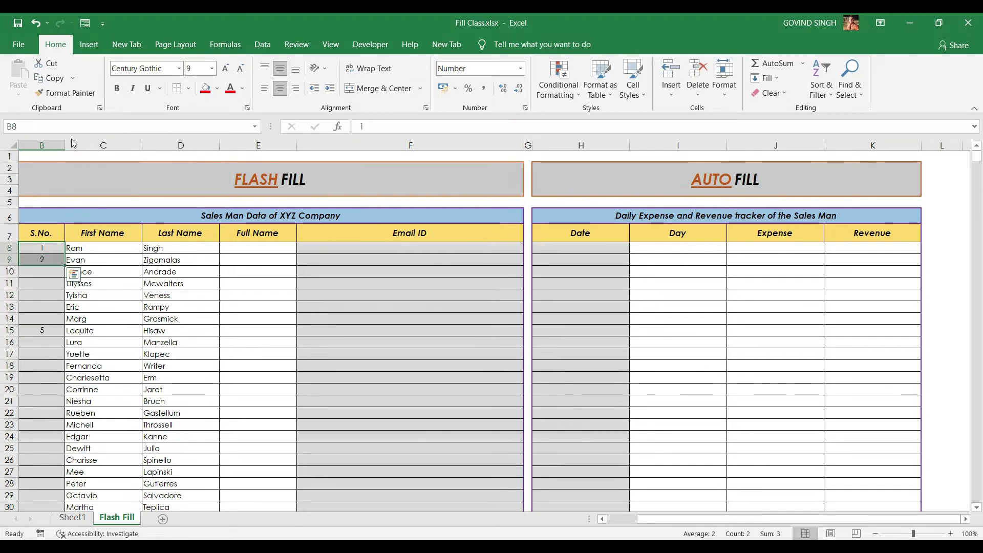
{"action": "left_click_drag", "start_coordinate": [64, 266], "coordinate": [64, 324]}
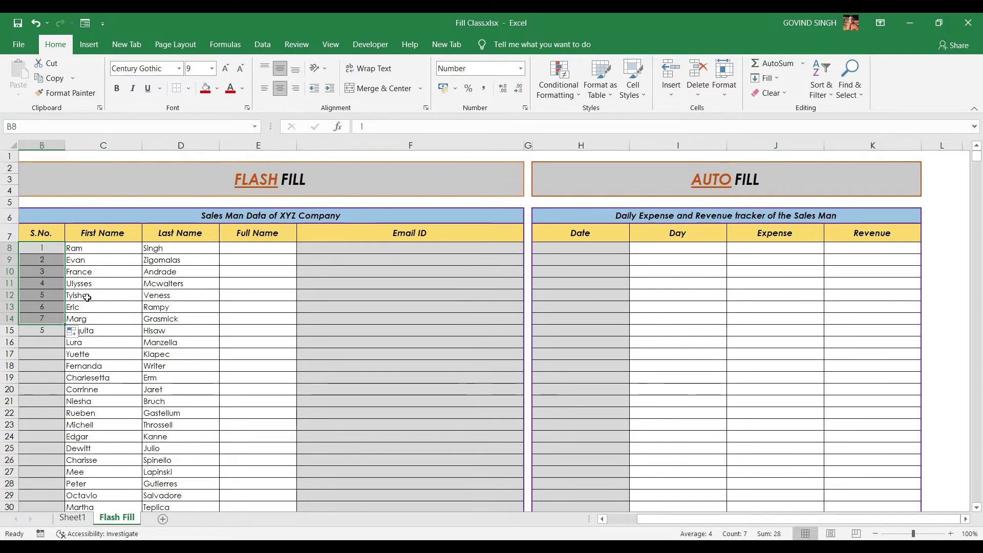
{"action": "left_click", "coordinate": [53, 328]}
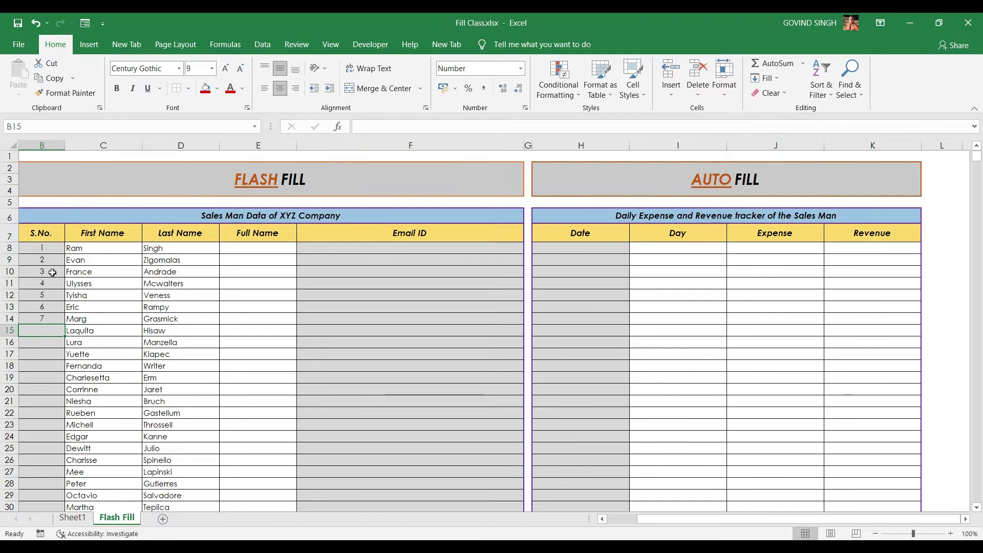
Refill the S.No. series from 1 to 2000 down to B2007 and confirm the last value
{"action": "left_click", "coordinate": [47, 246]}
{"action": "left_click_drag", "start_coordinate": [48, 246], "coordinate": [64, 265]}
{"action": "double_click", "coordinate": [64, 265]}
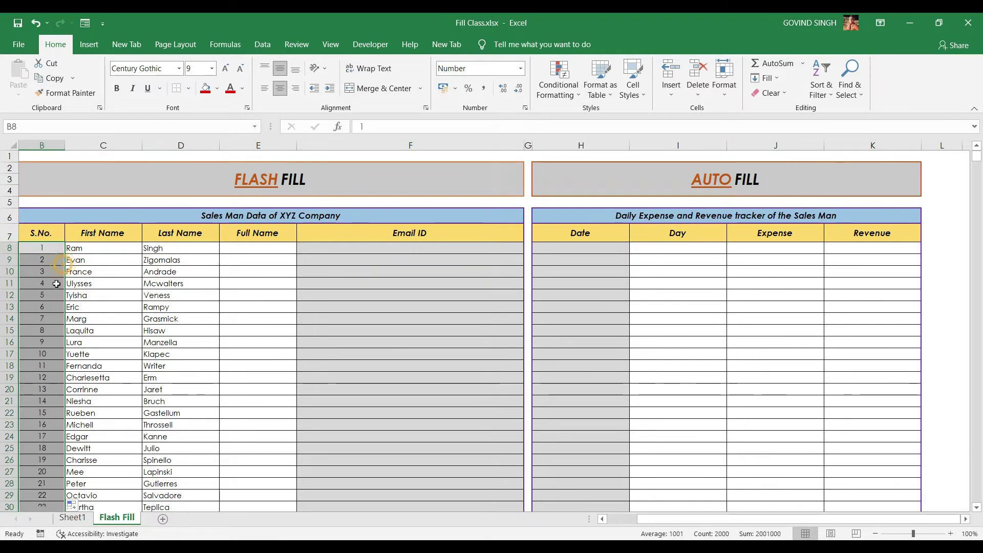
{"action": "left_click", "coordinate": [56, 284]}
{"action": "key", "text": "ctrl+Down"}
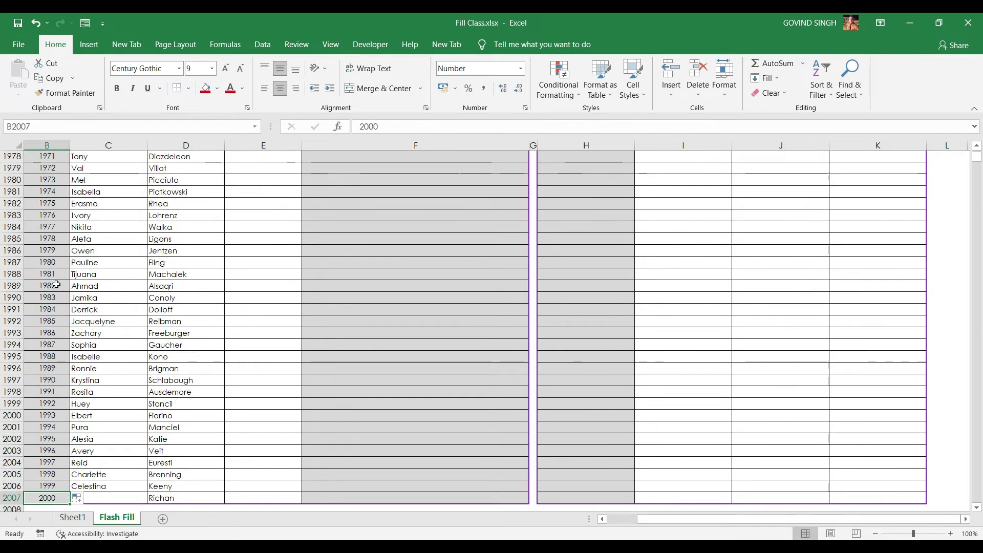
{"action": "key", "text": "ctrl+Up"}
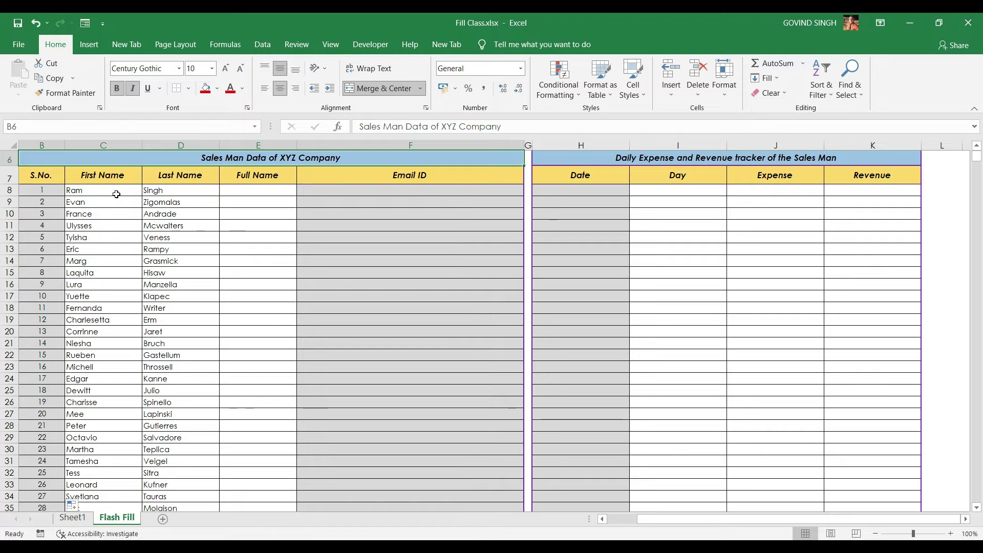
Enter the first salesman's full name in E8 and copy it down to E25
{"action": "left_click", "coordinate": [249, 194]}
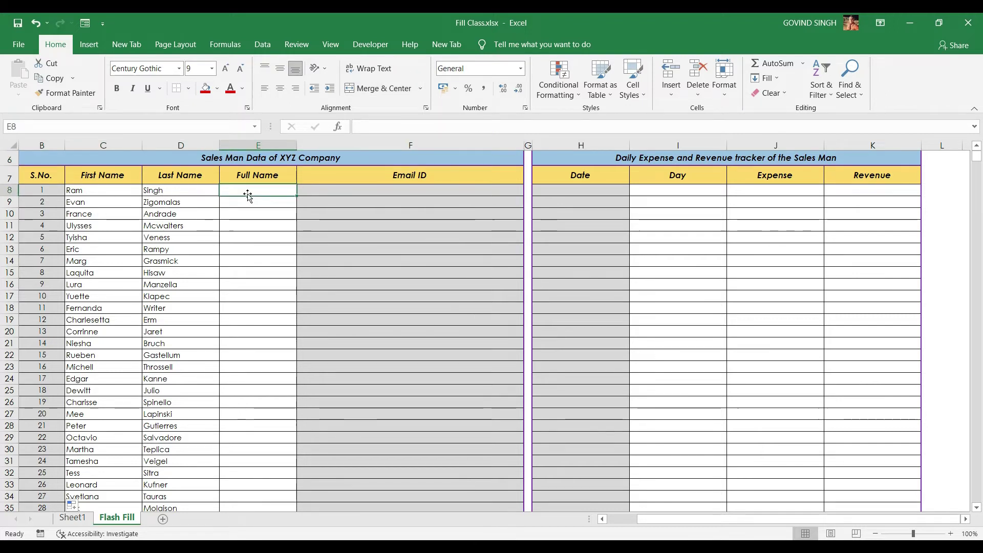
{"action": "key", "text": "Caps_Lock"}
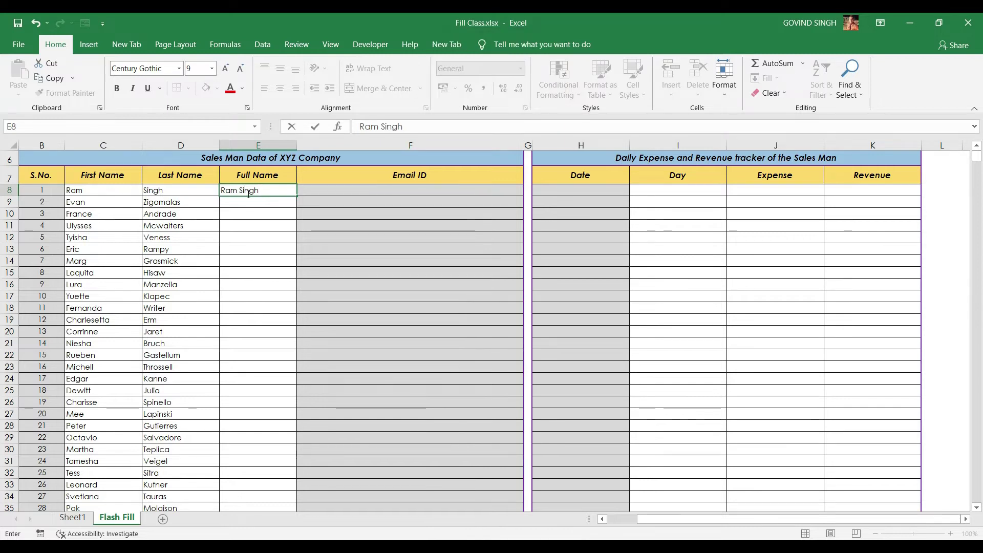
{"action": "key", "text": "Tab"}
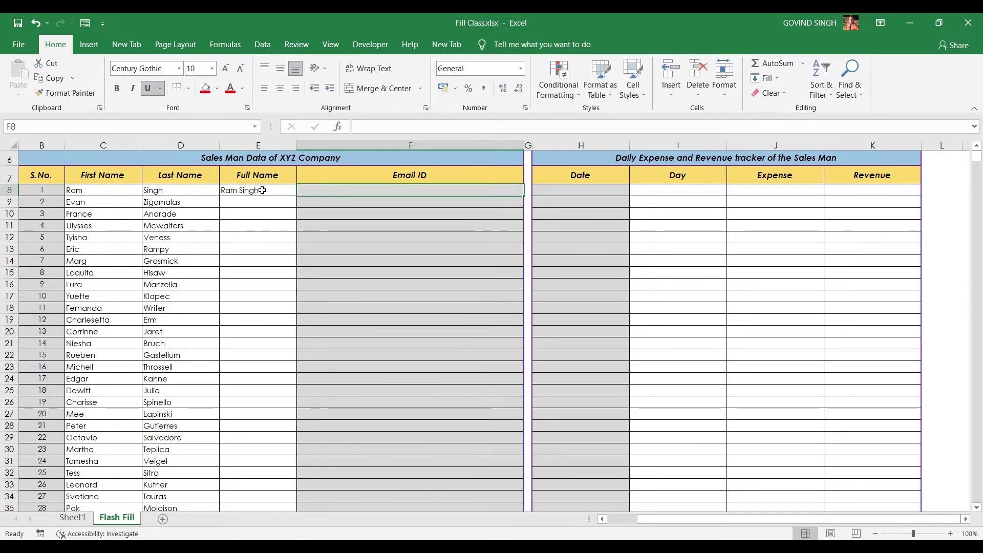
{"action": "left_click", "coordinate": [263, 191]}
{"action": "left_click_drag", "start_coordinate": [298, 197], "coordinate": [292, 395]}
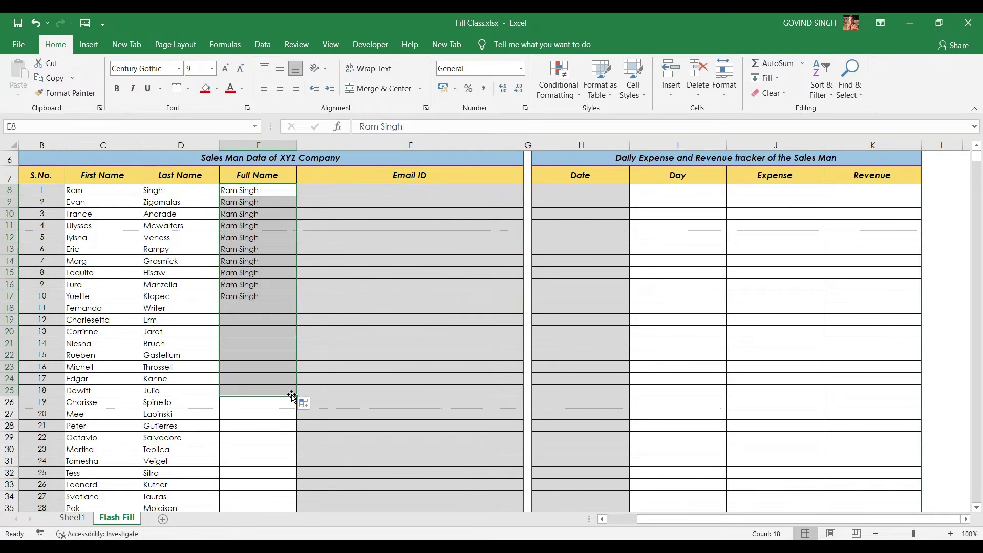
{"action": "left_click", "coordinate": [254, 192]}
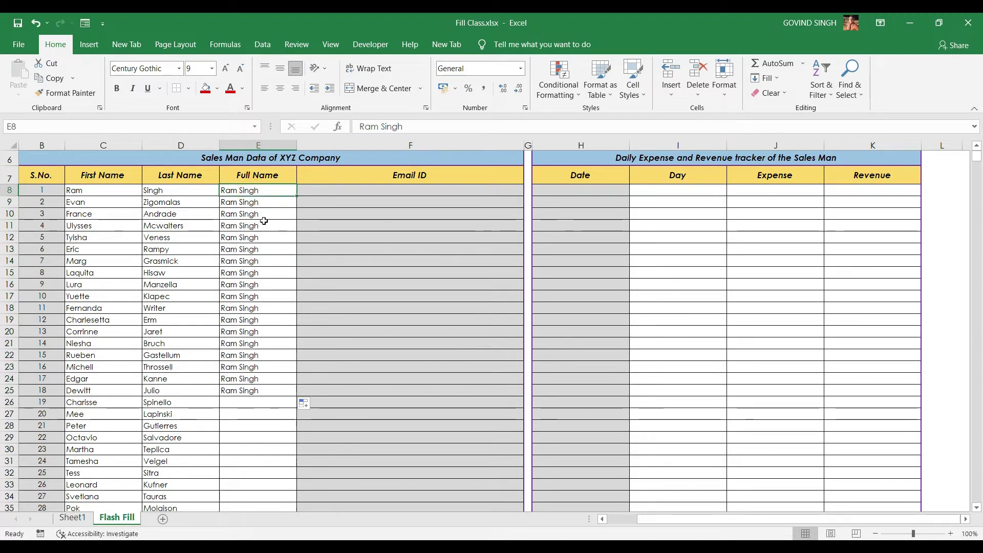
{"action": "key", "text": "ctrl+shift+Down"}
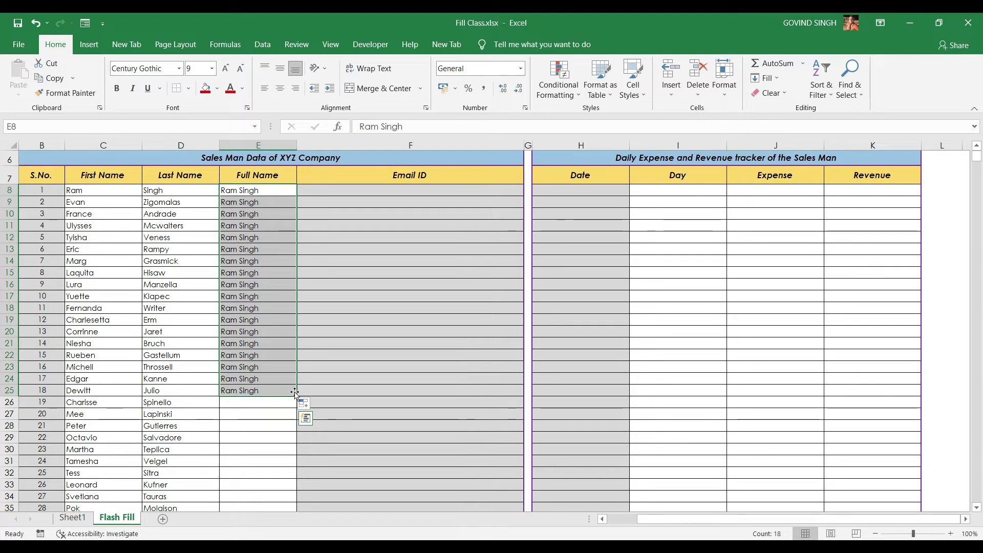
Clear the copied full names below E8
{"action": "left_click_drag", "start_coordinate": [256, 202], "coordinate": [244, 399]}
{"action": "key", "text": "Delete"}
{"action": "scroll", "coordinate": [270, 275], "scroll_direction": "up", "scroll_amount": 2}
Select the first Full Name cells and review the Fill options without applying one
{"action": "left_click", "coordinate": [259, 249]}
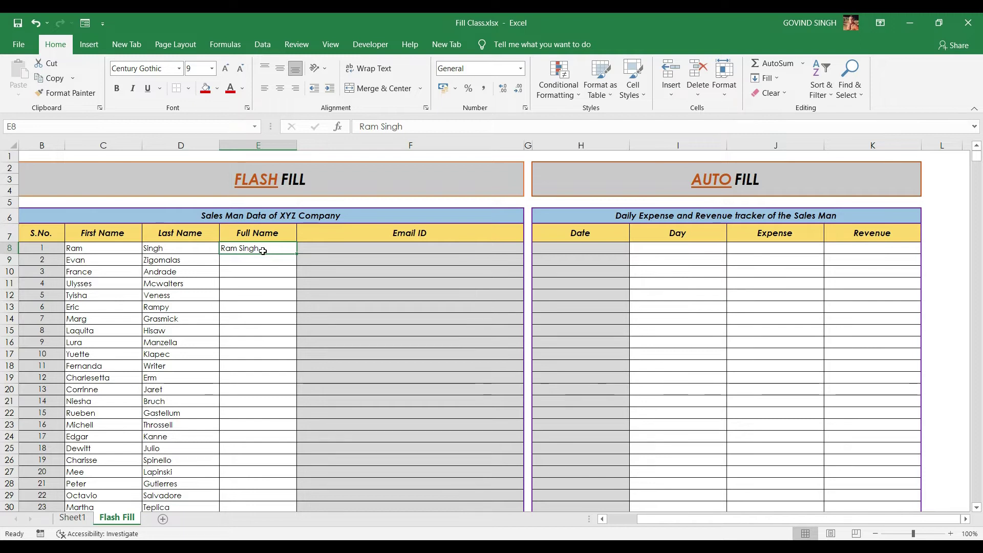
{"action": "key", "text": "shift+Down"}
{"action": "key", "text": "shift+Down"}
{"action": "key", "text": "shift+Down"}
{"action": "key", "text": "shift+Down"}
{"action": "key", "text": "shift+Down"}
{"action": "key", "text": "shift+Down"}
{"action": "key", "text": "shift+Down"}
{"action": "key", "text": "shift+Down"}
{"action": "key", "text": "shift+Down"}
{"action": "key", "text": "shift+Down"}
{"action": "key", "text": "shift+Down"}
{"action": "key", "text": "shift+Down"}
{"action": "key", "text": "shift+Down"}
{"action": "key", "text": "shift+Down"}
{"action": "key", "text": "shift+Down"}
{"action": "key", "text": "shift+Down"}
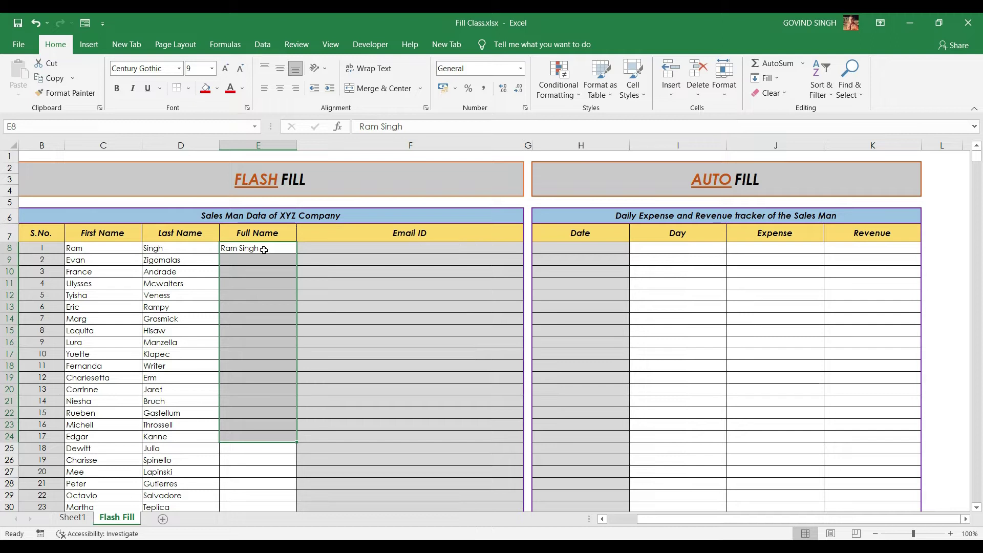
{"action": "left_click", "coordinate": [774, 79]}
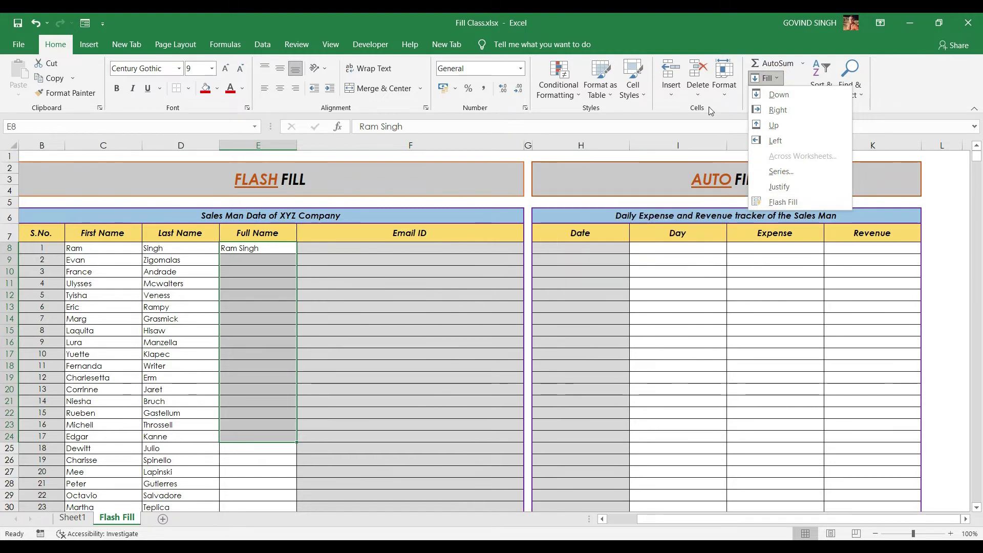
{"action": "key", "text": "Escape"}
{"action": "left_click", "coordinate": [766, 79]}
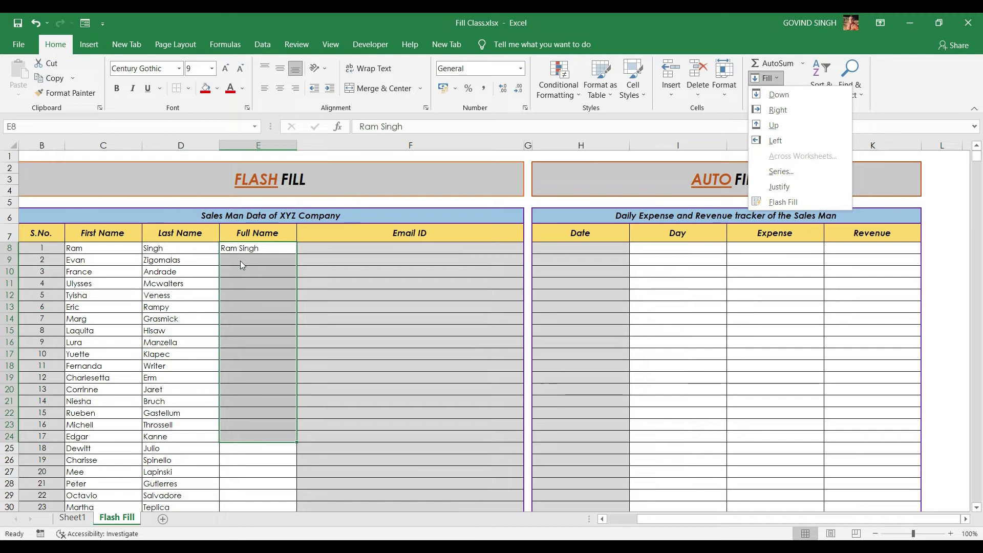
{"action": "left_click", "coordinate": [279, 248]}
{"action": "left_click_drag", "start_coordinate": [279, 248], "coordinate": [300, 284]}
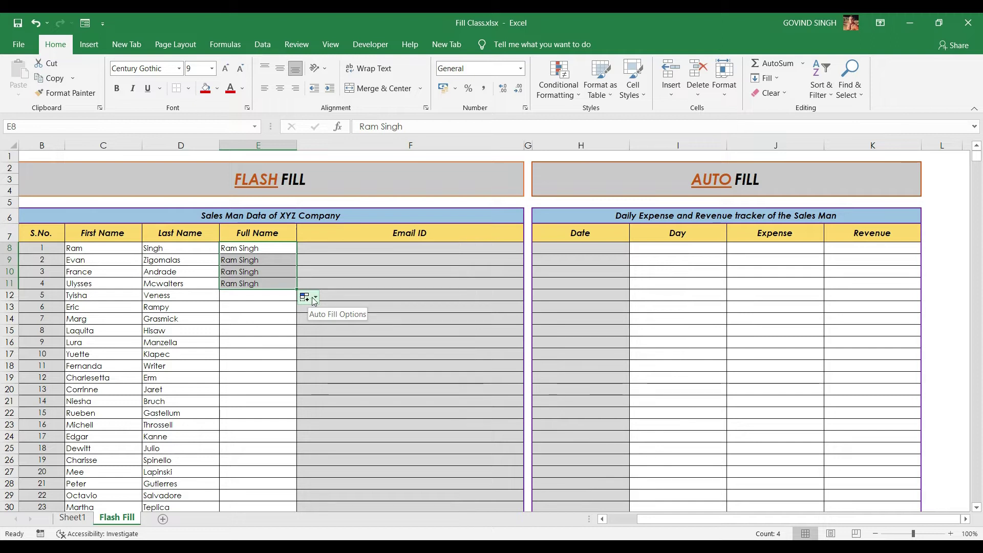
Dismiss the Auto Fill options and shade cell E8 yellow
{"action": "left_click", "coordinate": [316, 299]}
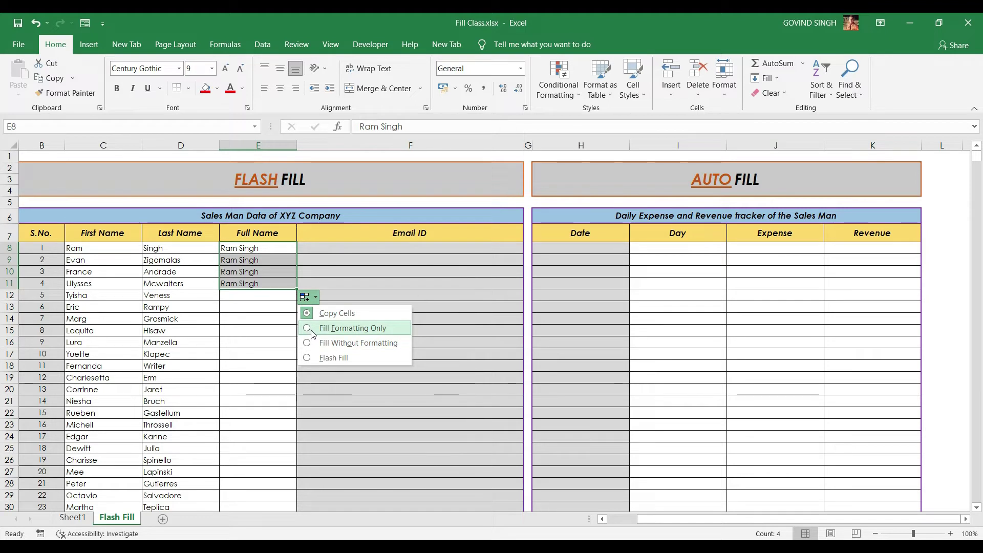
{"action": "left_click", "coordinate": [268, 249]}
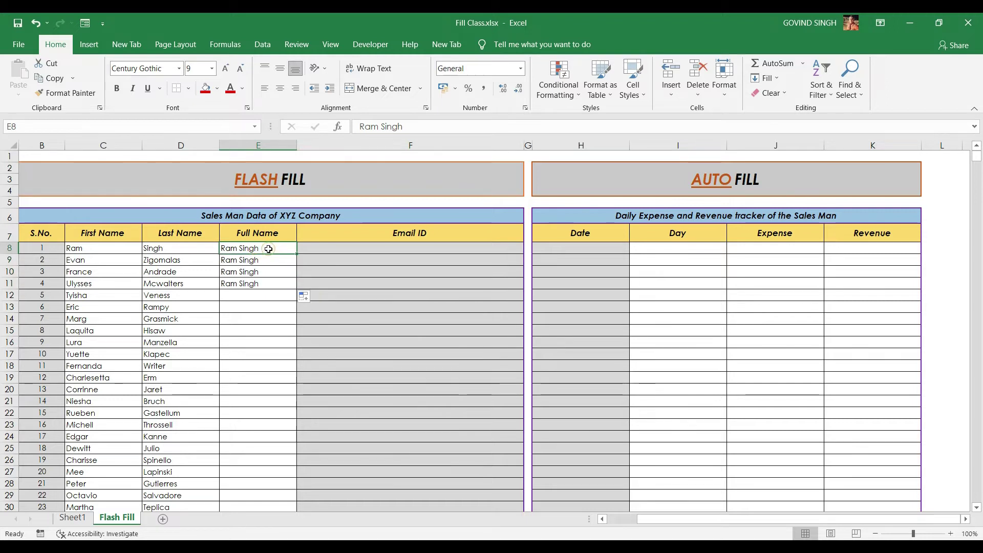
{"action": "left_click", "coordinate": [217, 88]}
{"action": "left_click", "coordinate": [238, 187]}
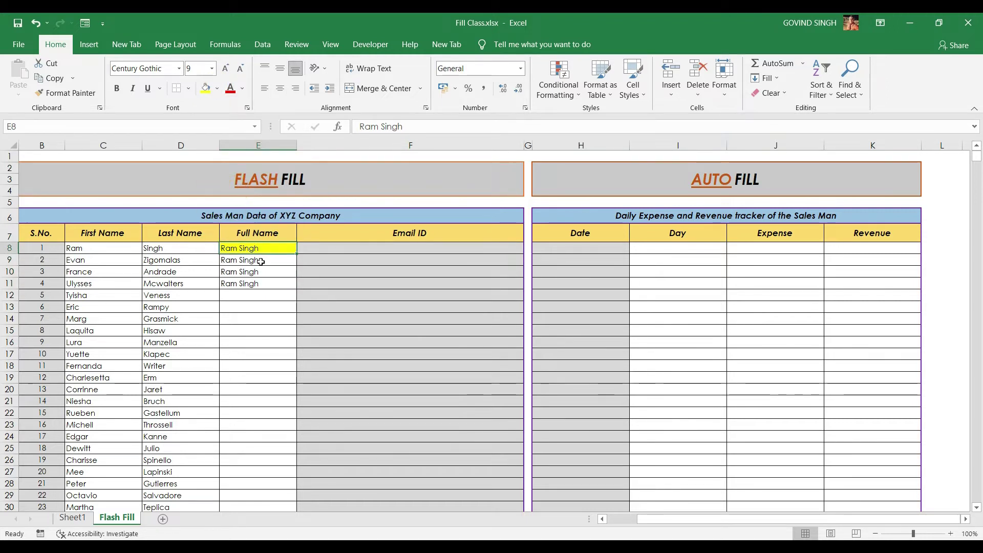
Bold E8's name, copy it down to E11, then switch the copies to Fill Without Formatting
{"action": "left_click", "coordinate": [117, 88]}
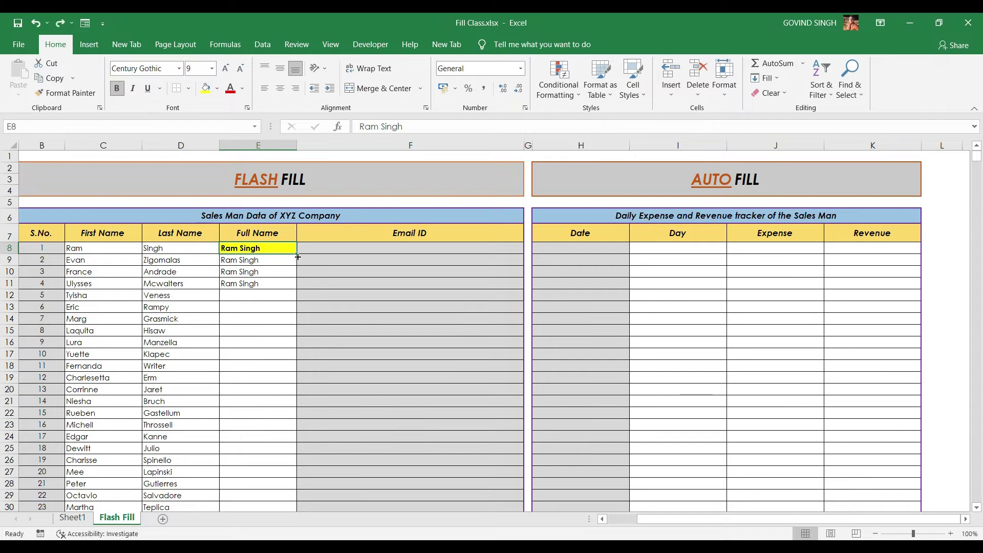
{"action": "left_click_drag", "start_coordinate": [299, 256], "coordinate": [293, 288]}
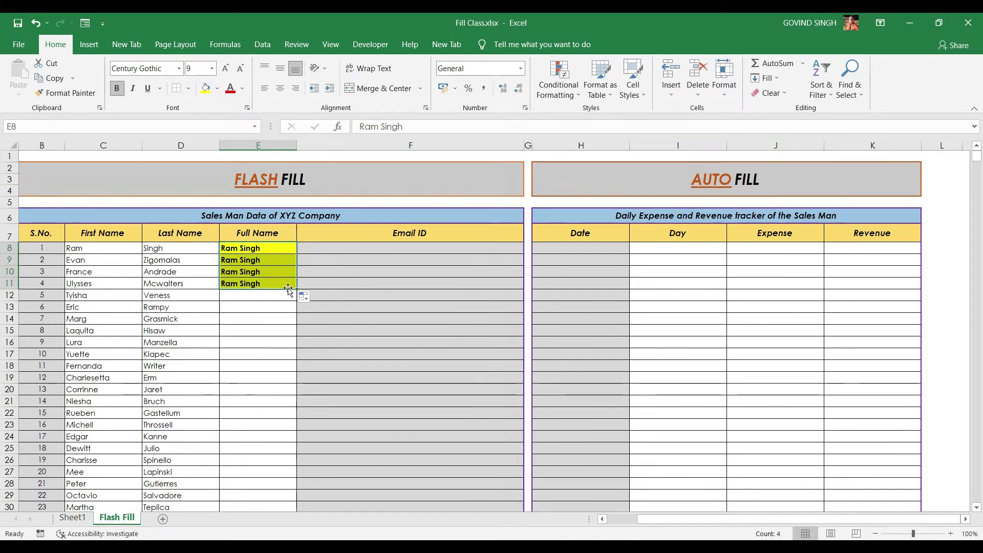
{"action": "left_click", "coordinate": [314, 298]}
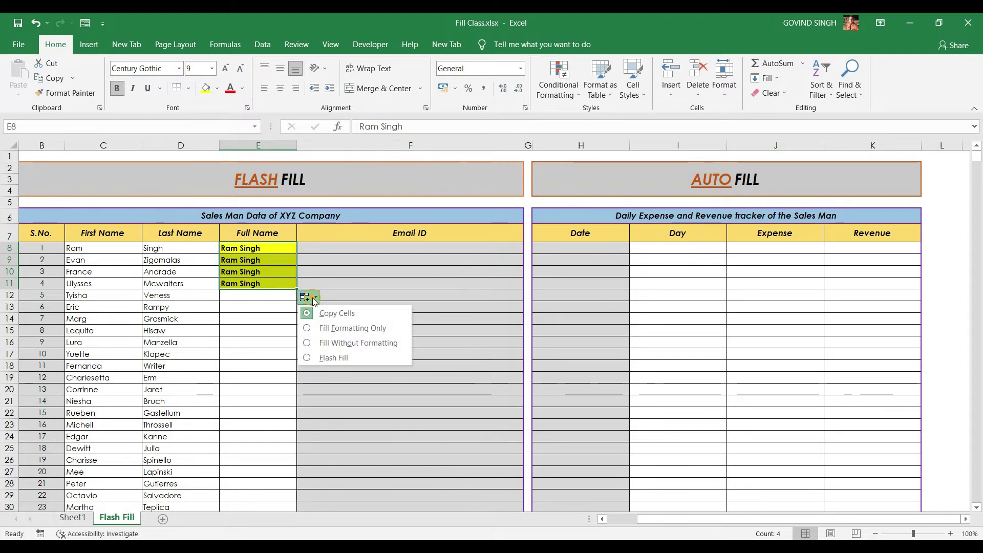
{"action": "left_click", "coordinate": [325, 329]}
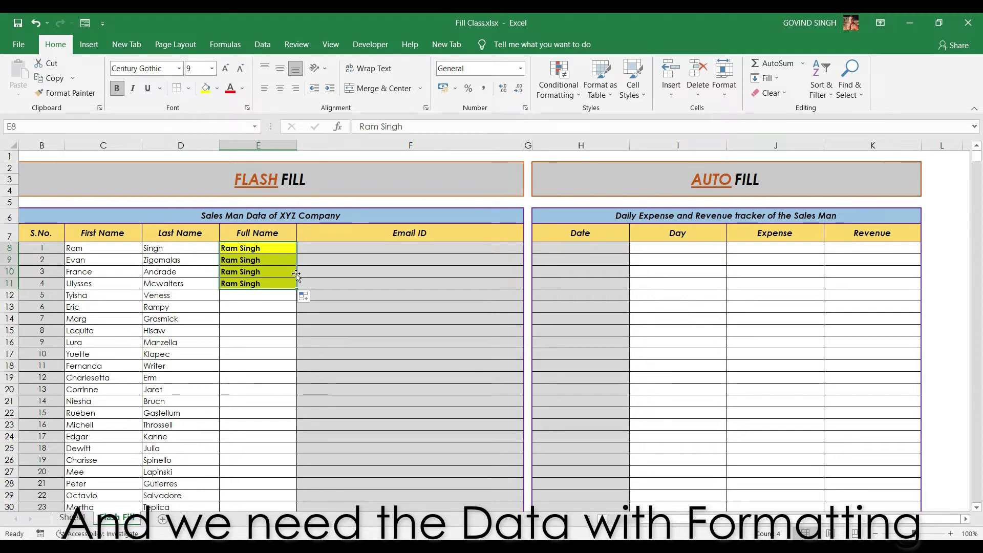
{"action": "left_click", "coordinate": [315, 299]}
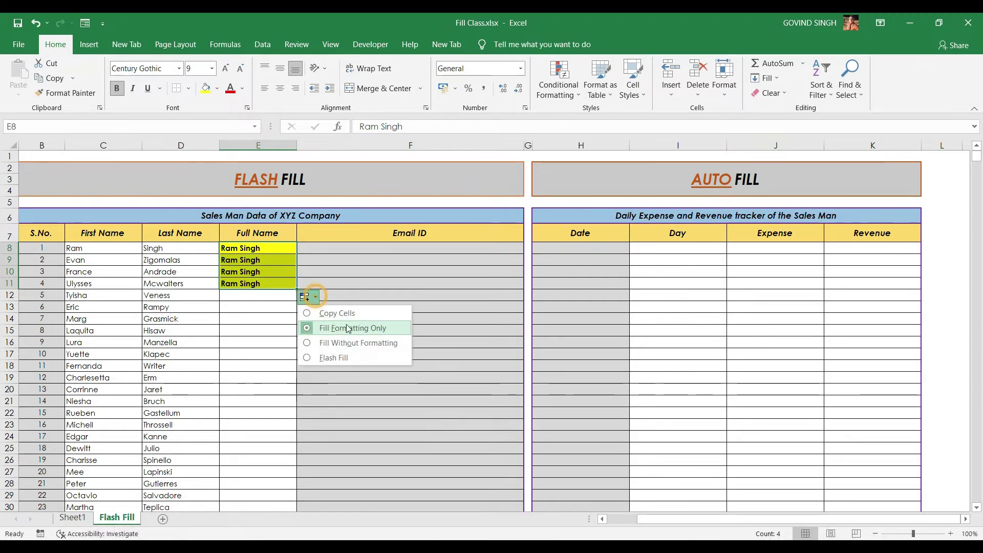
{"action": "left_click", "coordinate": [336, 343]}
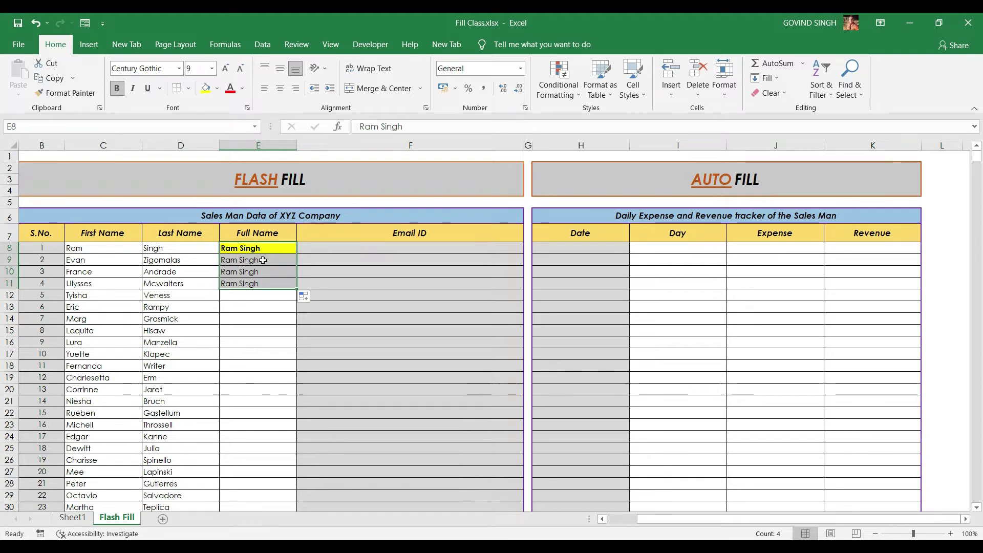
Try Flash Fill on E9:E11 and dismiss the no-pattern warning
{"action": "left_click", "coordinate": [307, 297]}
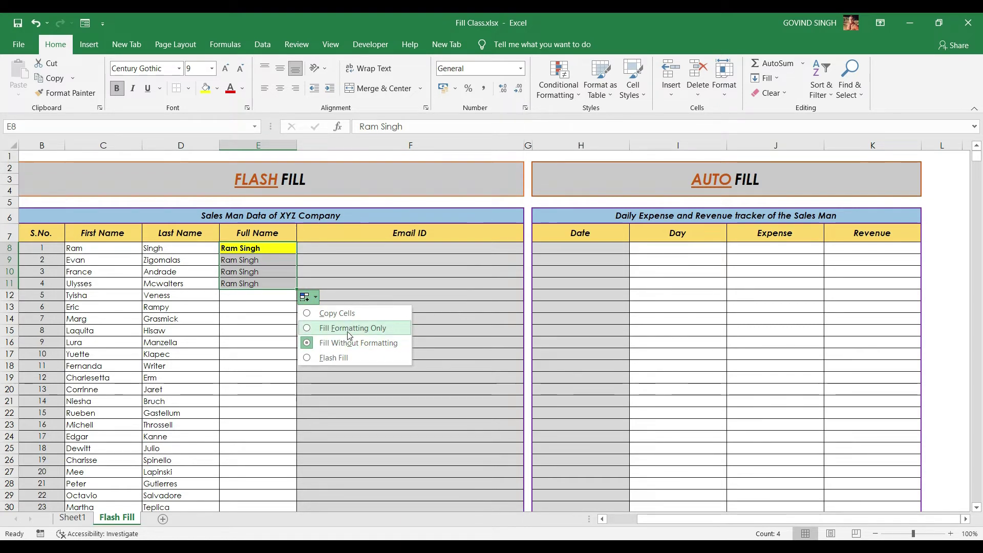
{"action": "left_click", "coordinate": [344, 358]}
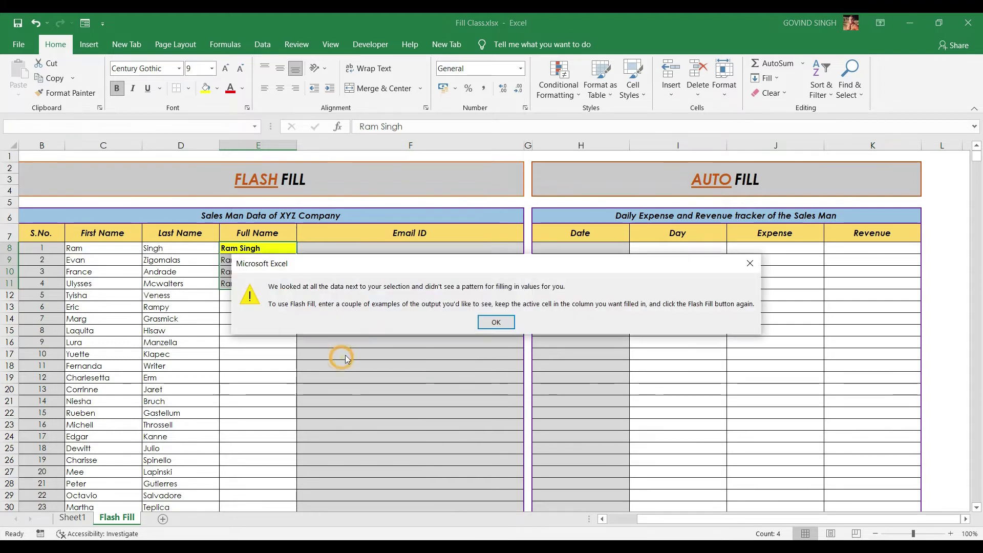
{"action": "left_click", "coordinate": [497, 321]}
Delete the copied names from E9:E11 so only E8 keeps the full name
{"action": "left_click_drag", "start_coordinate": [271, 260], "coordinate": [269, 282]}
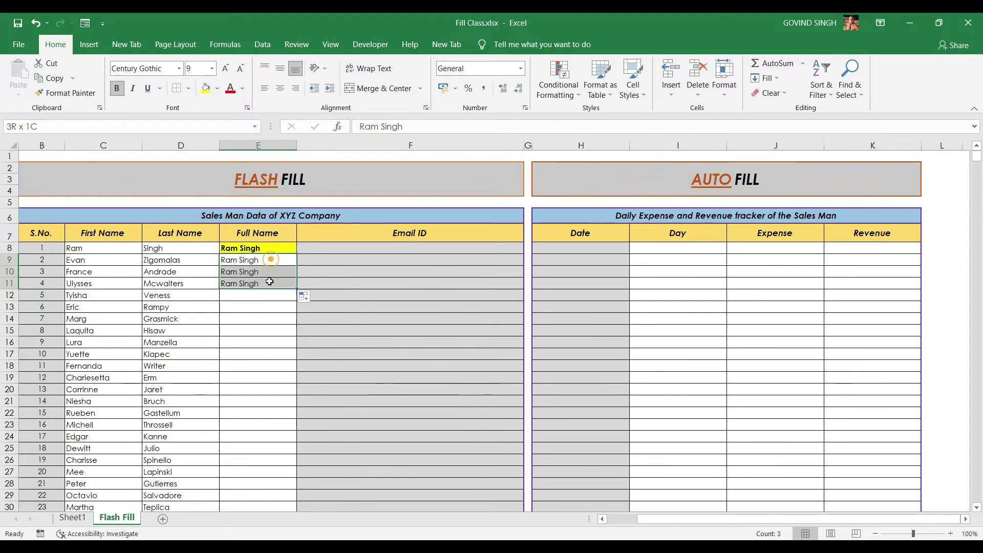
{"action": "key", "text": "Delete"}
{"action": "left_click_drag", "start_coordinate": [268, 247], "coordinate": [290, 388]}
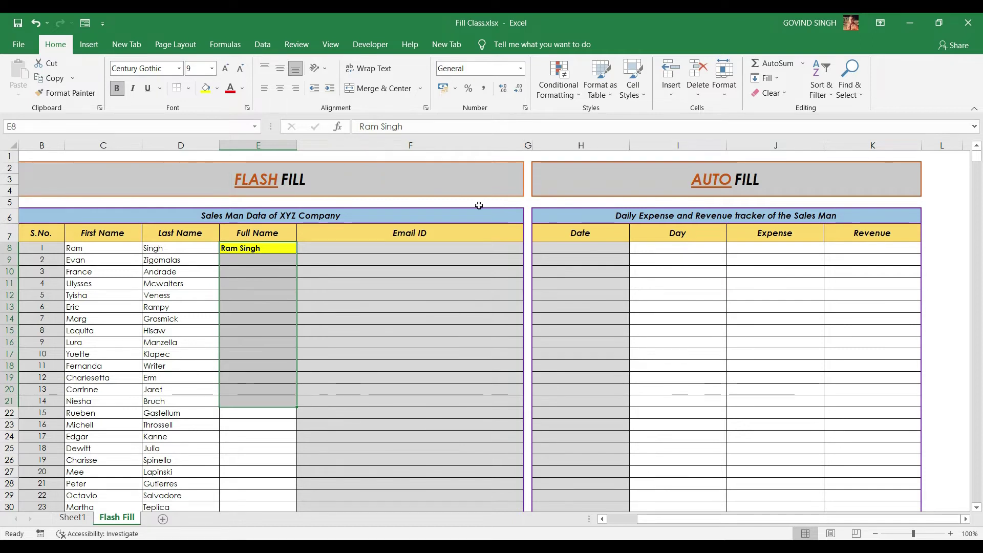
Copy E8 down to row 20 as Flash Fill full names, then undo it
{"action": "left_click", "coordinate": [290, 248]}
{"action": "left_click_drag", "start_coordinate": [296, 253], "coordinate": [275, 398]}
{"action": "left_click", "coordinate": [304, 402]}
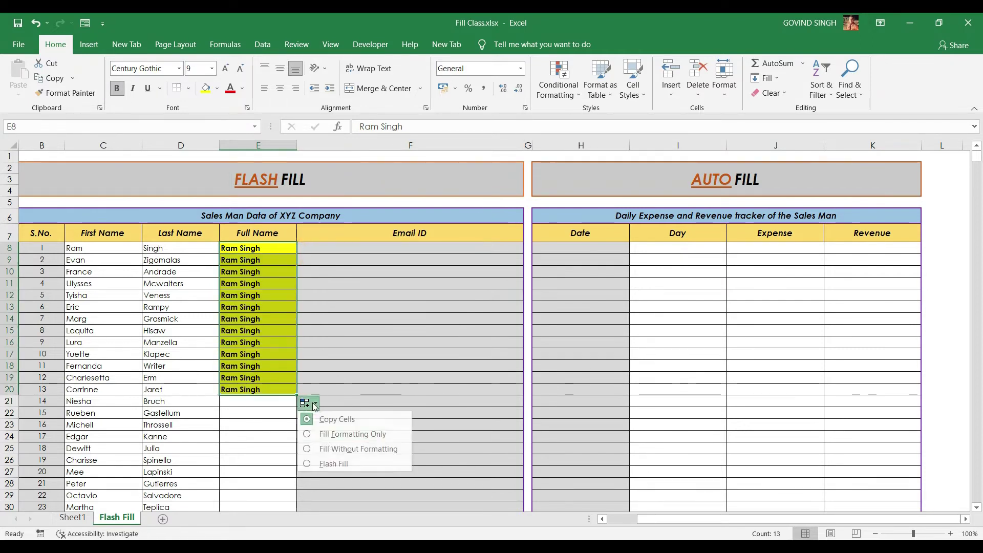
{"action": "left_click", "coordinate": [321, 465]}
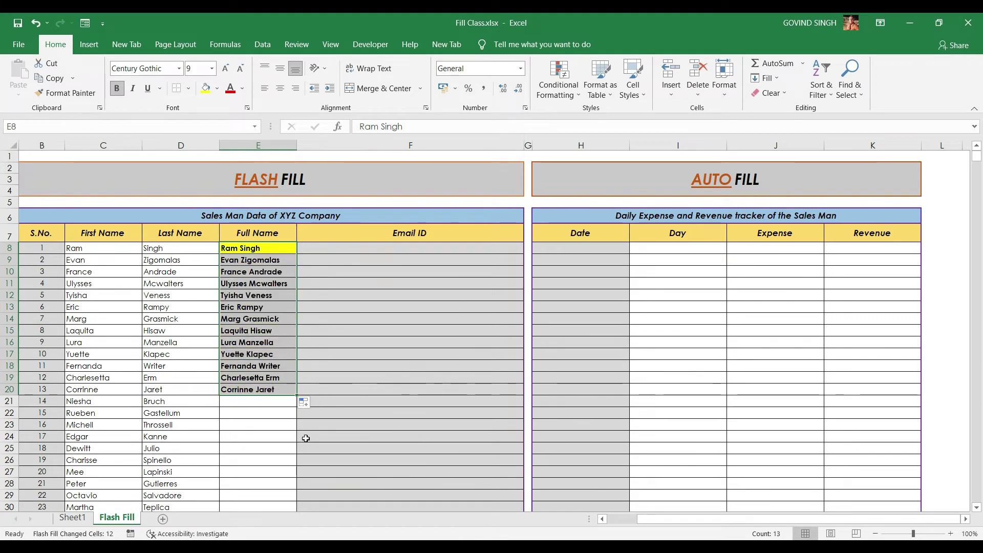
{"action": "key", "text": "ctrl+z"}
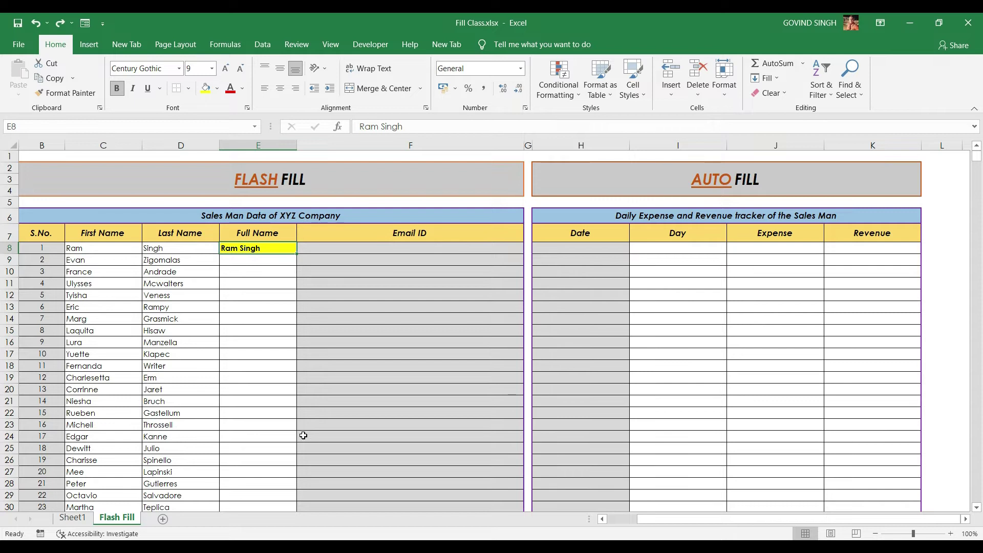
Flash Fill full names with Ctrl+E down column E from E8 to the last row
{"action": "key", "text": "ctrl+shift+Down"}
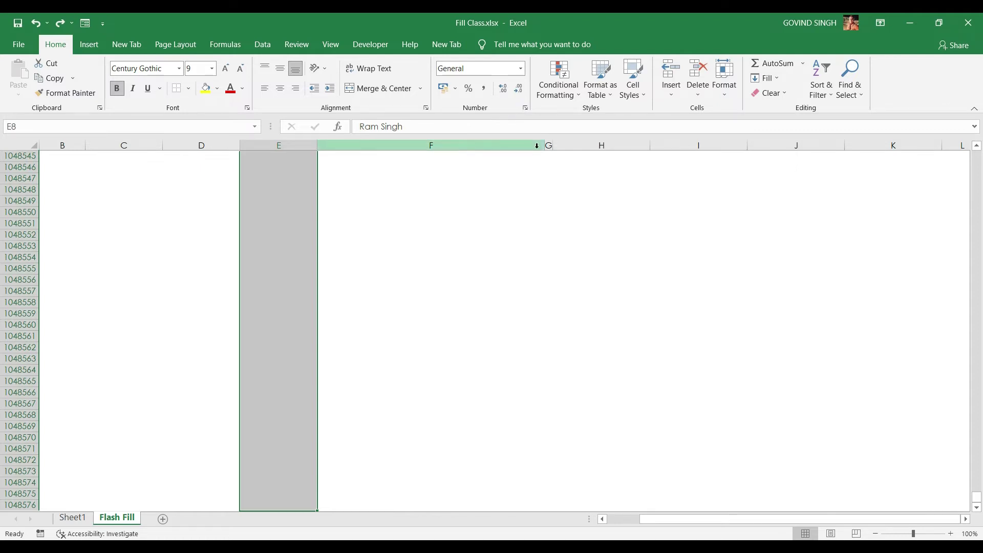
{"action": "key", "text": "ctrl+e"}
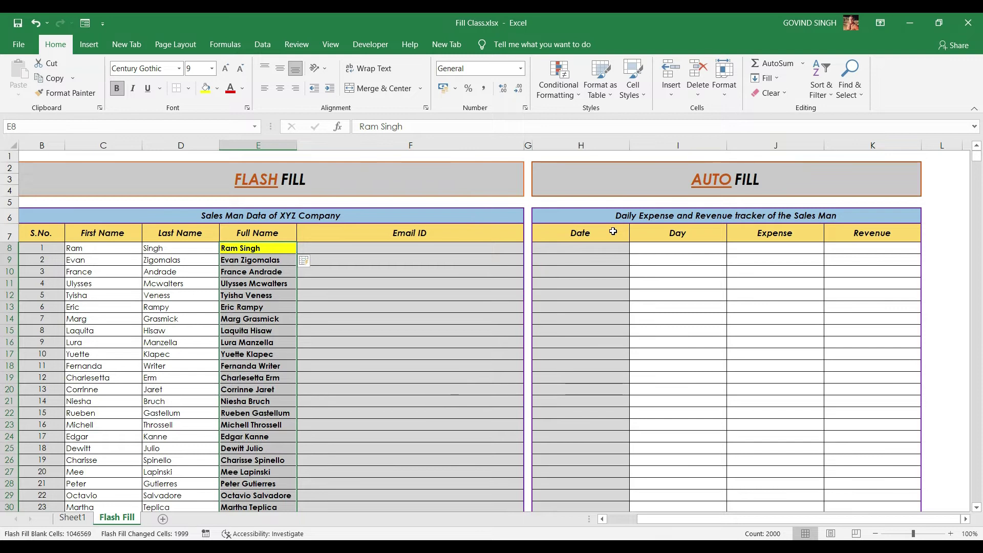
{"action": "left_click_drag", "start_coordinate": [256, 259], "coordinate": [258, 265]}
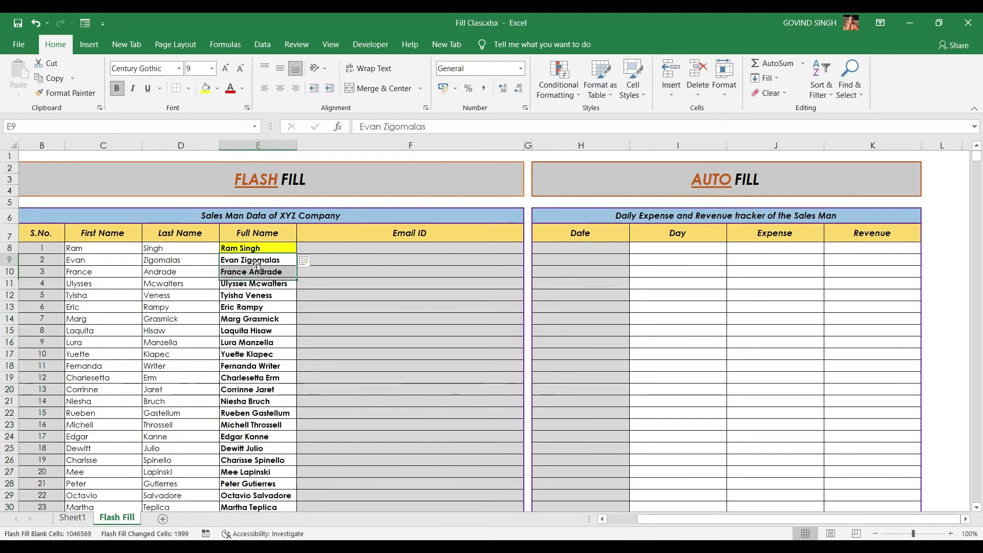
{"action": "key", "text": "ctrl+Up"}
{"action": "scroll", "coordinate": [257, 264], "scroll_direction": "down", "scroll_amount": 2}
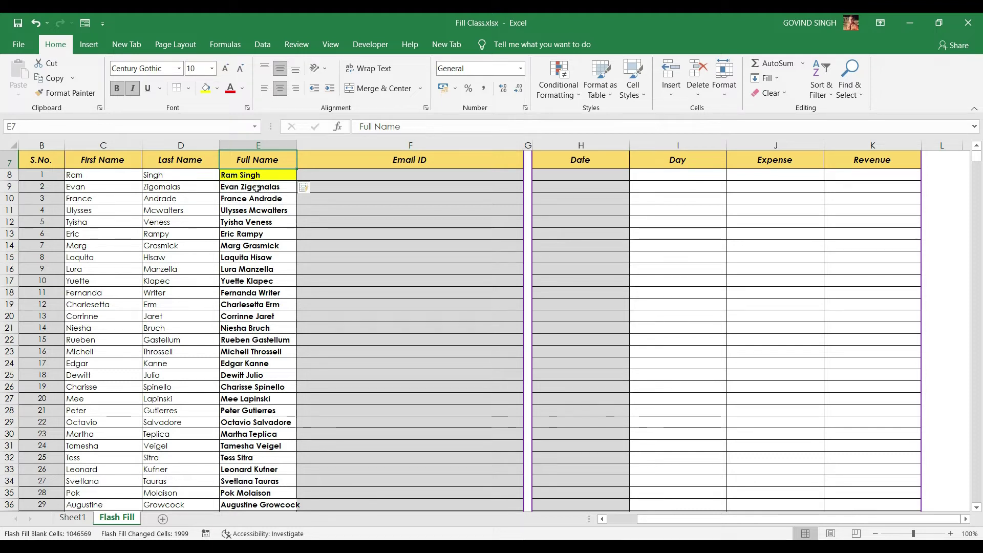
Enter the first salesman's lowercase first.last company e-mail address in F8
{"action": "left_click", "coordinate": [321, 177]}
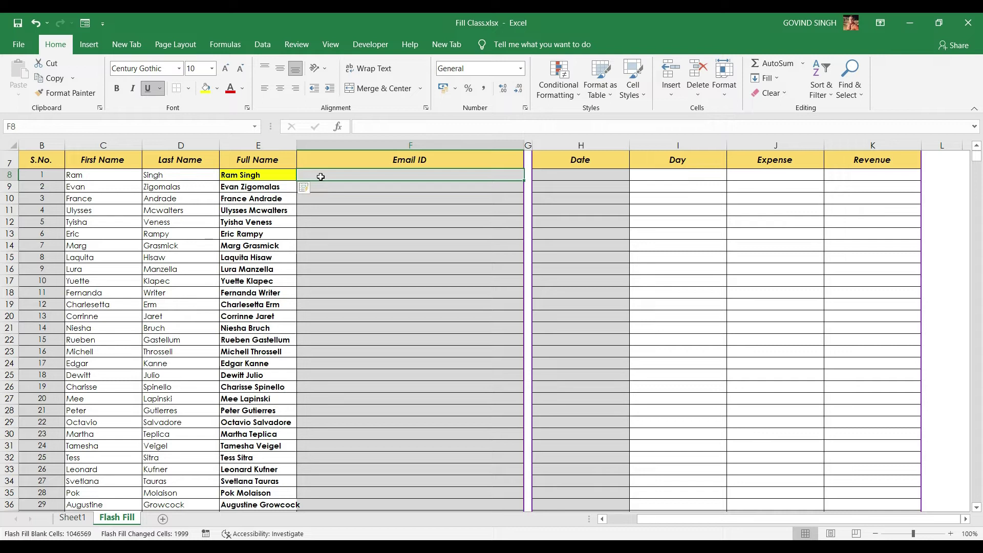
{"action": "scroll", "coordinate": [408, 285], "scroll_direction": "up", "scroll_amount": 2}
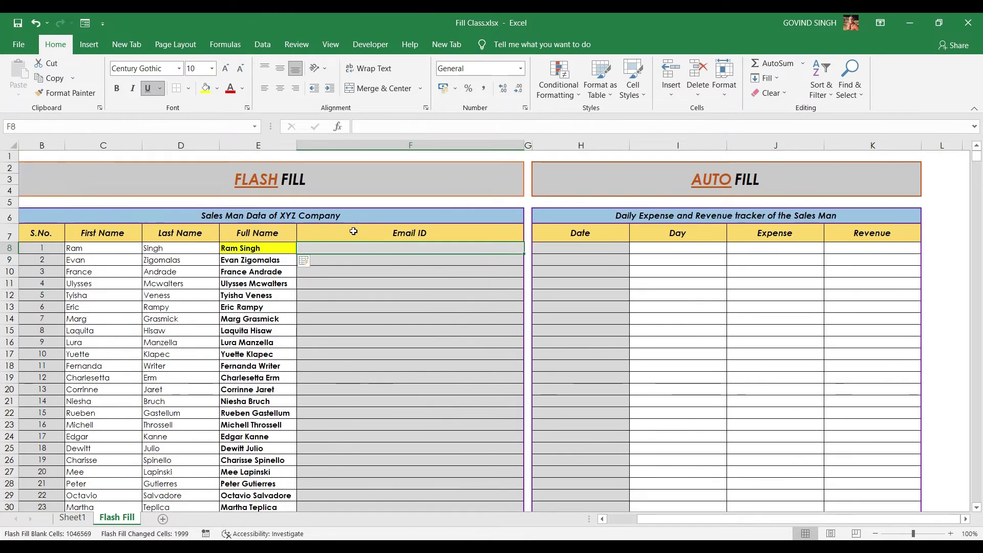
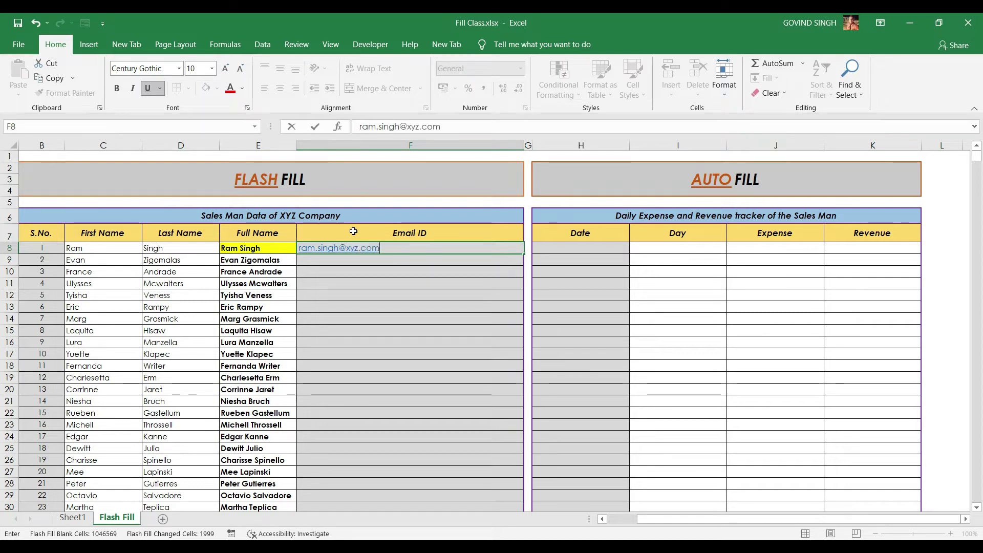
{"action": "key", "text": "ctrl+Return"}
{"action": "left_click_drag", "start_coordinate": [523, 254], "coordinate": [517, 306]}
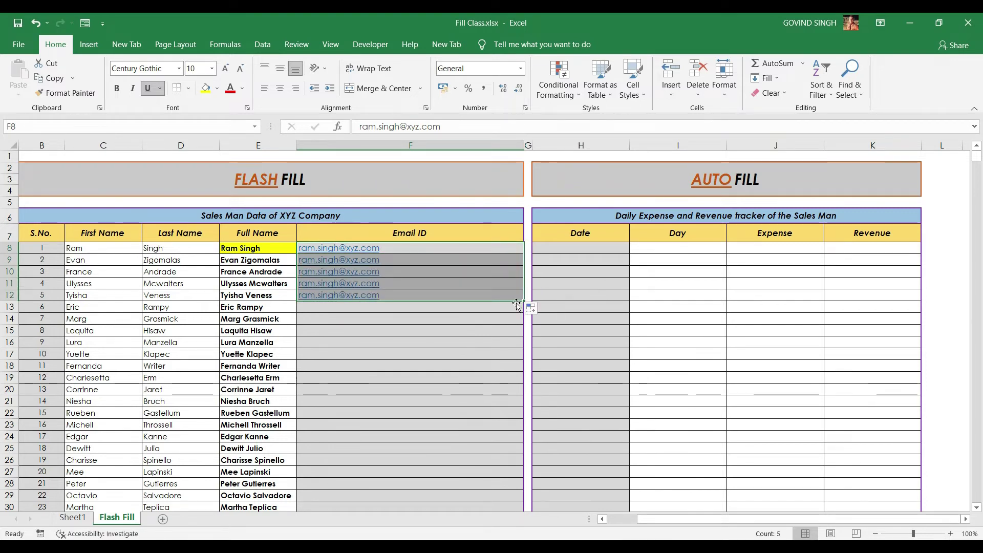
{"action": "key", "text": "ctrl+z"}
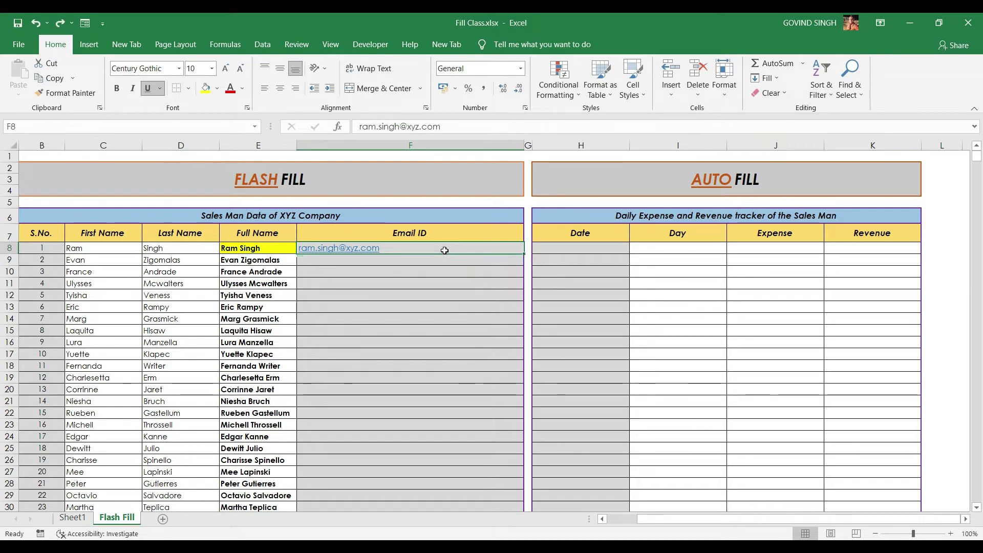
Flash Fill the e-mail addresses with Ctrl+E down column F from F8 to the last row
{"action": "key", "text": "ctrl+shift+Down"}
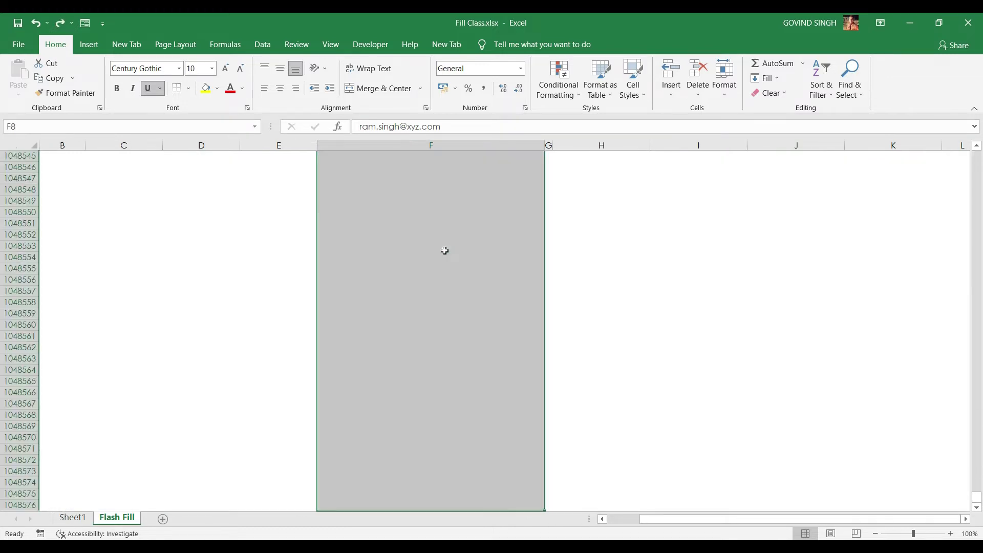
{"action": "key", "text": "ctrl+e"}
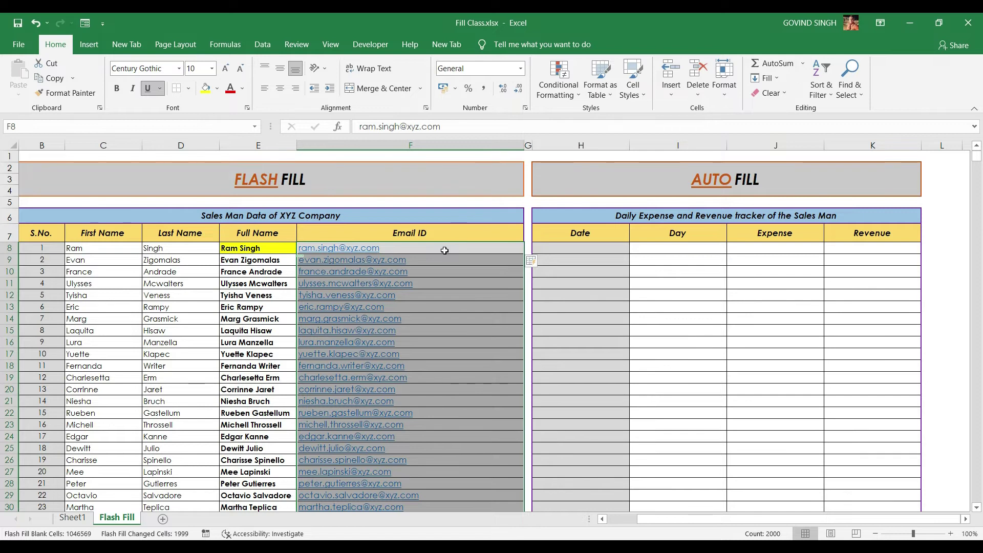
{"action": "left_click", "coordinate": [274, 248]}
Delete all entries from the Full Name and Email ID columns
{"action": "key", "text": "Left"}
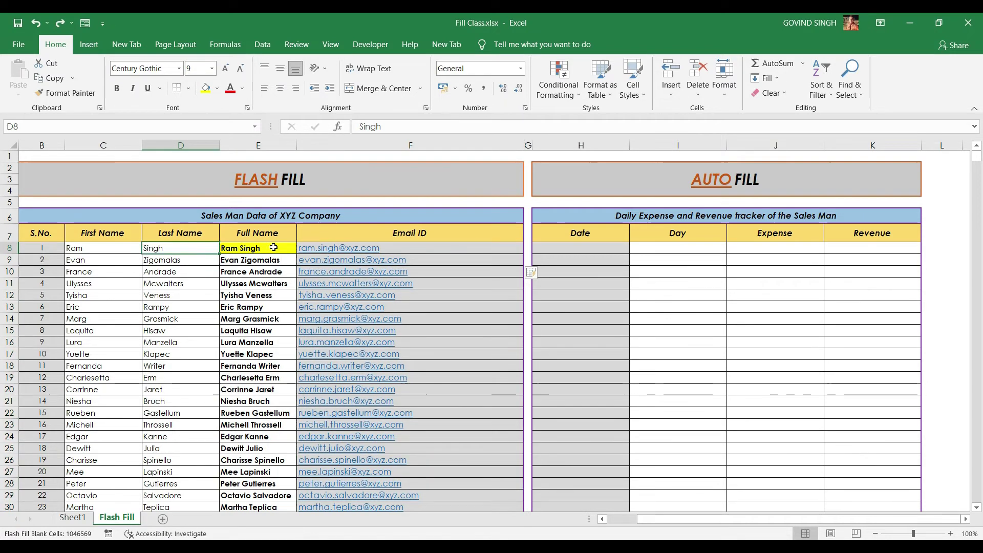
{"action": "key", "text": "Left"}
{"action": "key", "text": "Right"}
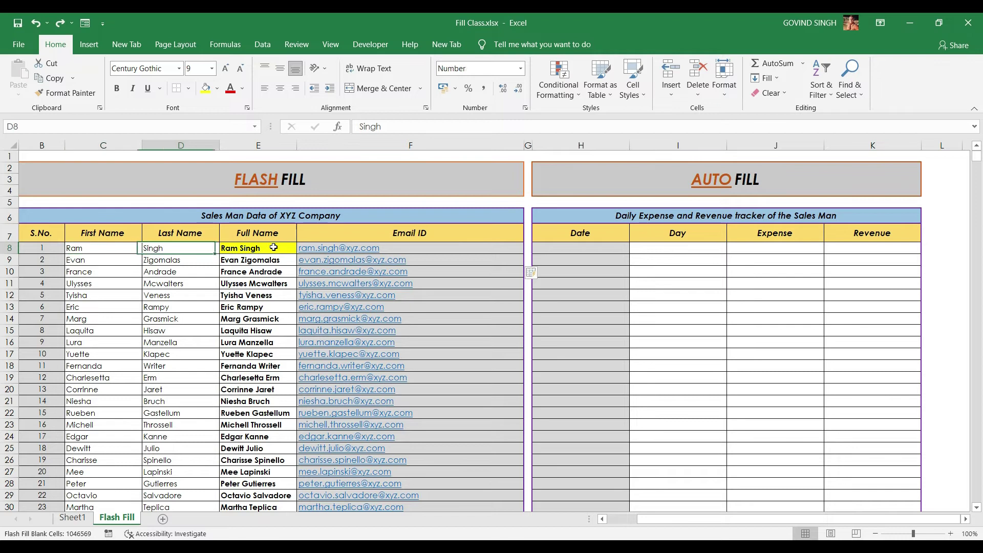
{"action": "key", "text": "Right"}
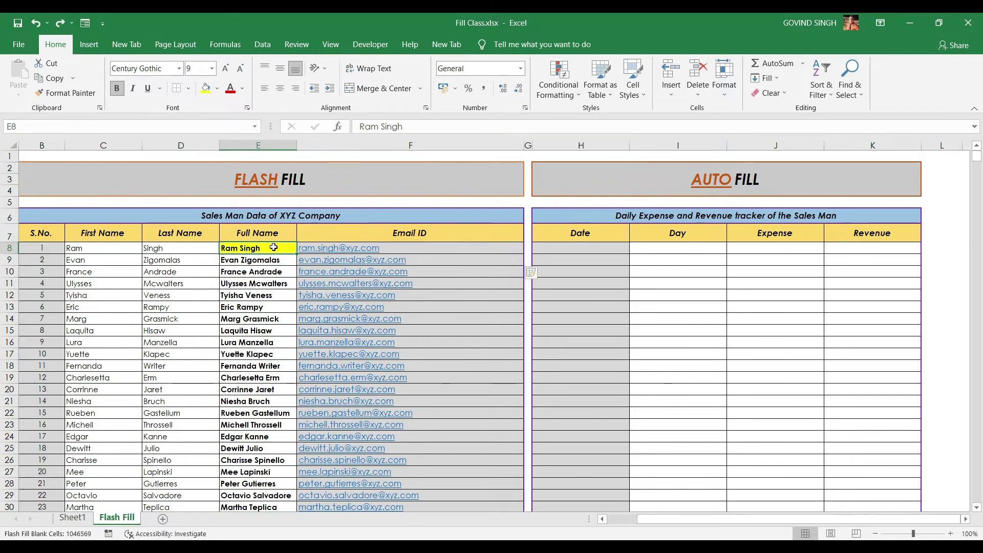
{"action": "key", "text": "ctrl+shift+Down"}
{"action": "key", "text": "Delete"}
{"action": "key", "text": "Right"}
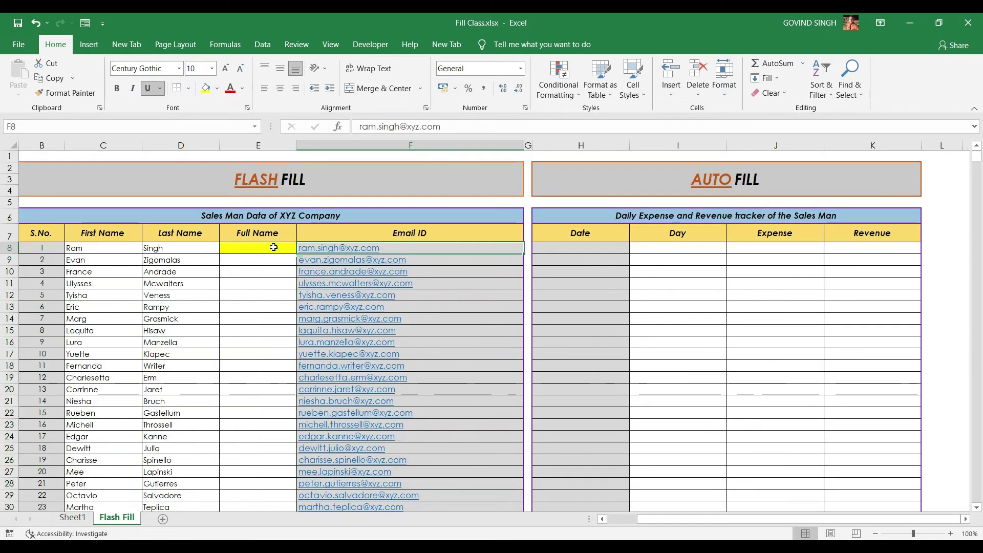
{"action": "key", "text": "ctrl+shift+Down"}
{"action": "key", "text": "Delete"}
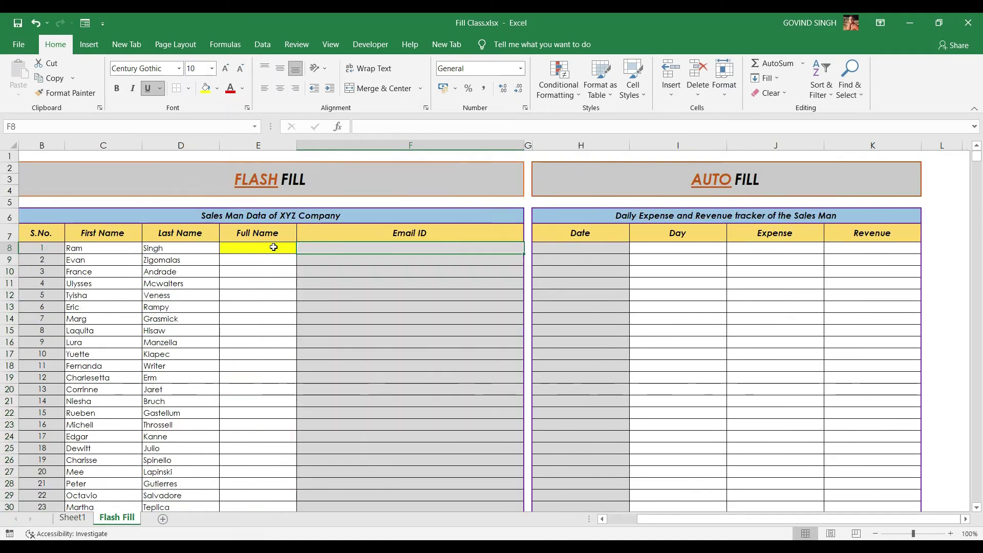
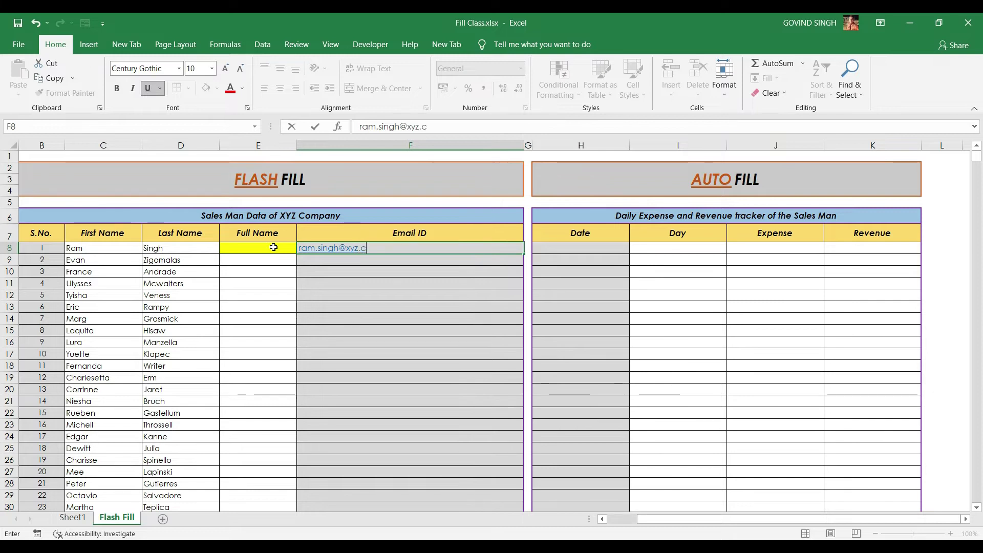
Re-enter the first salesman's e-mail address in F8 and select column F to the last row
{"action": "left_click", "coordinate": [421, 248]}
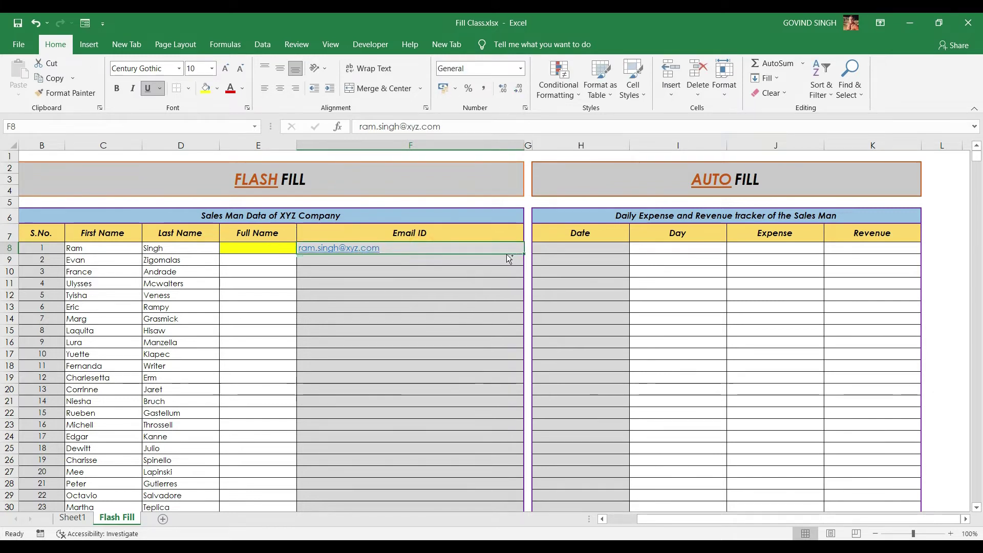
{"action": "key", "text": "ctrl+shift+Down"}
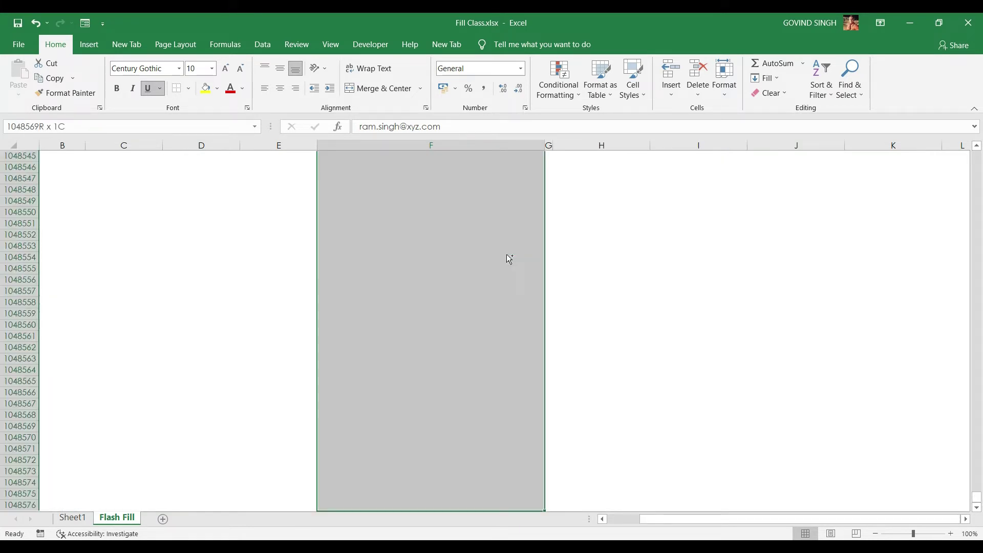
Flash Fill the e-mail addresses down column F with Ctrl+E, then undo to restore the full names
{"action": "key", "text": "ctrl+e"}
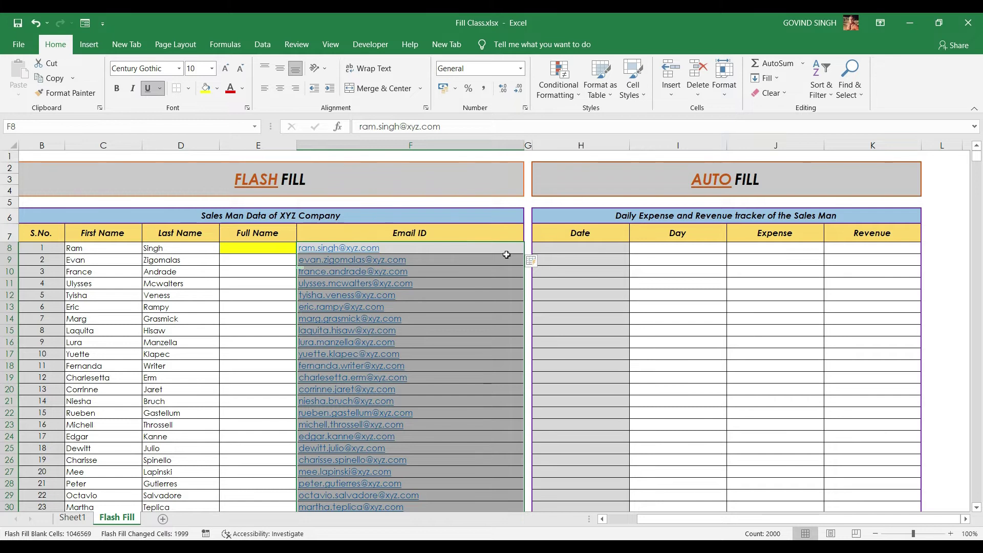
{"action": "key", "text": "ctrl+z"}
{"action": "key", "text": "ctrl+z"}
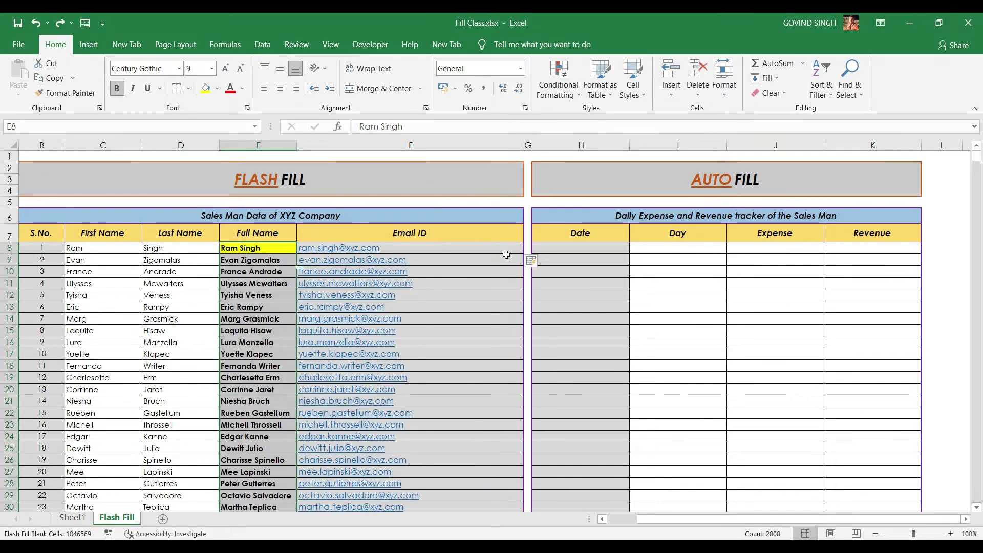
On Sheet1, enter 1 and 2 in O6:O7 and extend the series up to O1, giving -4 to 2
{"action": "key", "text": "ctrl+Page_Up"}
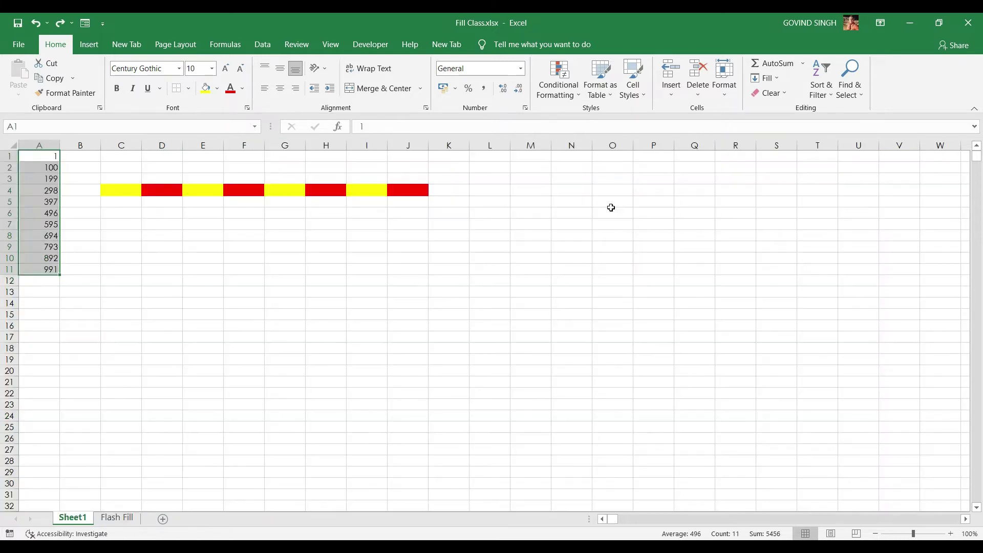
{"action": "left_click", "coordinate": [612, 211]}
{"action": "type", "text": "1"}
{"action": "key", "text": "Return"}
{"action": "type", "text": "2"}
{"action": "left_click", "coordinate": [612, 211]}
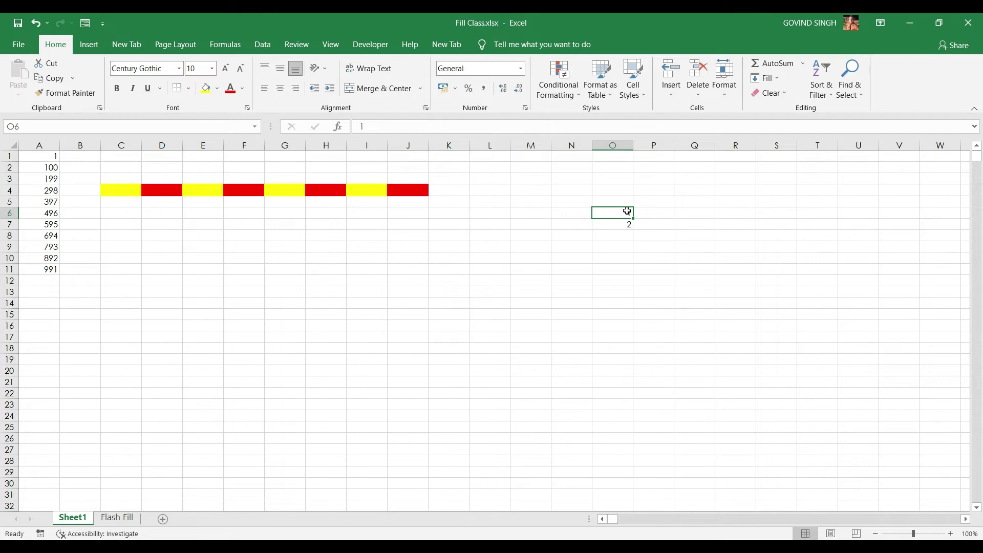
{"action": "left_click_drag", "start_coordinate": [627, 211], "coordinate": [626, 314]}
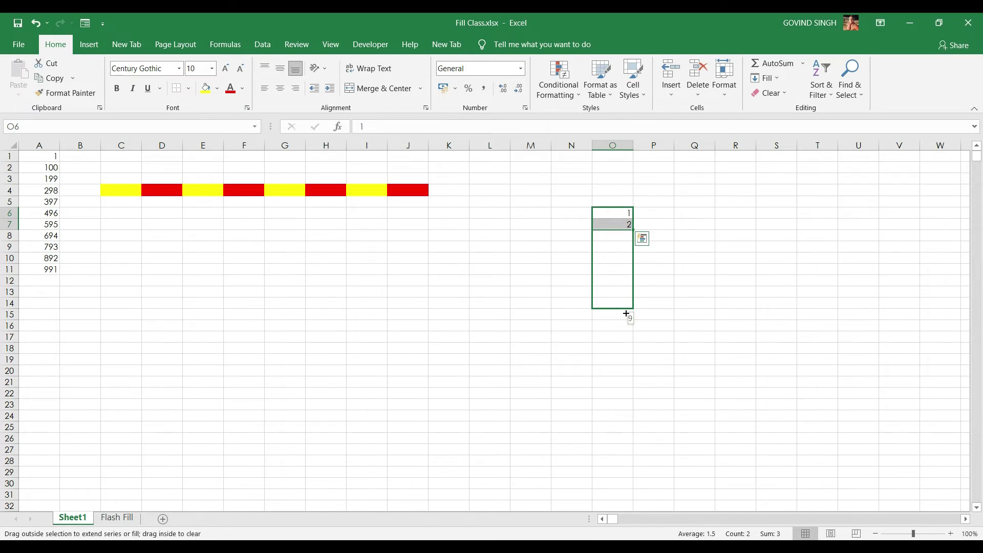
{"action": "left_click_drag", "start_coordinate": [626, 313], "coordinate": [616, 146]}
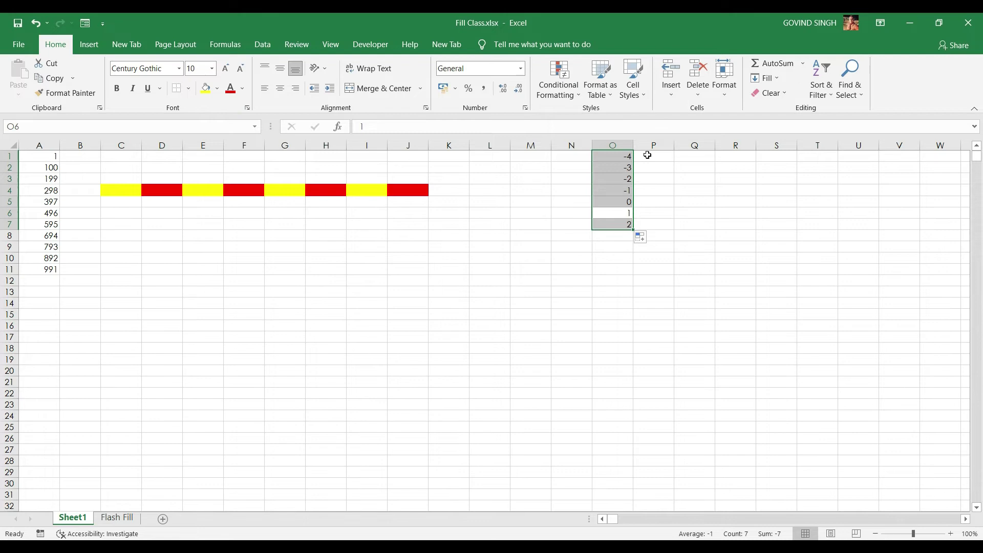
Enter 1 in O11 and 2 in P11, then extend the series across I11:V11 from -5 to 8
{"action": "left_click_drag", "start_coordinate": [620, 270], "coordinate": [637, 270]}
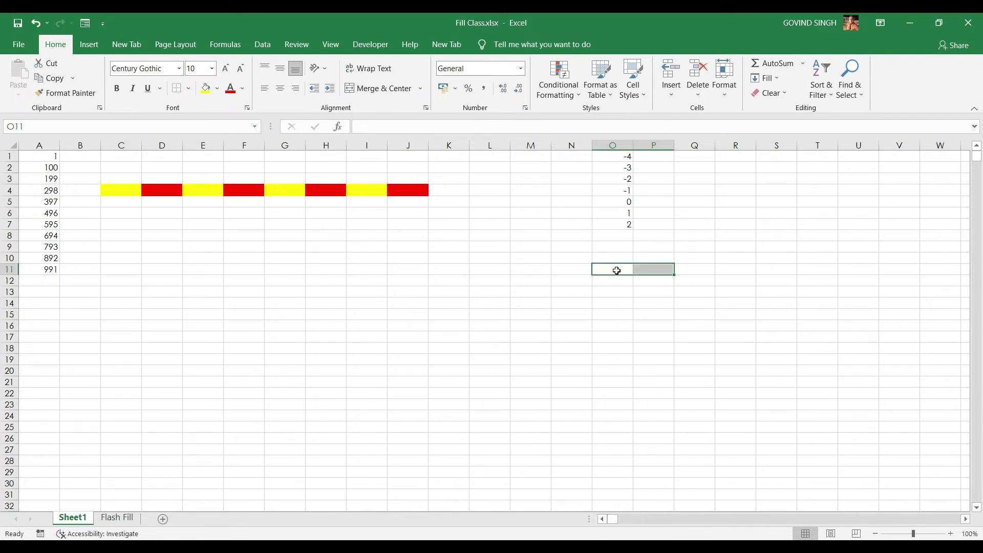
{"action": "left_click", "coordinate": [616, 270]}
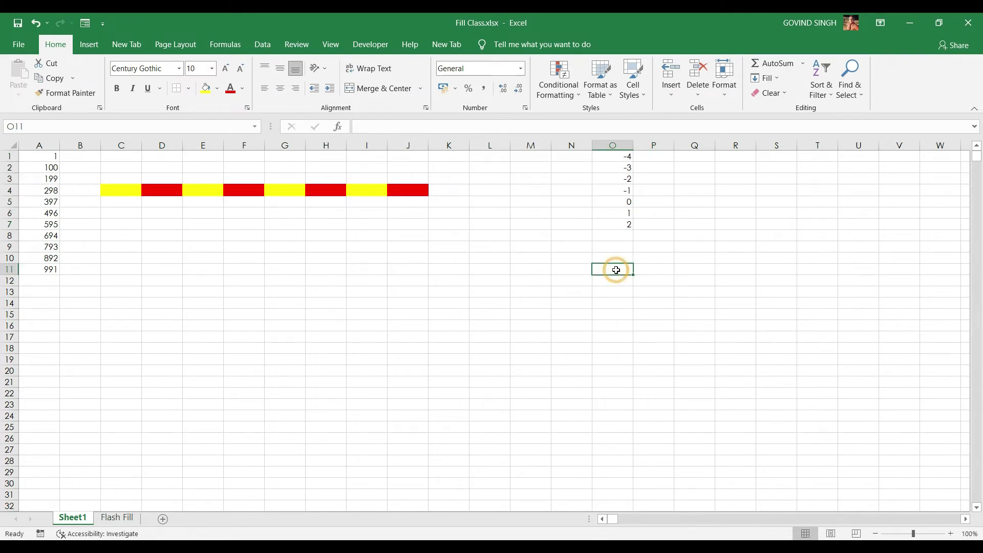
{"action": "type", "text": "1"}
{"action": "left_click", "coordinate": [650, 269]}
{"action": "type", "text": "2"}
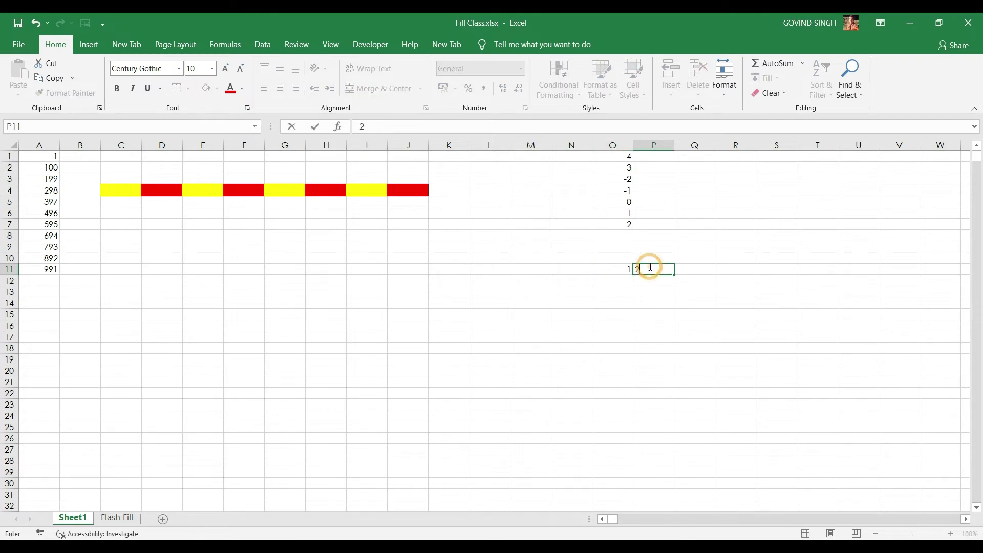
{"action": "left_click", "coordinate": [657, 290]}
{"action": "left_click_drag", "start_coordinate": [621, 269], "coordinate": [913, 273]}
{"action": "left_click_drag", "start_coordinate": [901, 272], "coordinate": [345, 279]}
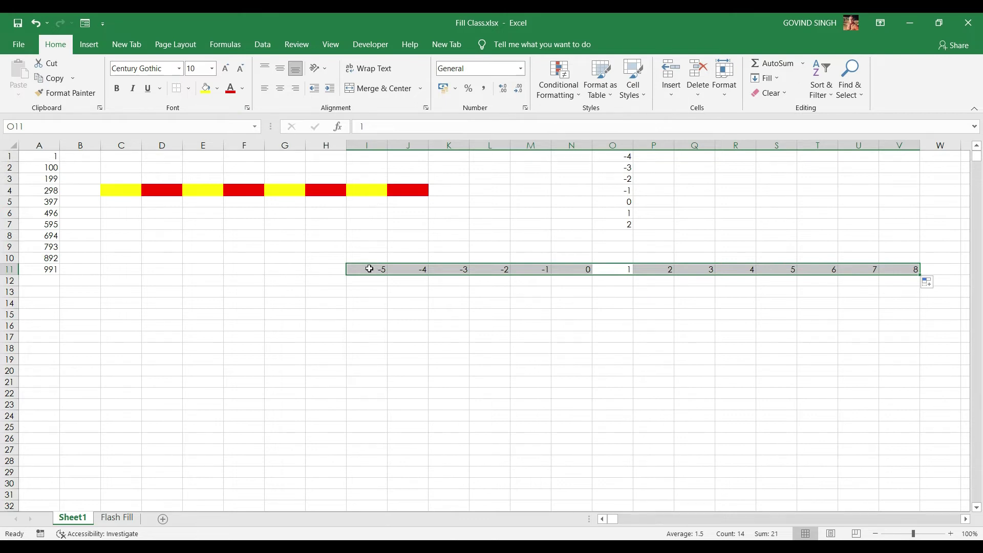
Type afgh23568nn, afggag4567ank and absdvbh35455klvbjhb into H15:H17 and autofit column H
{"action": "left_click", "coordinate": [313, 315]}
{"action": "type", "text": "afgh23568nn"}
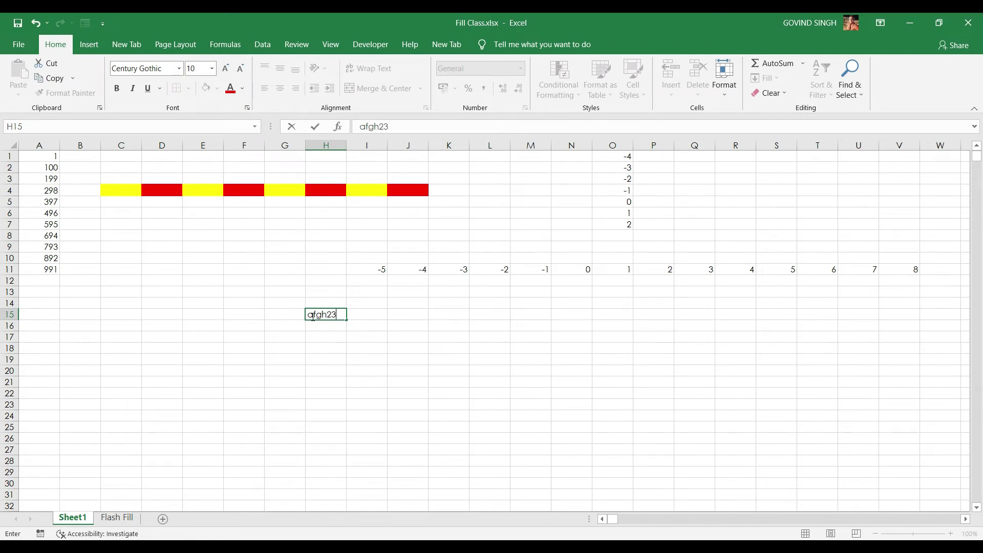
{"action": "key", "text": "Return"}
{"action": "type", "text": "afggag4567ank"}
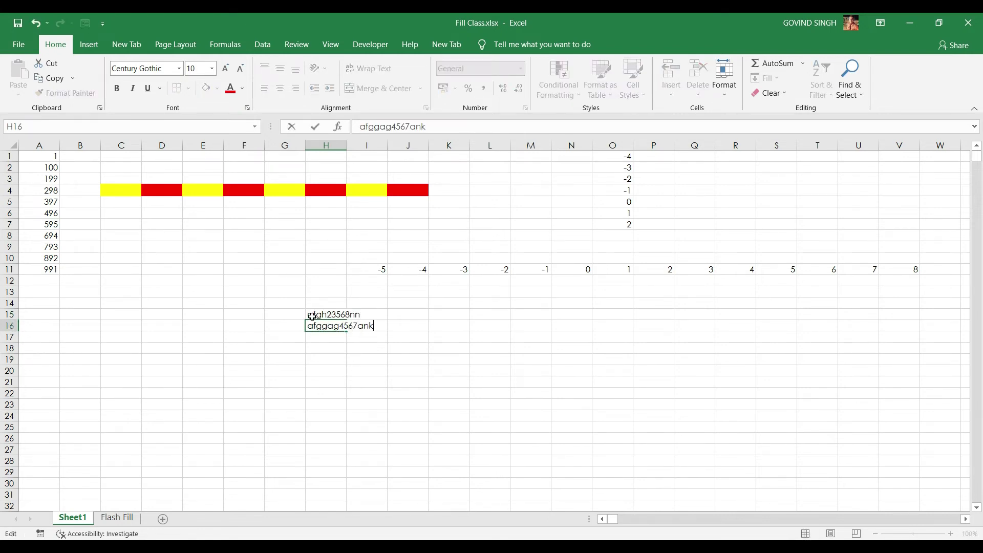
{"action": "key", "text": "Return"}
{"action": "type", "text": "absdvbh35455klvbjhb"}
{"action": "key", "text": "Tab"}
{"action": "key", "text": "Up"}
{"action": "key", "text": "Up"}
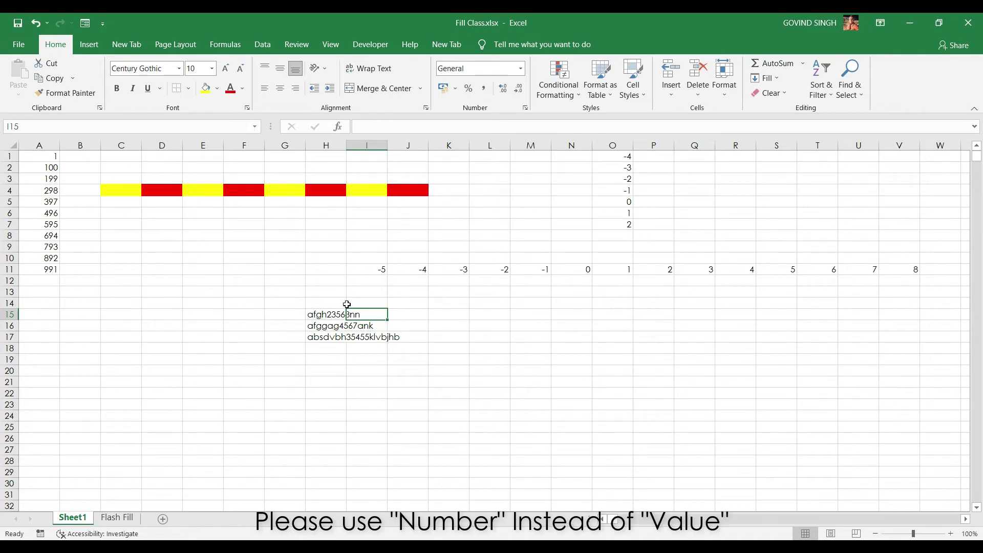
{"action": "double_click", "coordinate": [347, 145]}
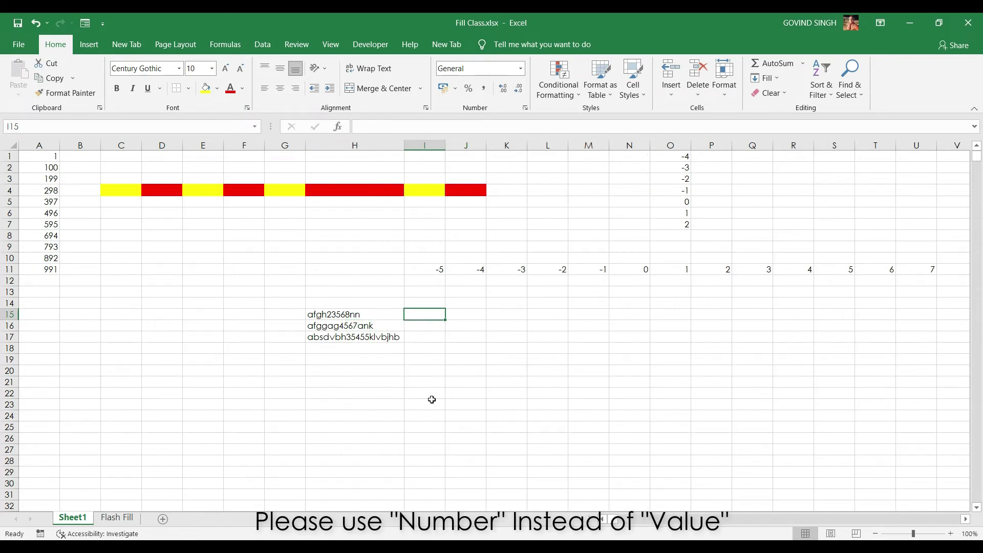
Enter 23568 in I15 as the example and try Flash Fill on I16:I17
{"action": "type", "text": "235"}
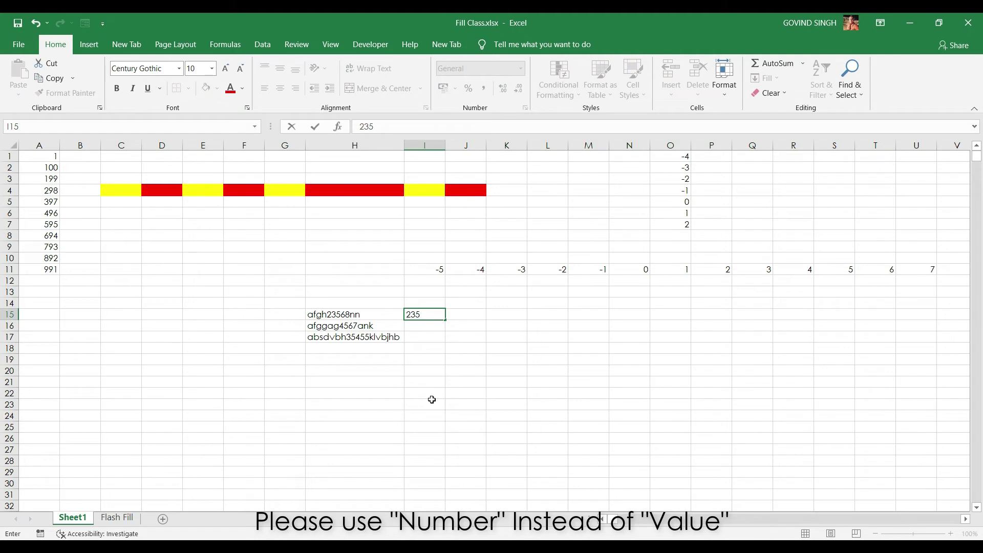
{"action": "type", "text": "68"}
{"action": "key", "text": "ctrl+Return"}
{"action": "key", "text": "ctrl+c"}
{"action": "key", "text": "Down"}
{"action": "key", "text": "shift+Down"}
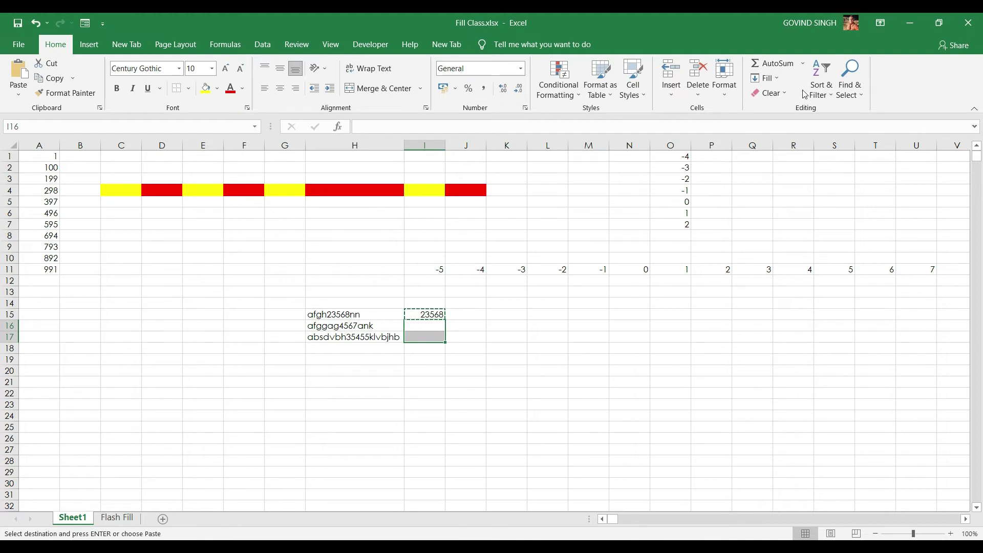
{"action": "key", "text": "ctrl+e"}
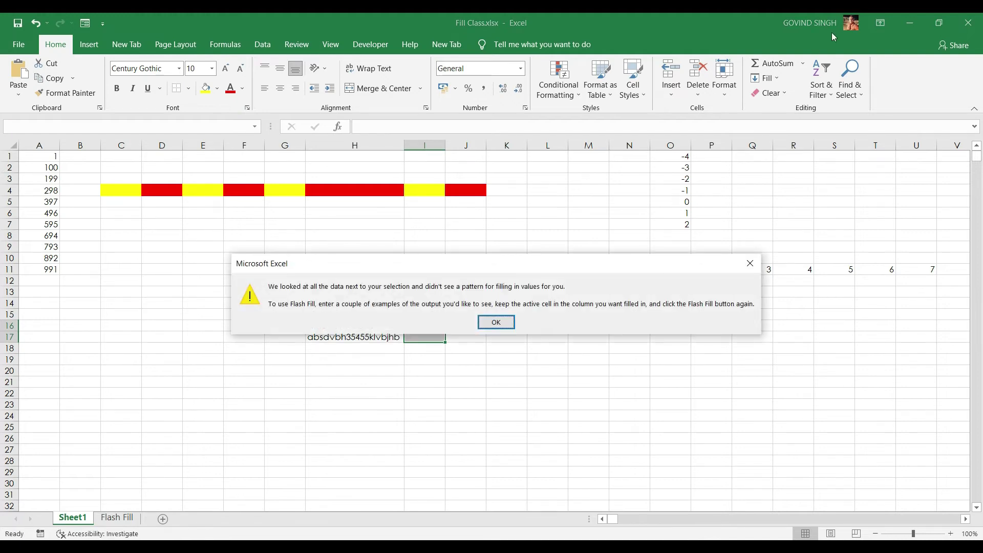
Dismiss the warning, Flash Fill I15:I17 to extract 4567 and 35455, then retype I15 as afghnn
{"action": "left_click", "coordinate": [496, 321]}
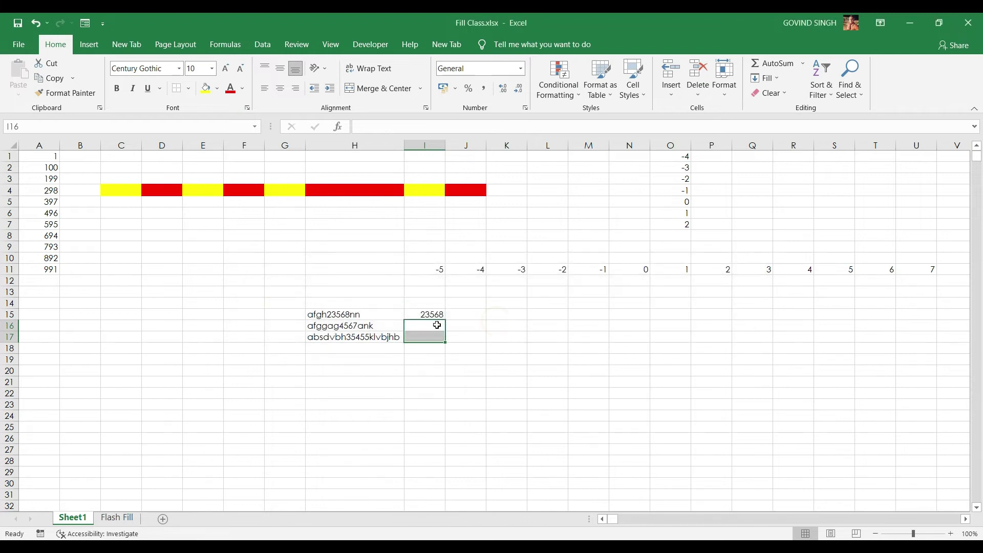
{"action": "left_click", "coordinate": [434, 314]}
{"action": "left_click_drag", "start_coordinate": [434, 313], "coordinate": [432, 336]}
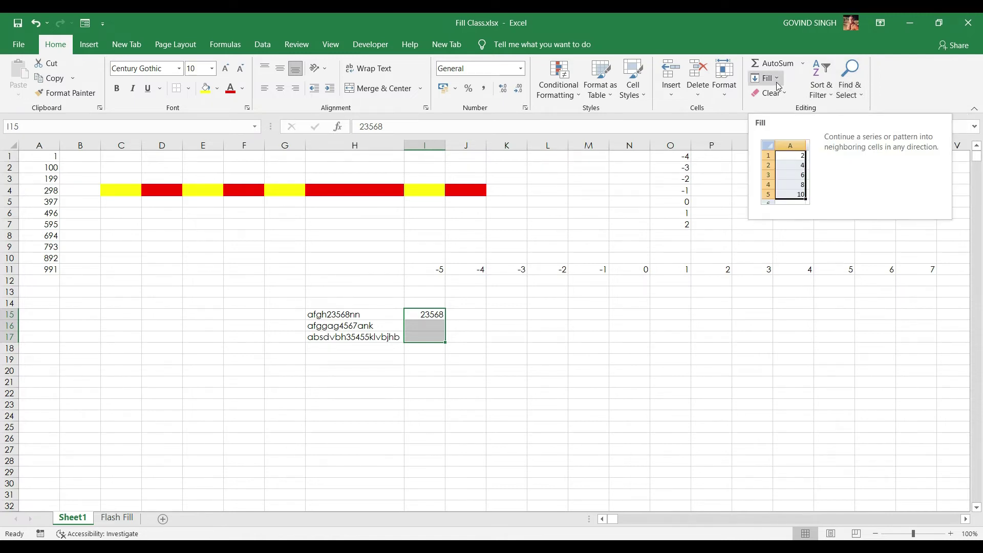
{"action": "key", "text": "ctrl+e"}
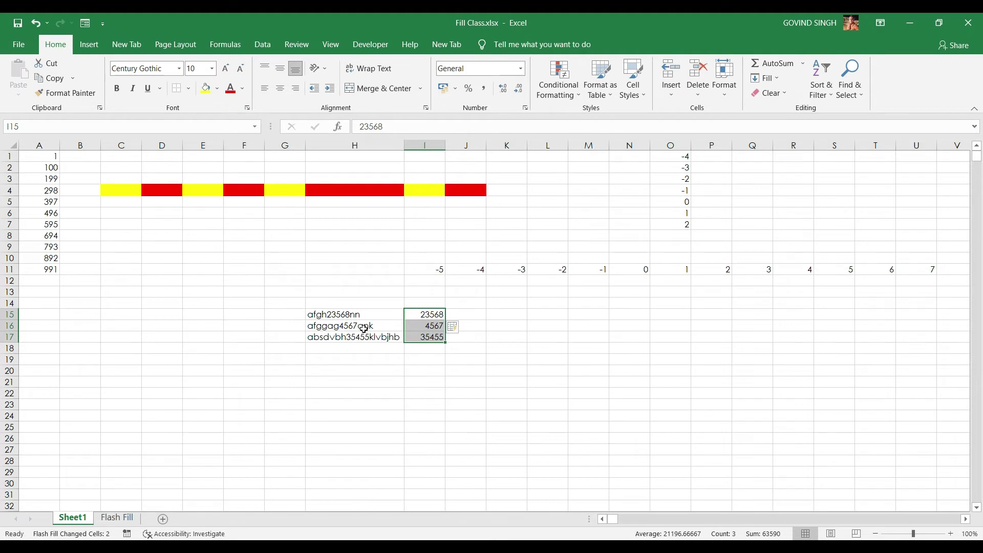
{"action": "left_click", "coordinate": [432, 314]}
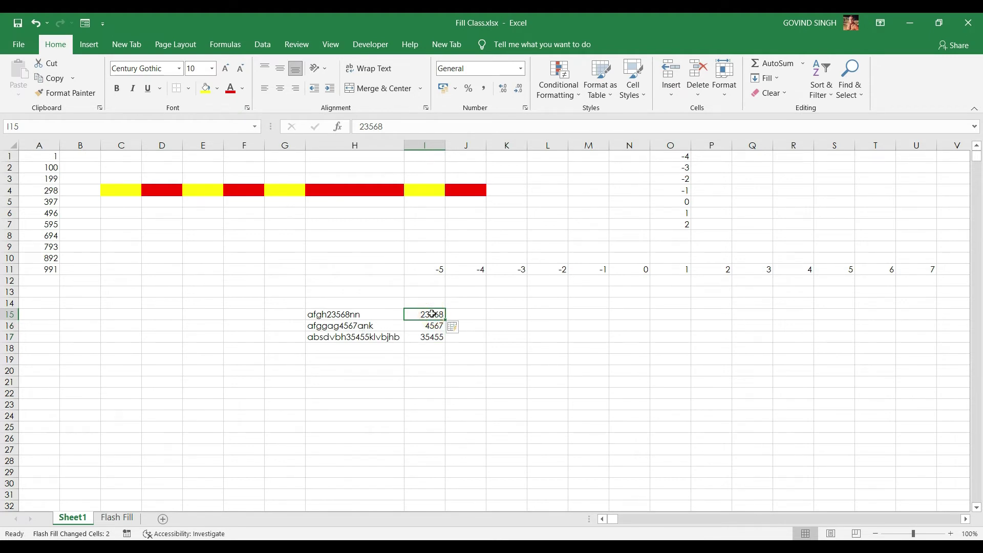
{"action": "type", "text": "afghnn"}
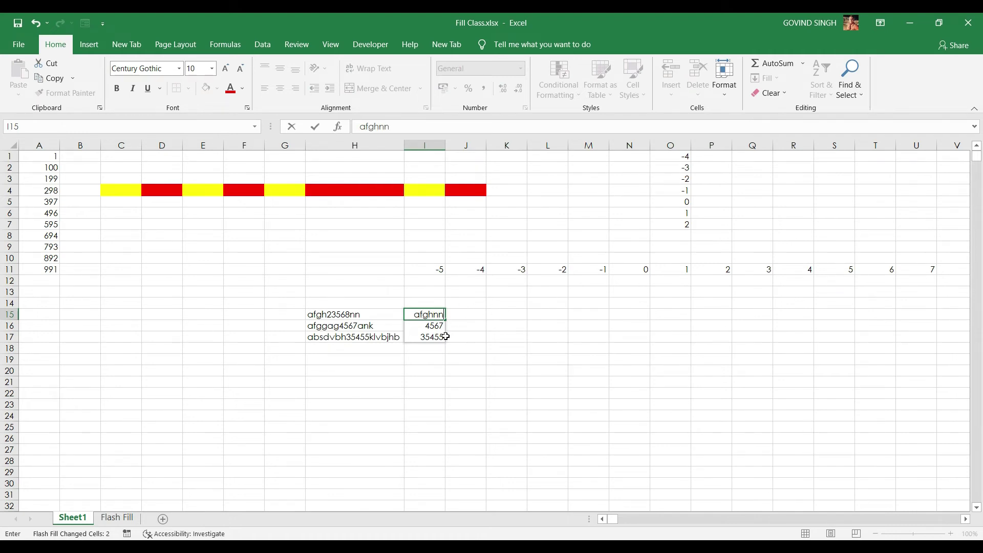
Flash Fill the letters-only example 'afghnn' from I15 into I15:I17 with Ctrl+E
{"action": "left_click", "coordinate": [438, 318]}
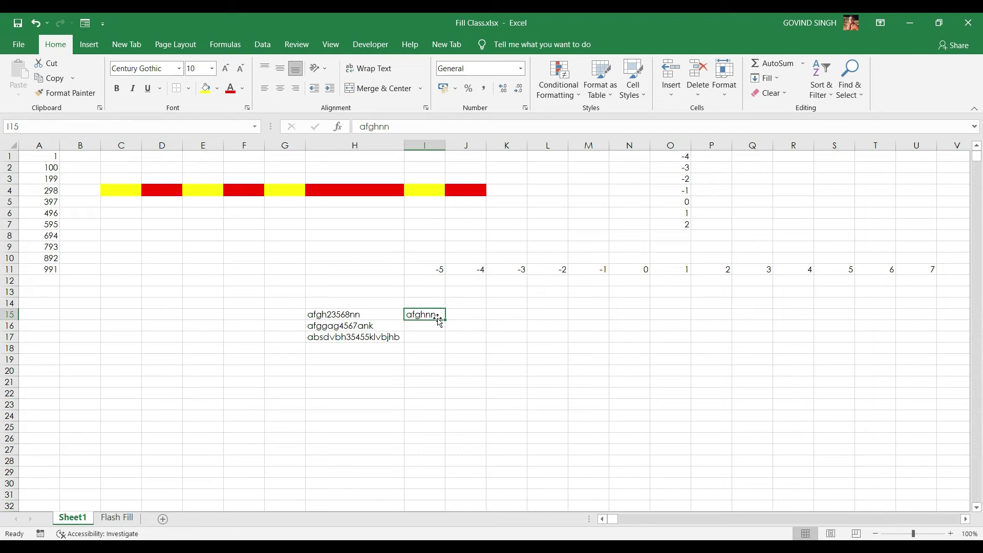
{"action": "key", "text": "ctrl+shift+Down"}
{"action": "key", "text": "ctrl+shift+Up"}
{"action": "key", "text": "shift+Down"}
{"action": "key", "text": "shift+Down"}
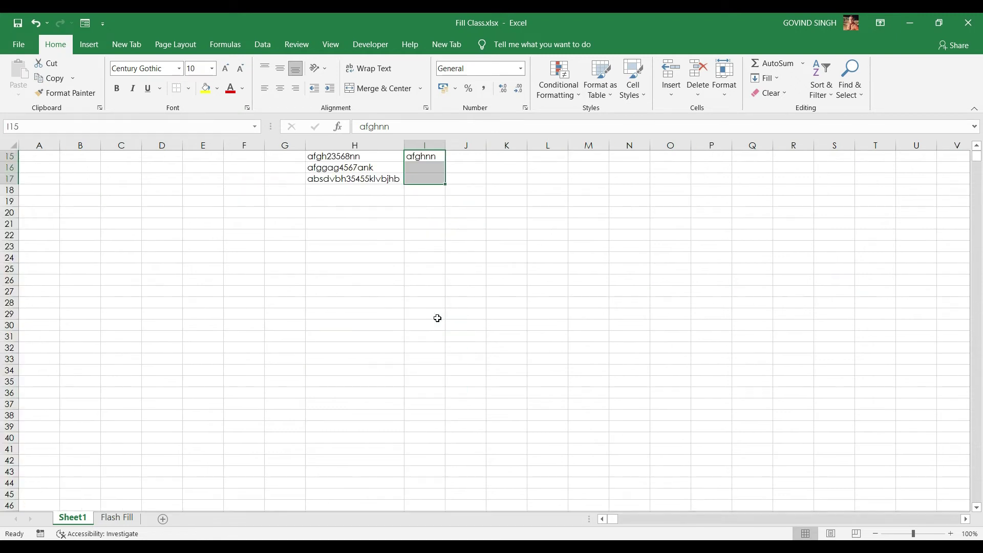
{"action": "key", "text": "ctrl+e"}
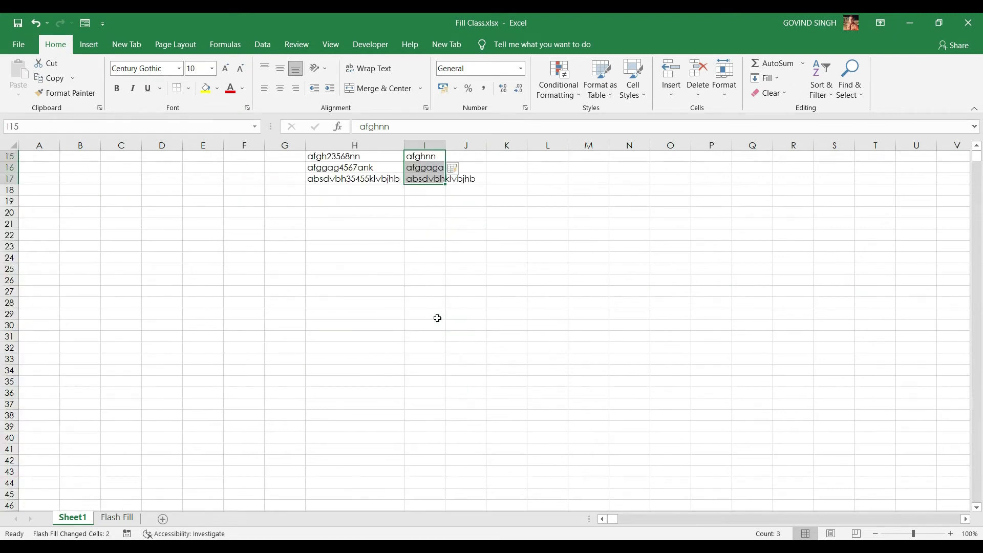
AutoFit column I's width and return to the Flash Fill sheet
{"action": "key", "text": "alt+h"}
{"action": "key", "text": "o"}
{"action": "key", "text": "i"}
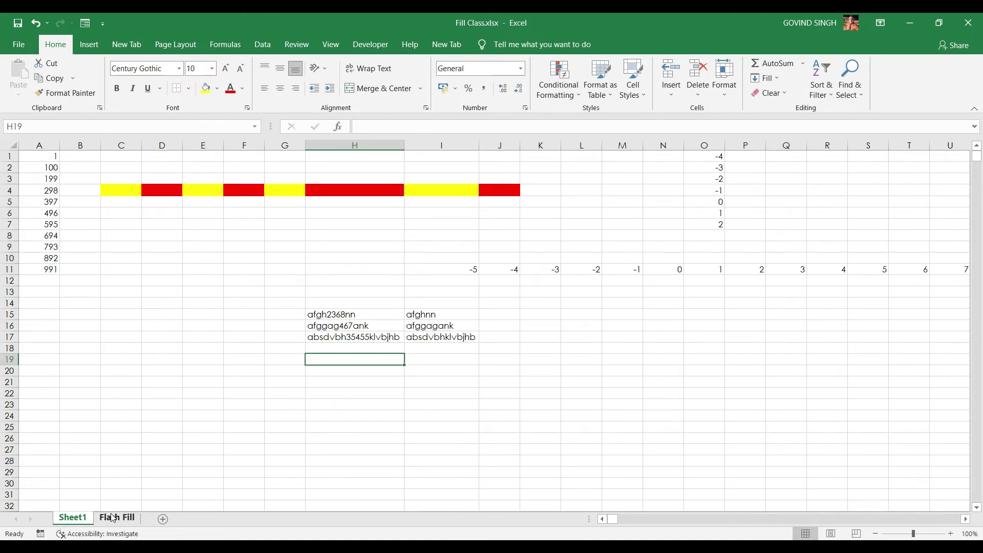
{"action": "left_click", "coordinate": [113, 517]}
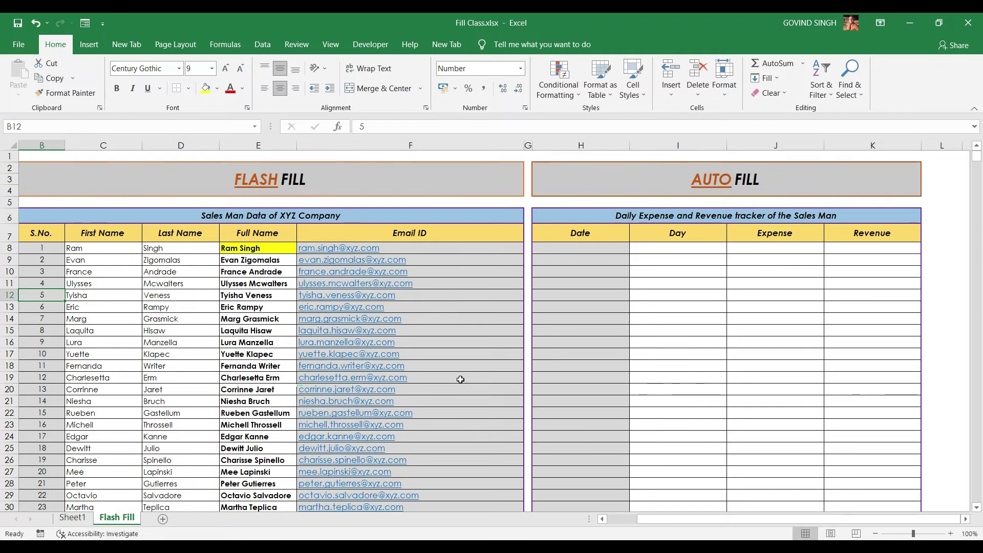
Enter 01jul2022 in H8 and format it as a Long Date showing 01 July 2022
{"action": "double_click", "coordinate": [584, 247]}
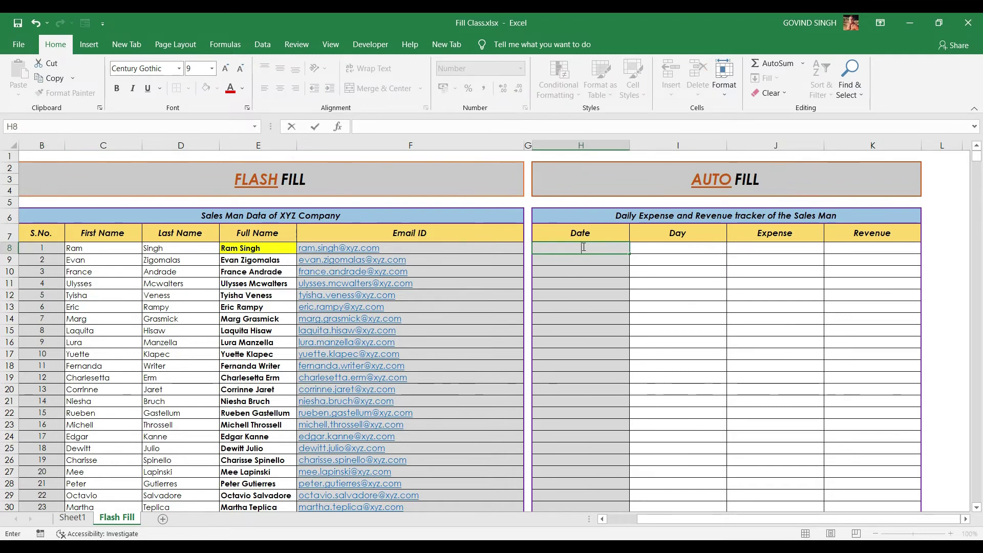
{"action": "type", "text": "01jul2022"}
{"action": "key", "text": "ctrl+Return"}
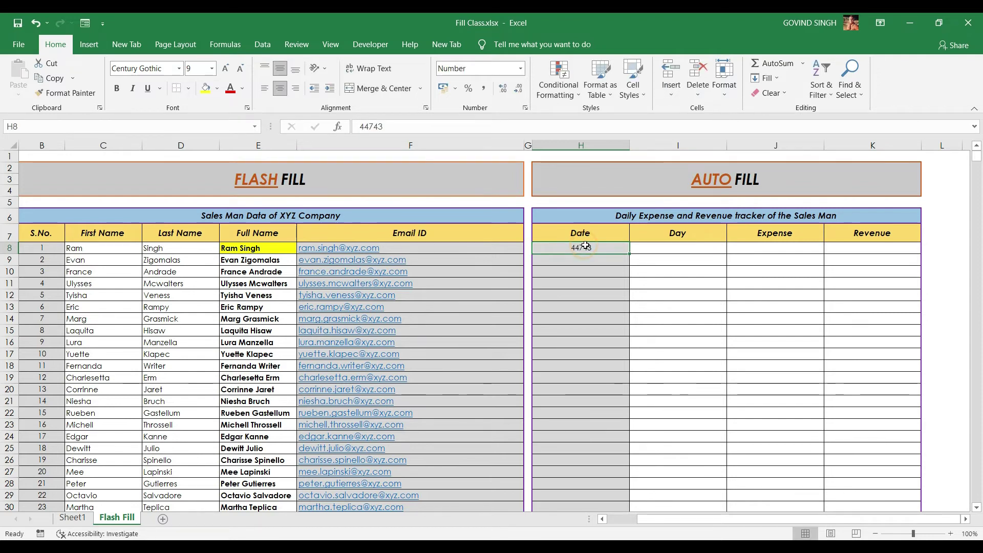
{"action": "left_click", "coordinate": [521, 69]}
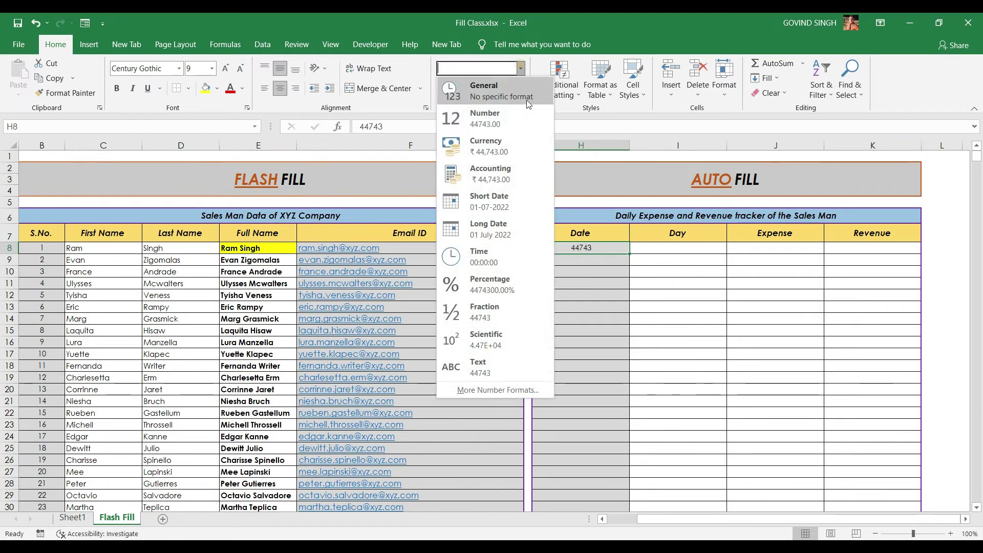
{"action": "left_click", "coordinate": [496, 227]}
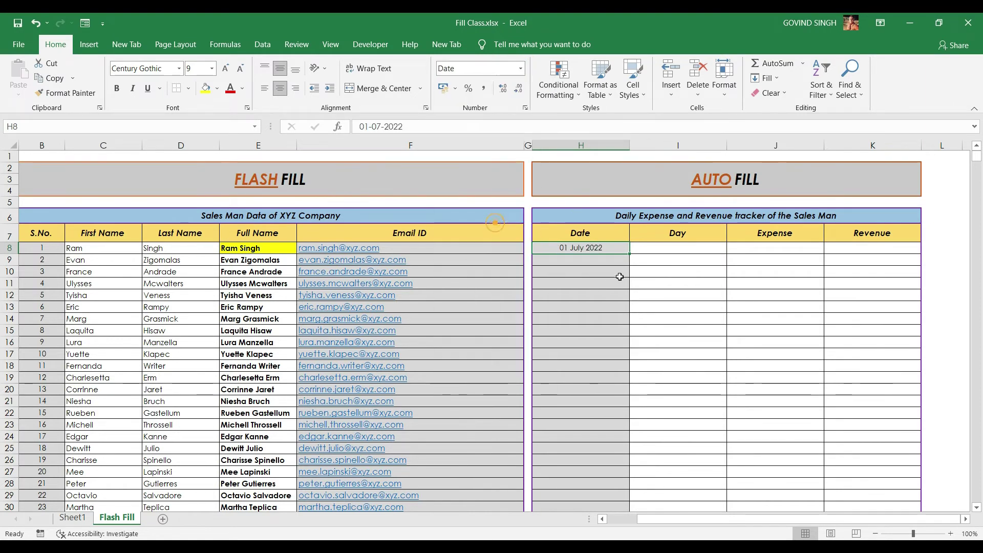
{"action": "left_click", "coordinate": [654, 256]}
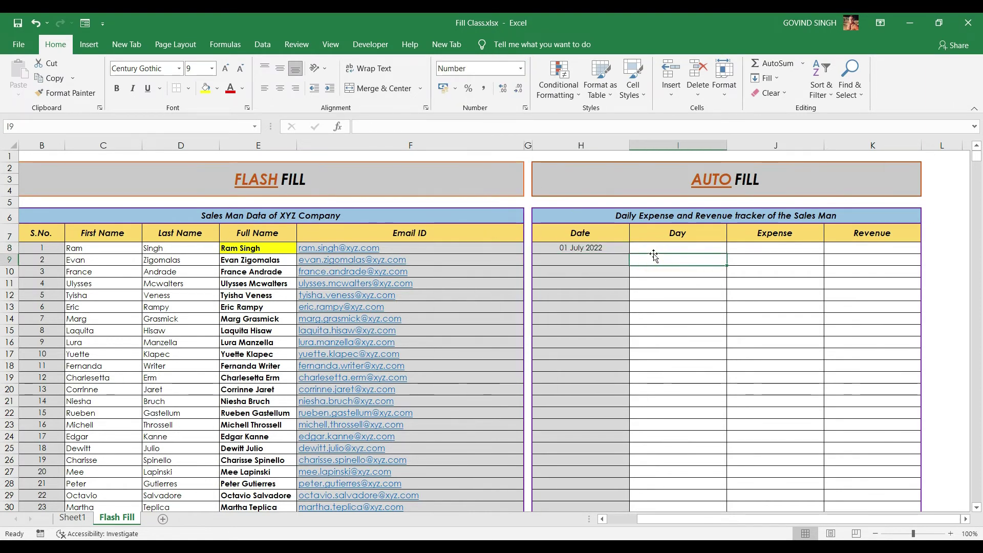
{"action": "left_click", "coordinate": [618, 246]}
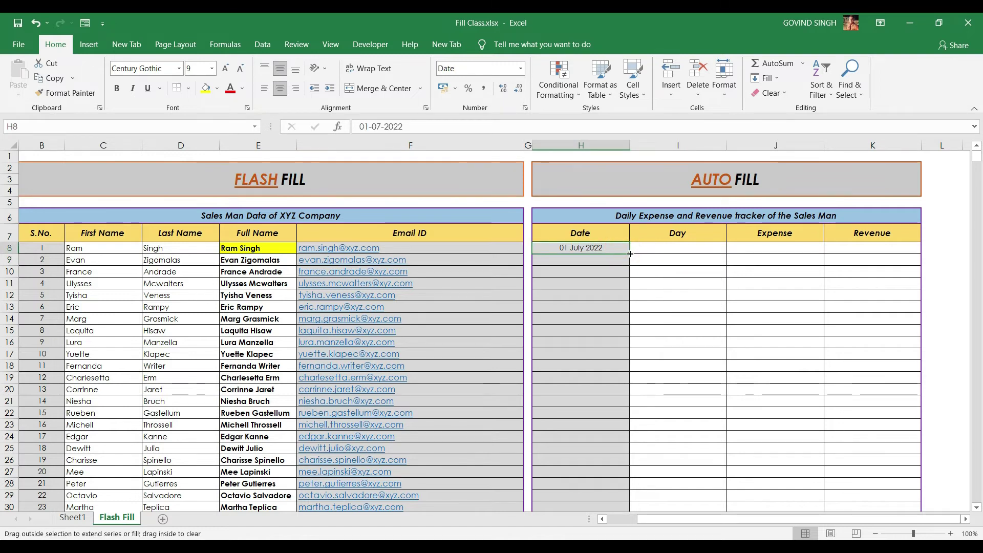
Drag-fill the dates from H8 down to 15 July 2022 in H22, undoing the header overwrite
{"action": "left_click_drag", "start_coordinate": [630, 253], "coordinate": [629, 415]}
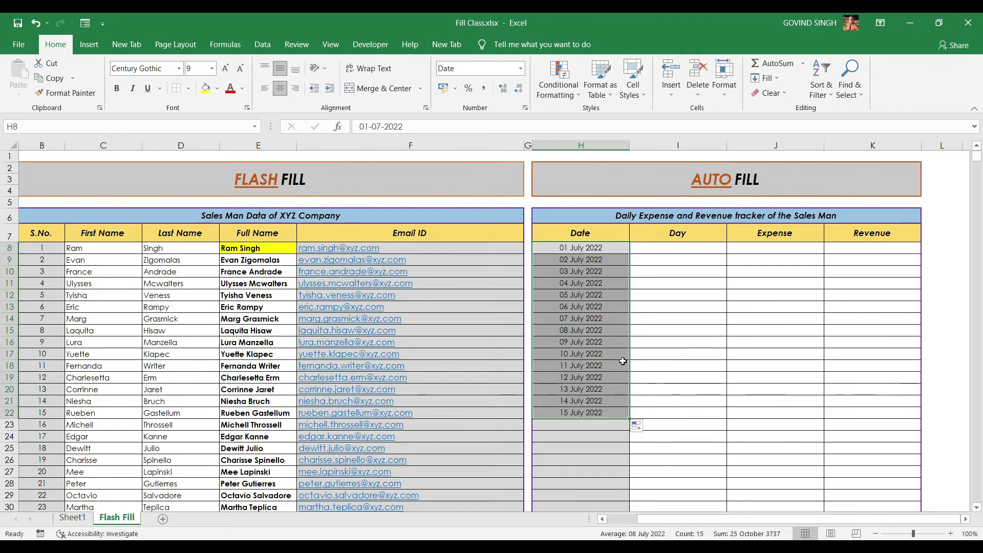
{"action": "left_click_drag", "start_coordinate": [628, 419], "coordinate": [601, 233]}
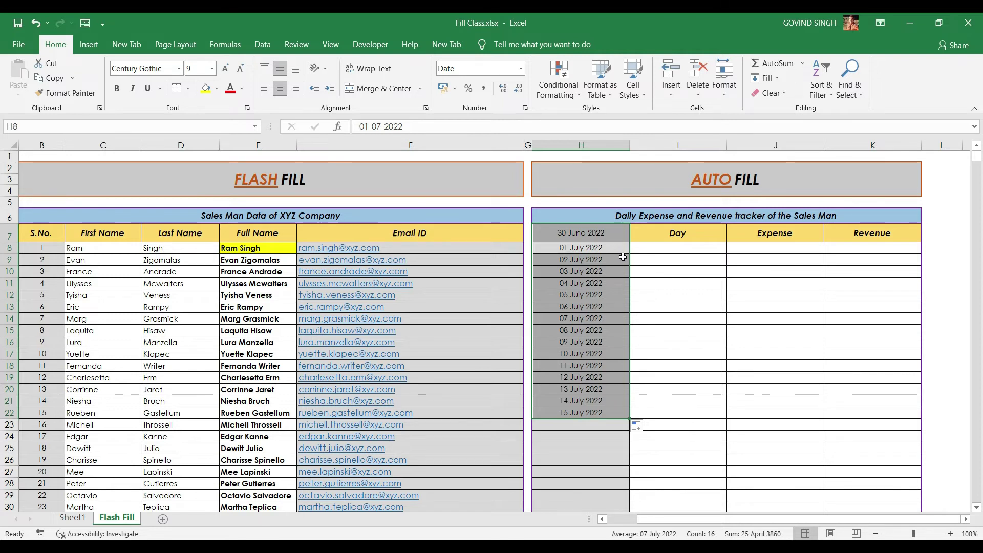
{"action": "key", "text": "ctrl+z"}
{"action": "left_click", "coordinate": [664, 247]}
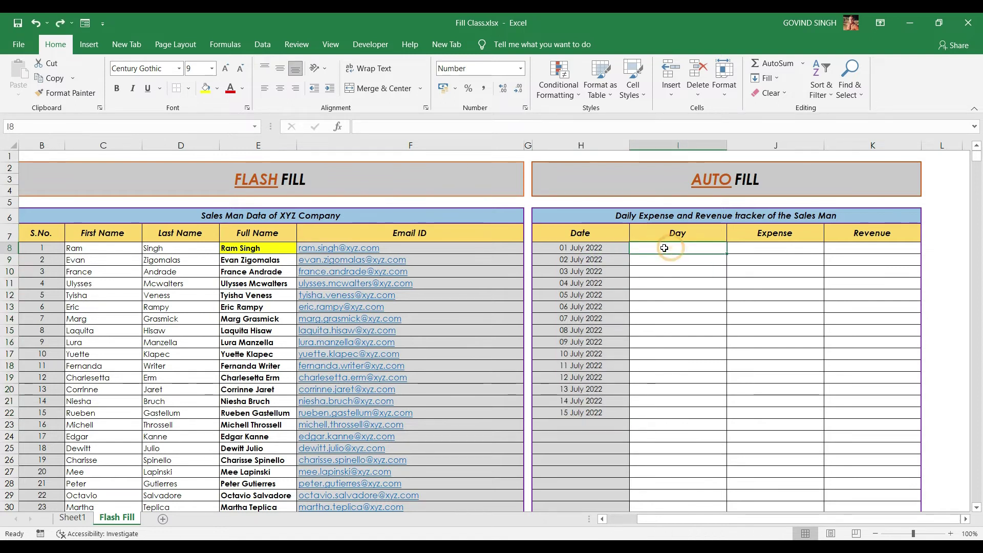
Type Monday into the first Day cell I8
{"action": "key", "text": "Caps_Lock"}
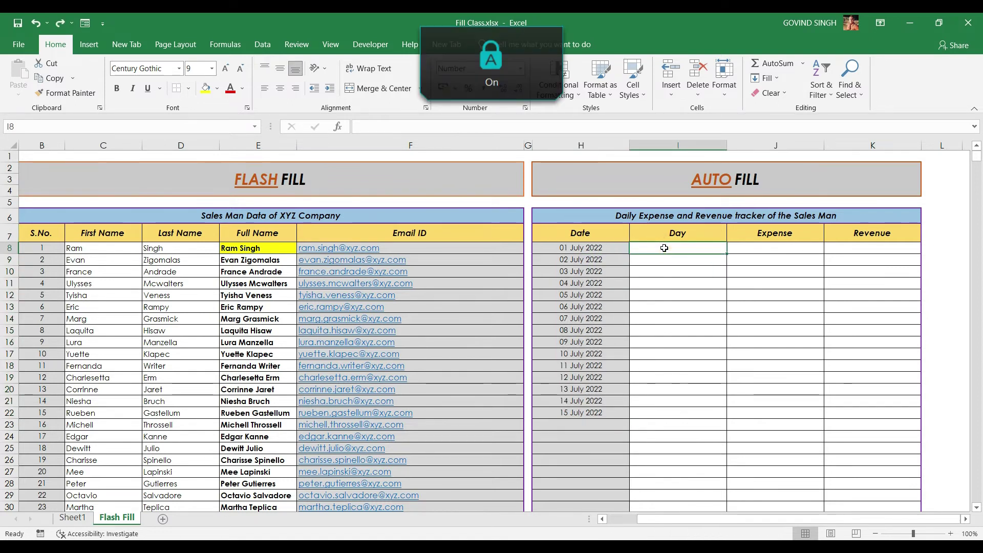
{"action": "type", "text": "M"}
{"action": "key", "text": "Caps_Lock"}
{"action": "type", "text": "onday"}
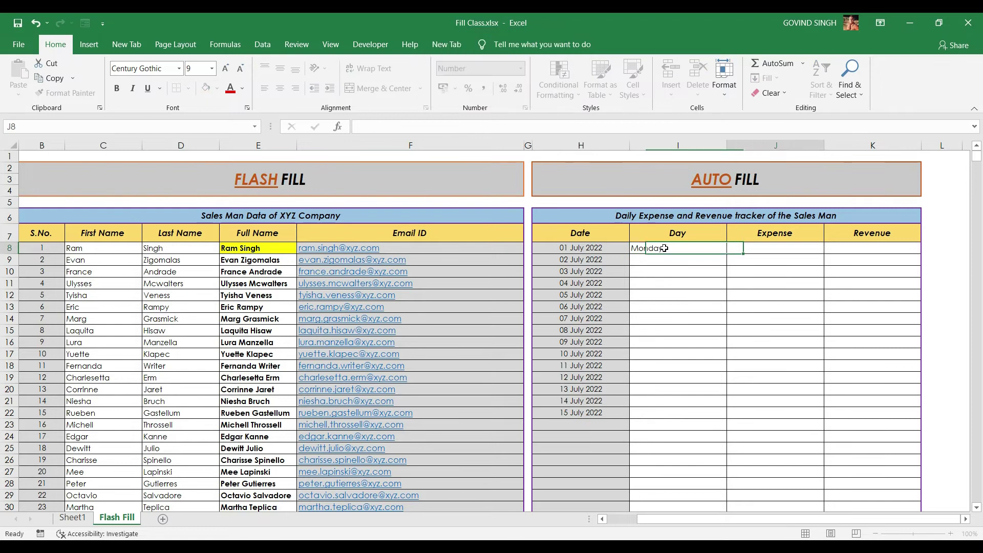
{"action": "key", "text": "Return"}
{"action": "left_click", "coordinate": [670, 251]}
Drag-fill weekdays down to I22, undo the Day header overwrite, and extend dates and days further
{"action": "left_click_drag", "start_coordinate": [725, 255], "coordinate": [703, 414]}
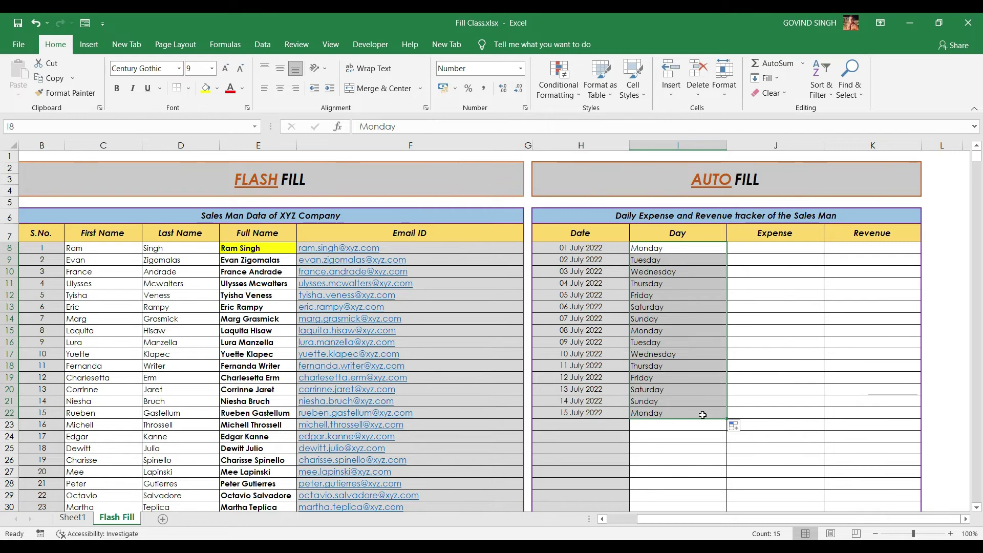
{"action": "left_click_drag", "start_coordinate": [726, 418], "coordinate": [727, 231]}
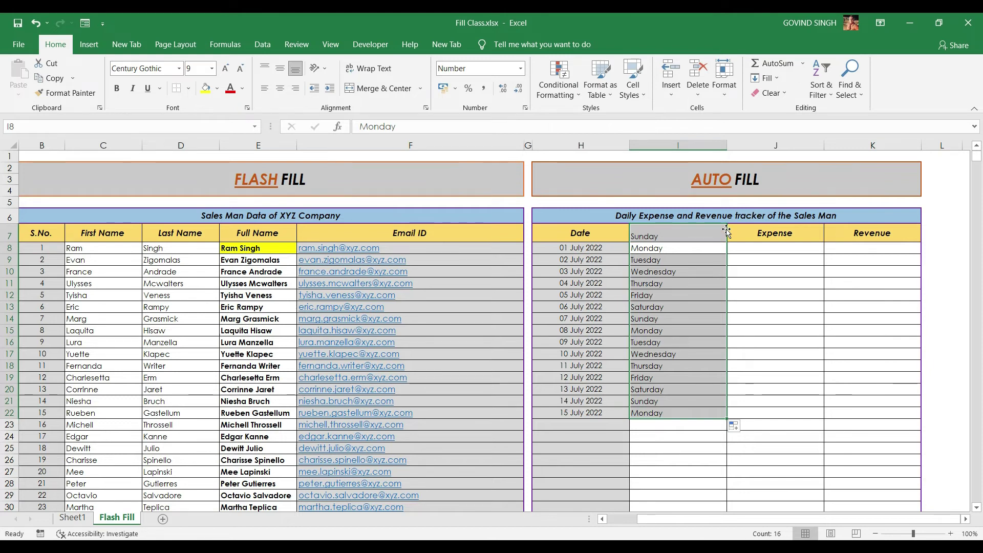
{"action": "key", "text": "ctrl+z"}
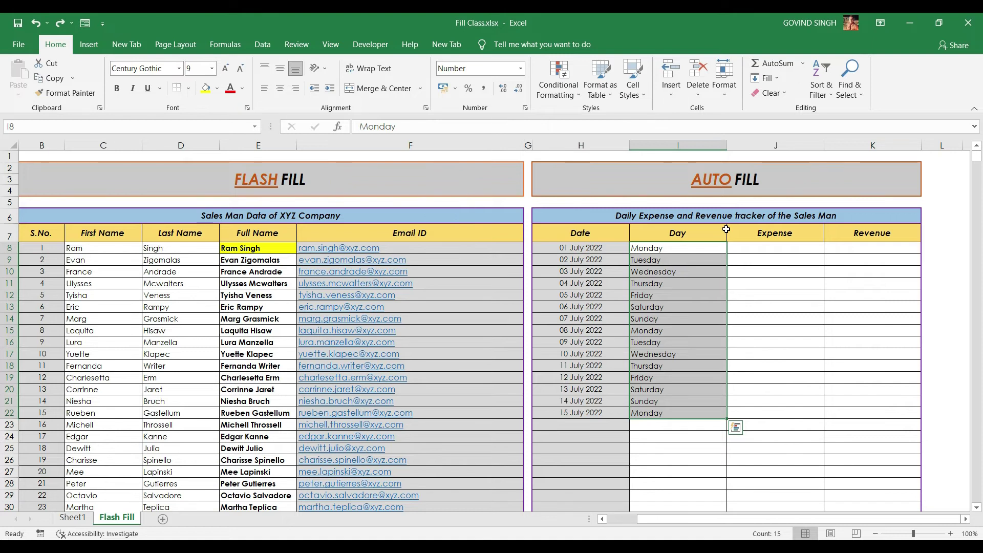
{"action": "left_click", "coordinate": [582, 248]}
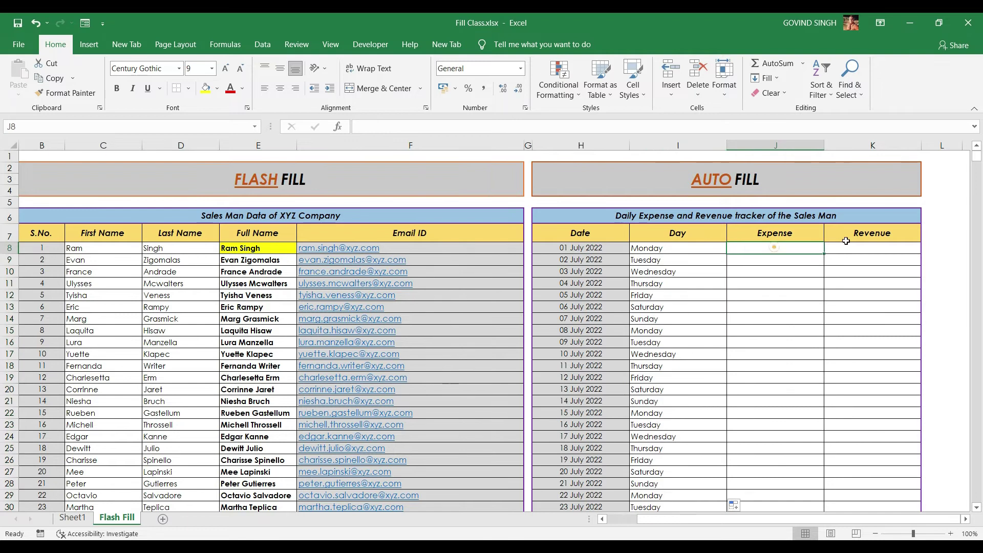
{"action": "left_click", "coordinate": [845, 239]}
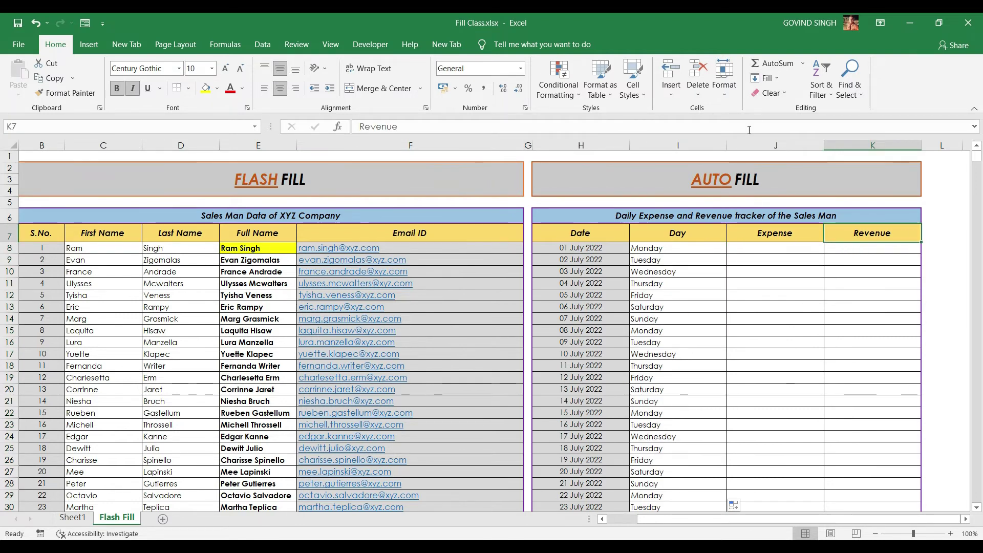
Extend the dates from H8, then select F12 and open the Home tab's Fill dropdown
{"action": "left_click", "coordinate": [778, 79]}
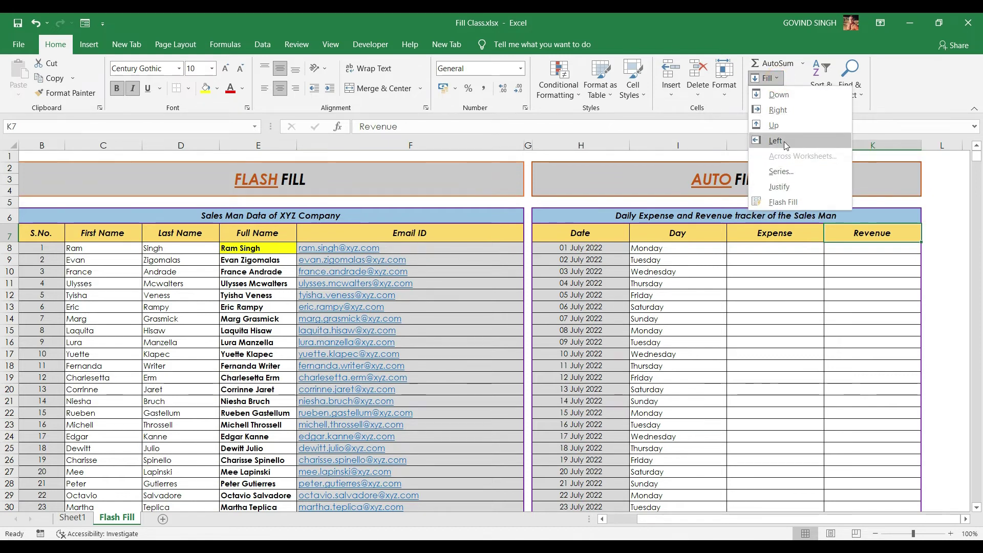
{"action": "left_click", "coordinate": [620, 248]}
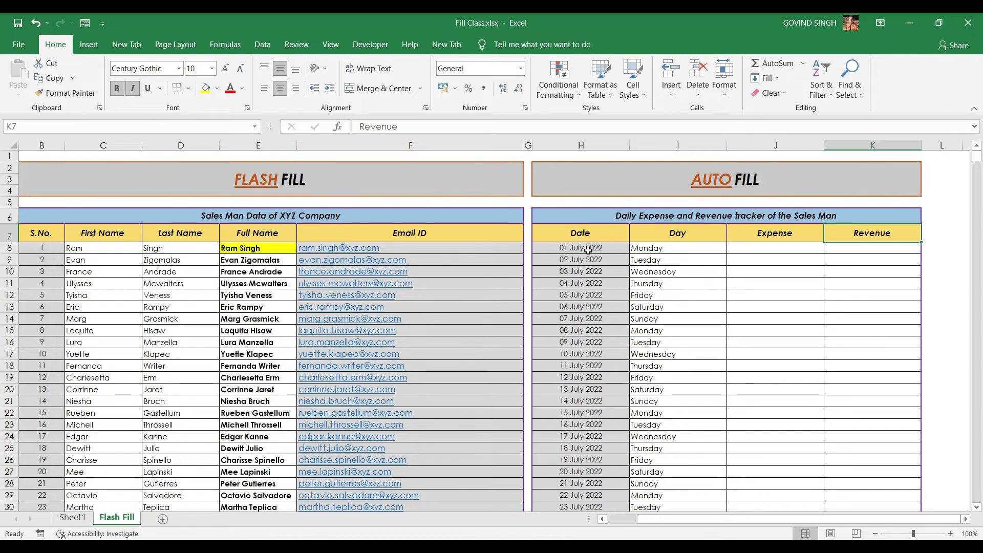
{"action": "left_click_drag", "start_coordinate": [630, 249], "coordinate": [629, 299]}
{"action": "left_click", "coordinate": [752, 280]}
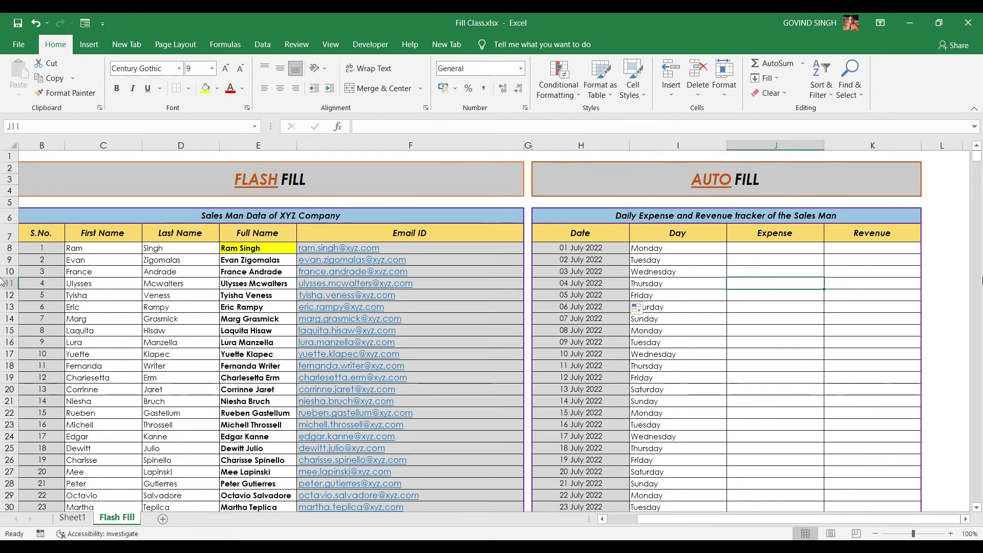
{"action": "left_click", "coordinate": [409, 294]}
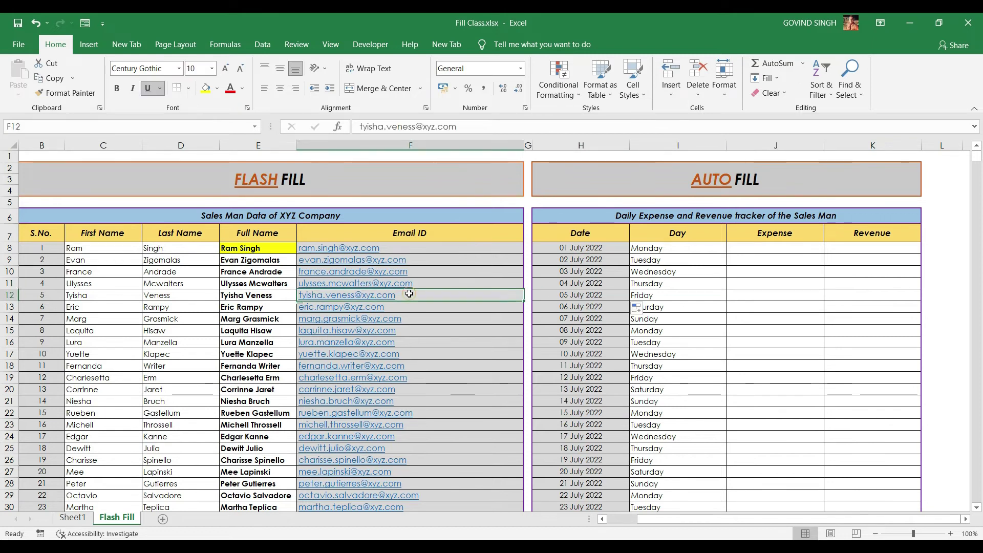
{"action": "left_click", "coordinate": [782, 79]}
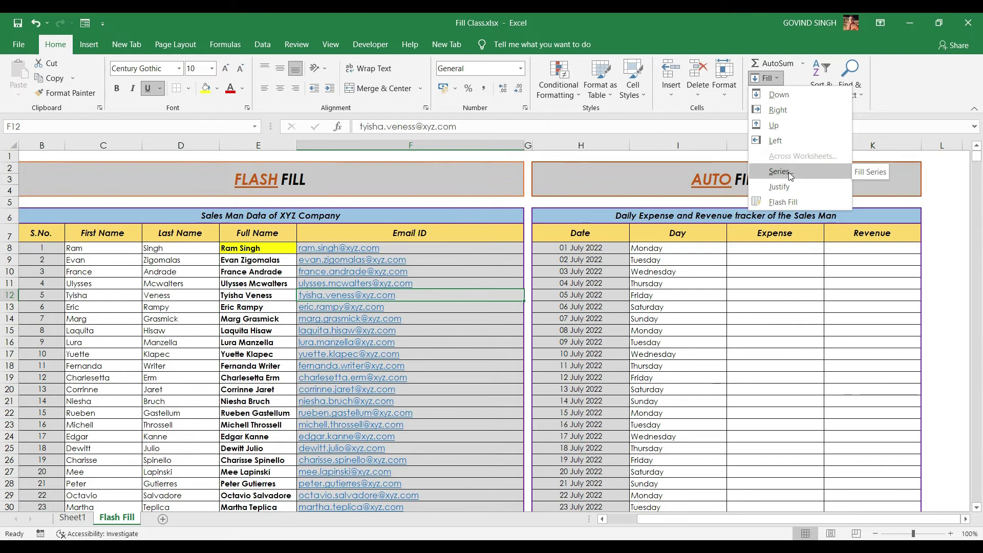
In Fill > Series, try the Date, Linear, Growth, AutoFill and Rows/Columns options, then cancel
{"action": "left_click", "coordinate": [789, 173]}
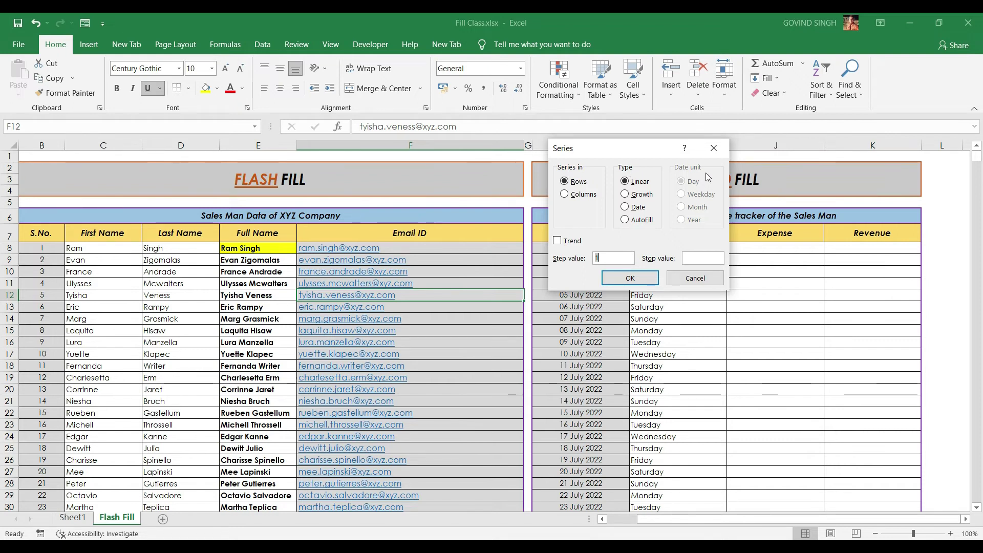
{"action": "left_click", "coordinate": [639, 209]}
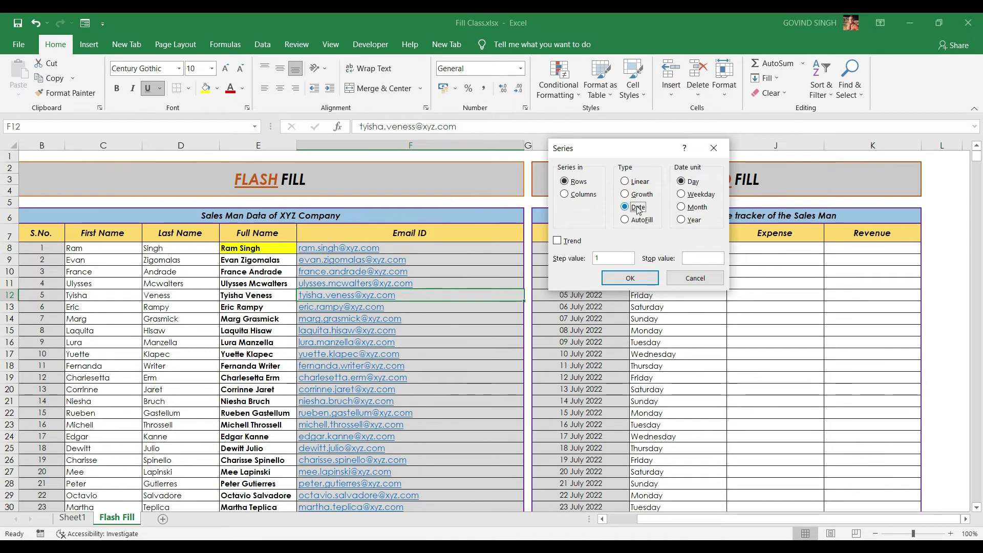
{"action": "left_click", "coordinate": [640, 182]}
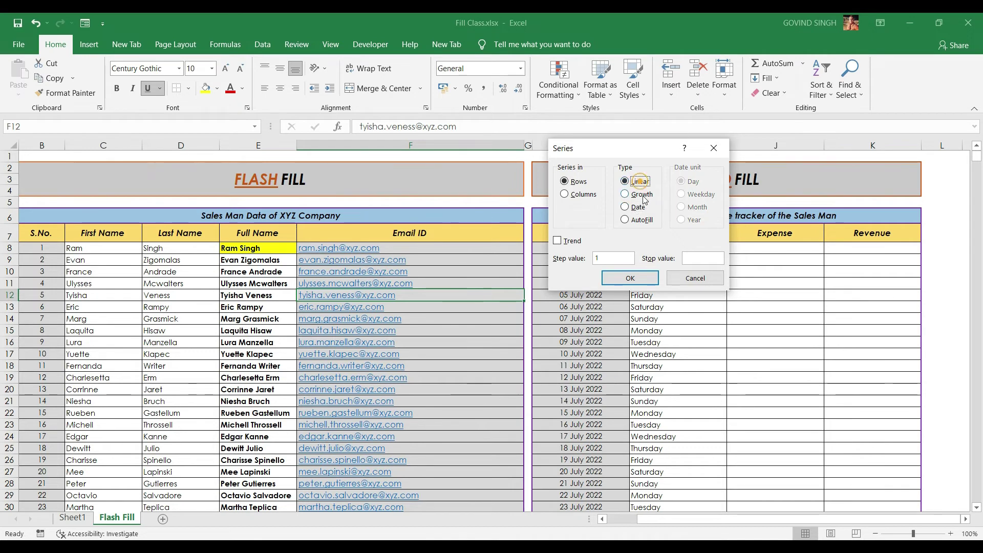
{"action": "left_click", "coordinate": [641, 195]}
{"action": "left_click", "coordinate": [640, 220]}
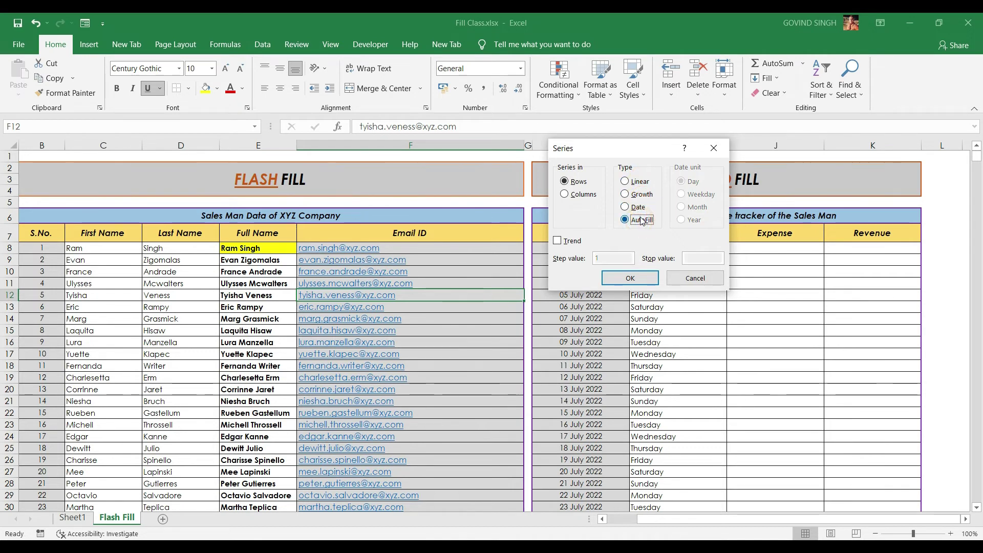
{"action": "left_click", "coordinate": [639, 182]}
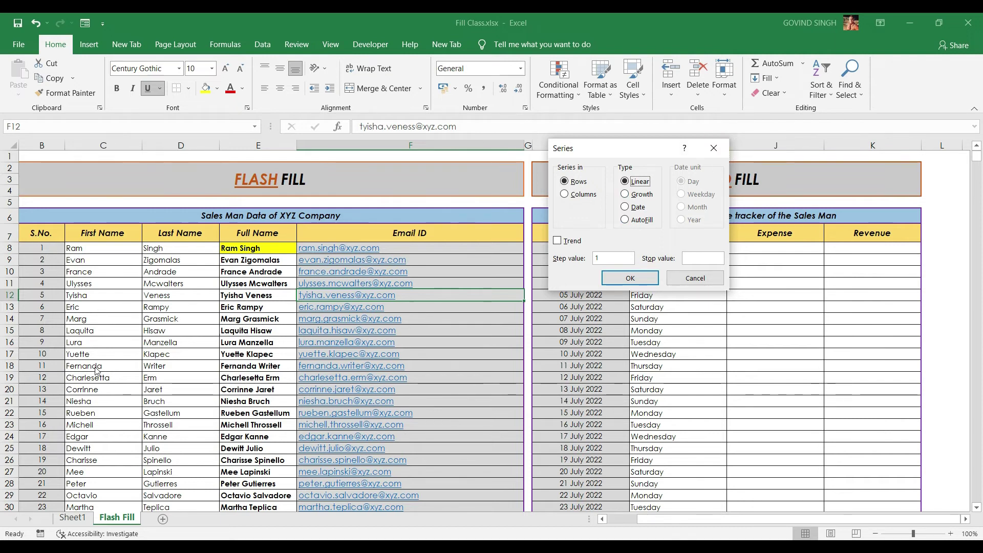
{"action": "left_click", "coordinate": [570, 195]}
{"action": "left_click", "coordinate": [573, 182]}
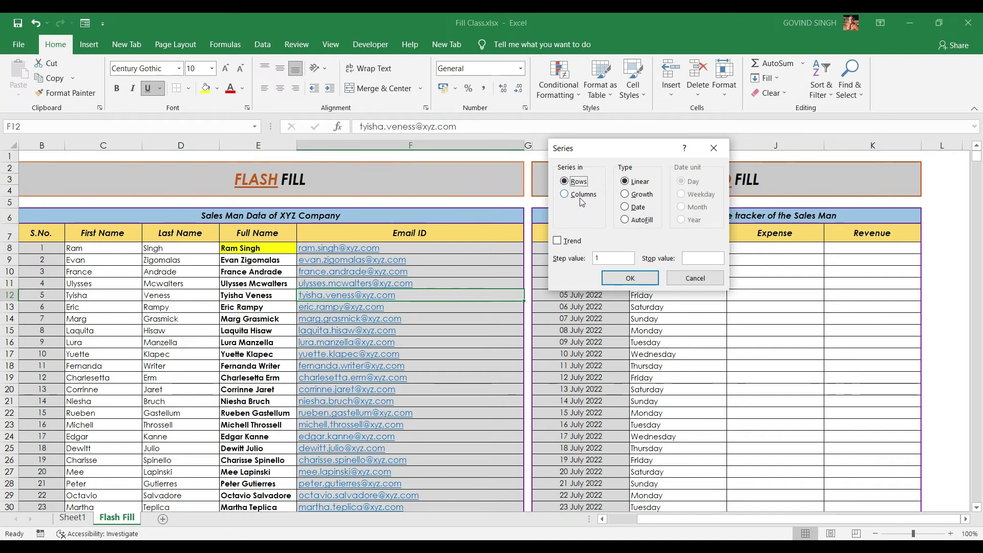
{"action": "left_click", "coordinate": [695, 278]}
Select the S.No. cells from B8 to the last row, cancelling the Series dialog twice
{"action": "left_click", "coordinate": [768, 78]}
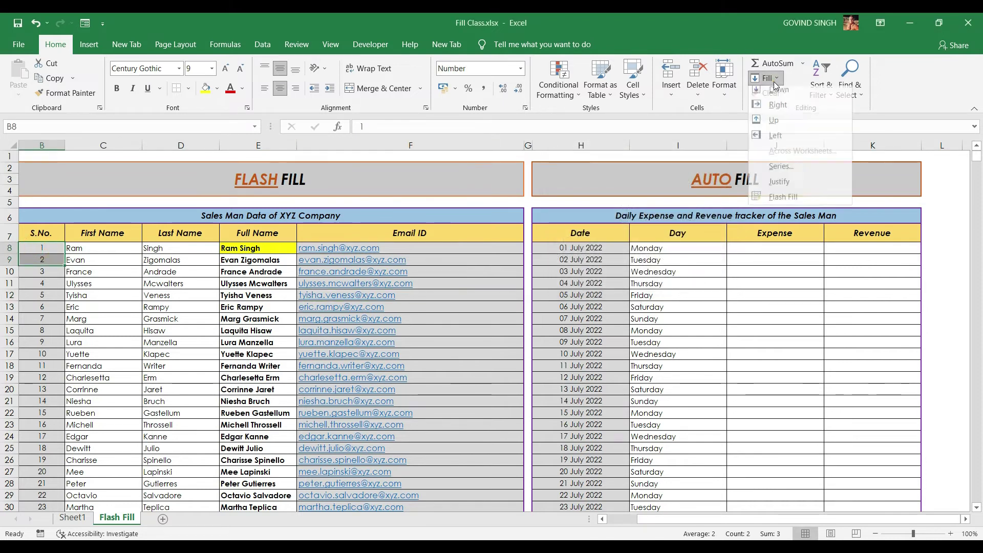
{"action": "left_click", "coordinate": [780, 171]}
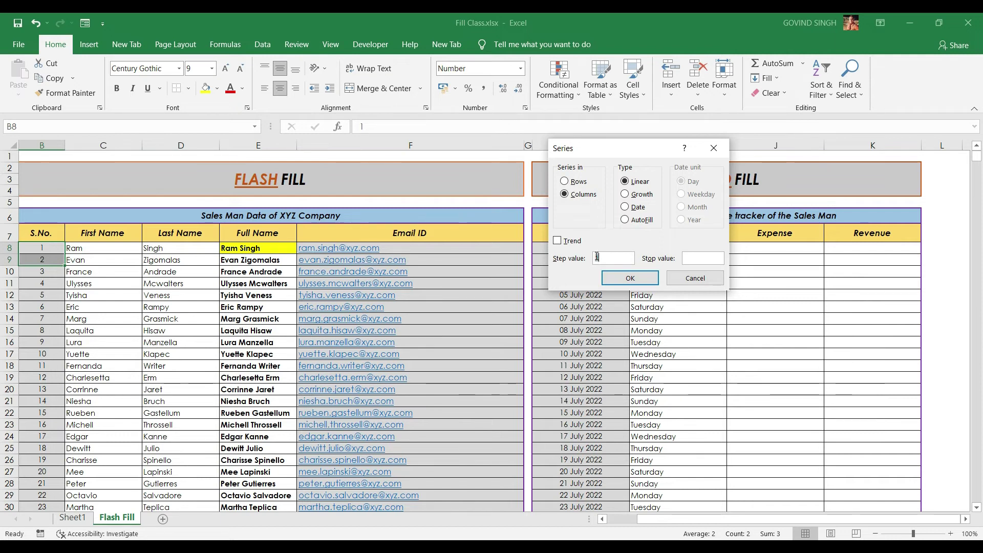
{"action": "left_click", "coordinate": [693, 278]}
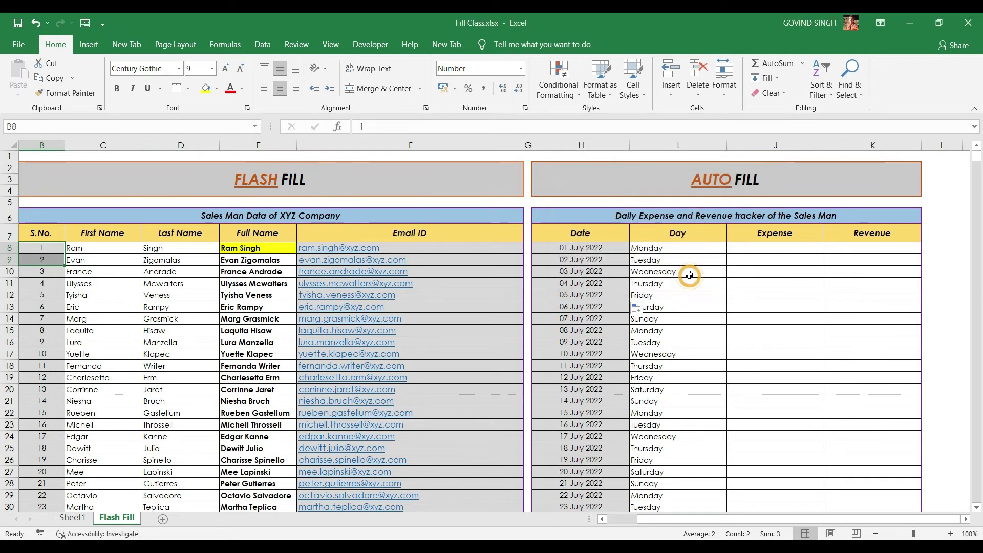
{"action": "left_click", "coordinate": [45, 251]}
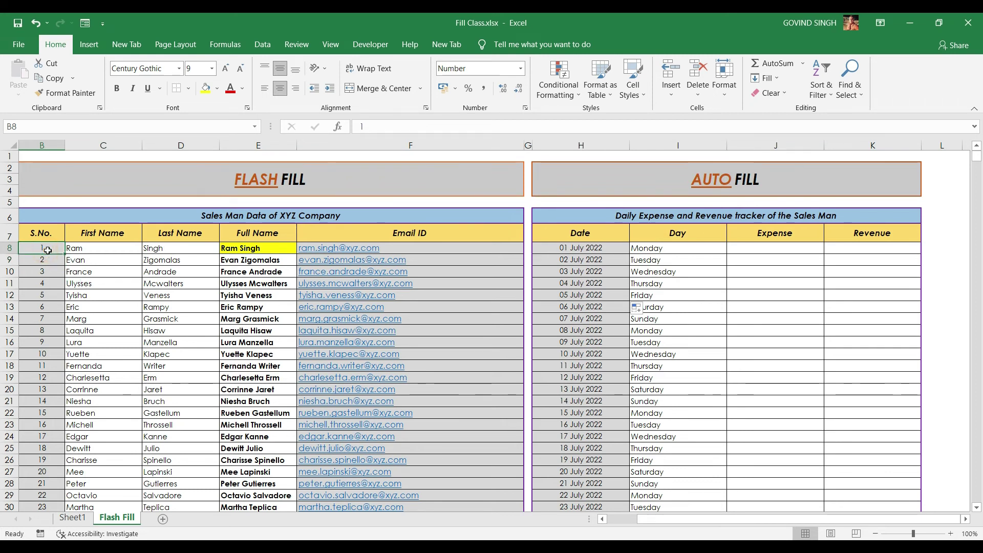
{"action": "key", "text": "ctrl+shift+Down"}
{"action": "key", "text": "alt+h"}
{"action": "key", "text": "f"}
{"action": "key", "text": "i"}
{"action": "key", "text": "s"}
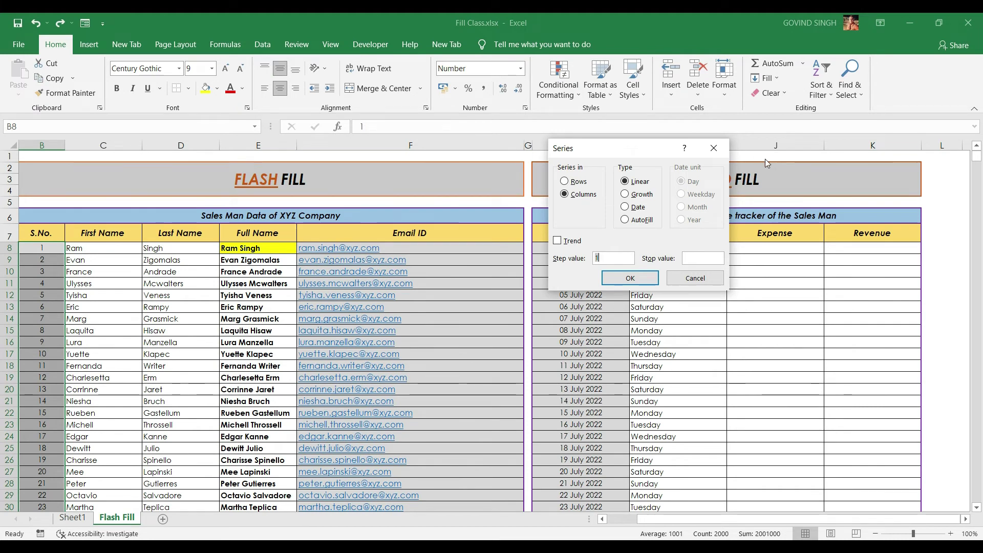
{"action": "left_click", "coordinate": [639, 282]}
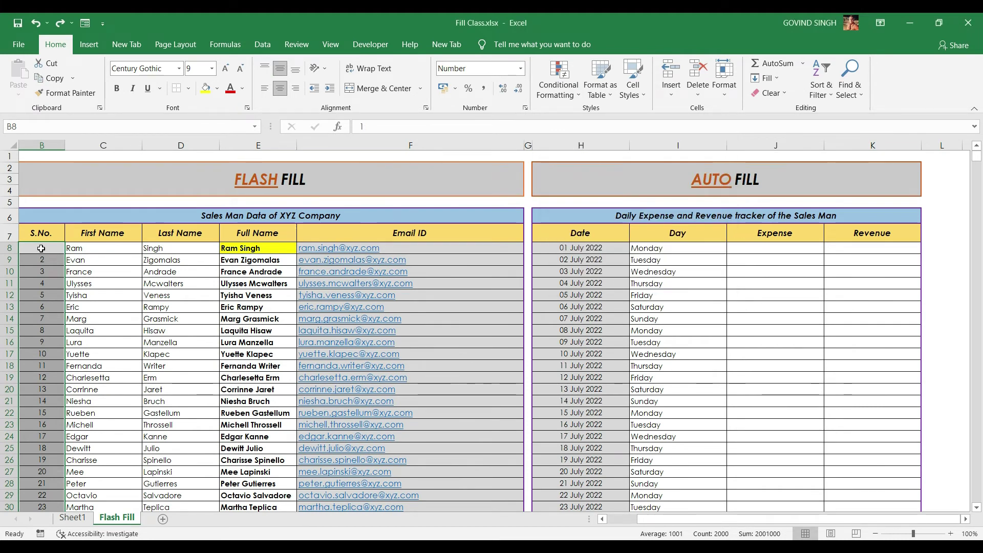
Clear S.No., enter 1 in B8, and fill a step-1 series to the sheet's end
{"action": "key", "text": "Delete"}
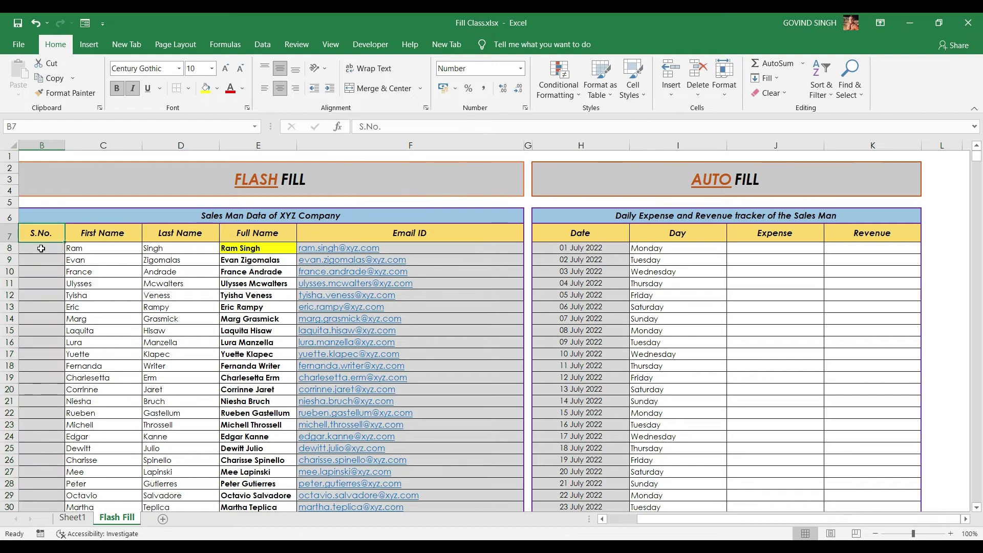
{"action": "type", "text": "1"}
{"action": "key", "text": "Return"}
{"action": "left_click", "coordinate": [41, 249]}
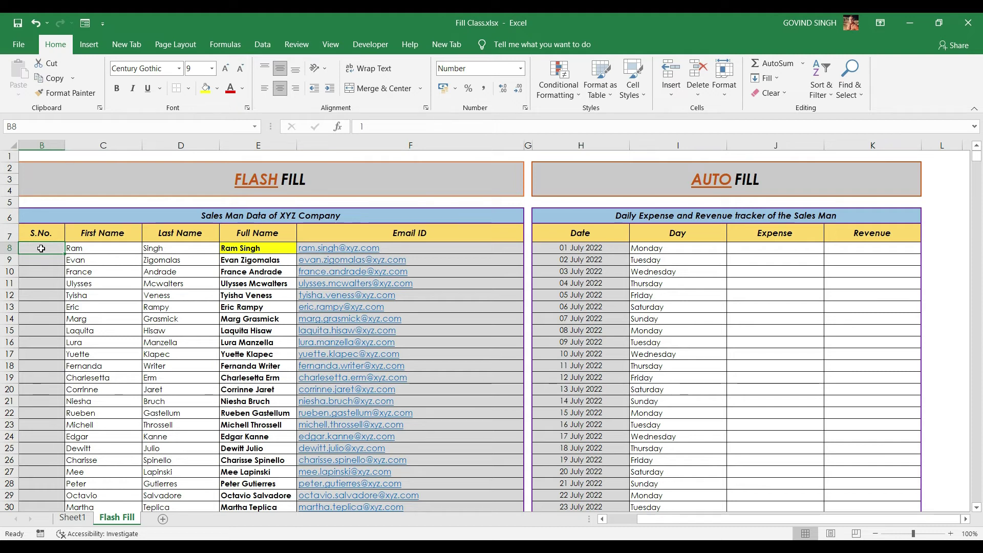
{"action": "key", "text": "ctrl+shift+Down"}
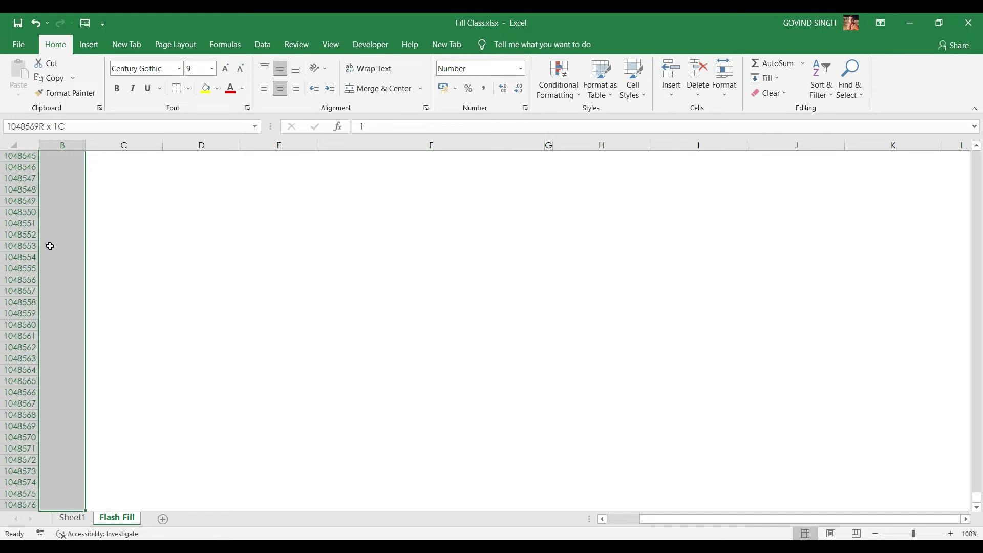
{"action": "left_click", "coordinate": [778, 81]}
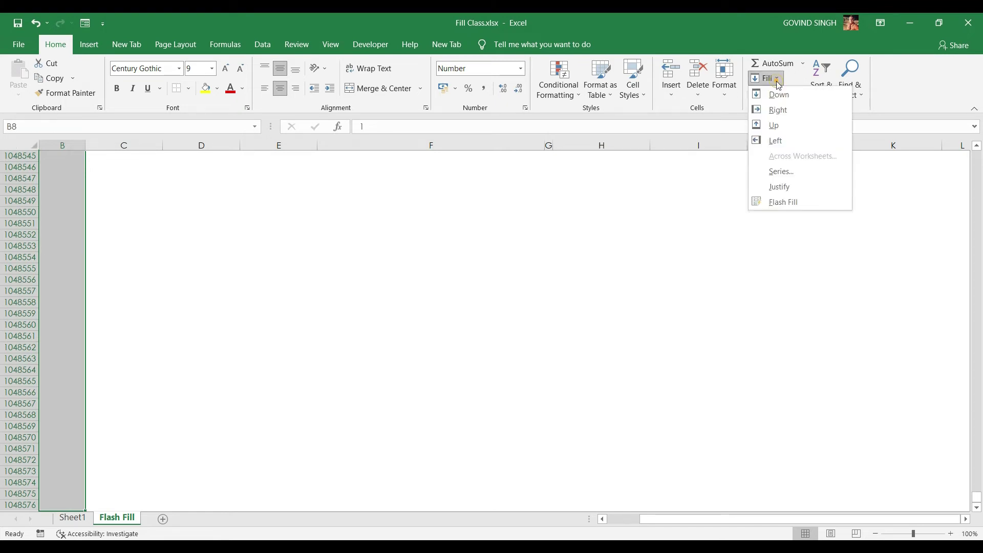
{"action": "left_click", "coordinate": [792, 171]}
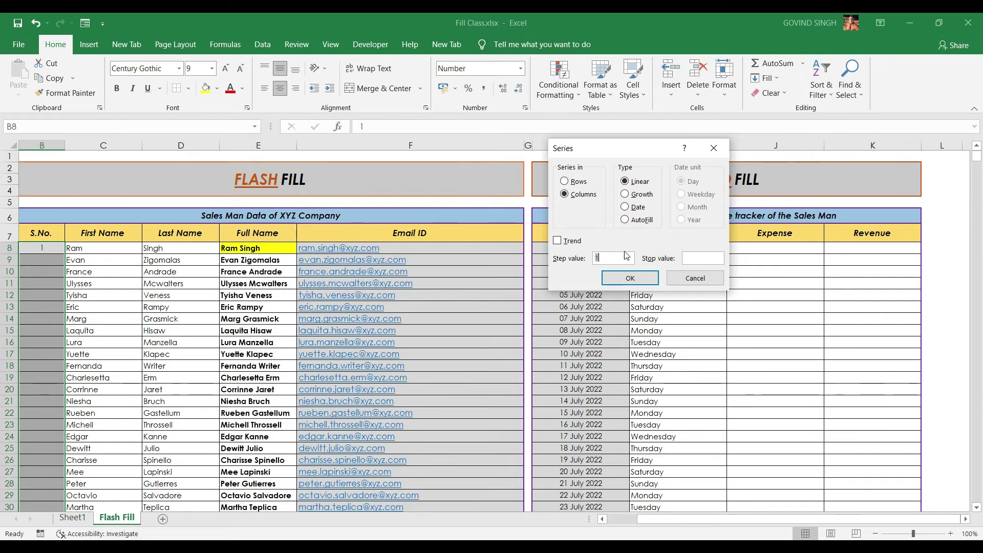
{"action": "left_click", "coordinate": [623, 284]}
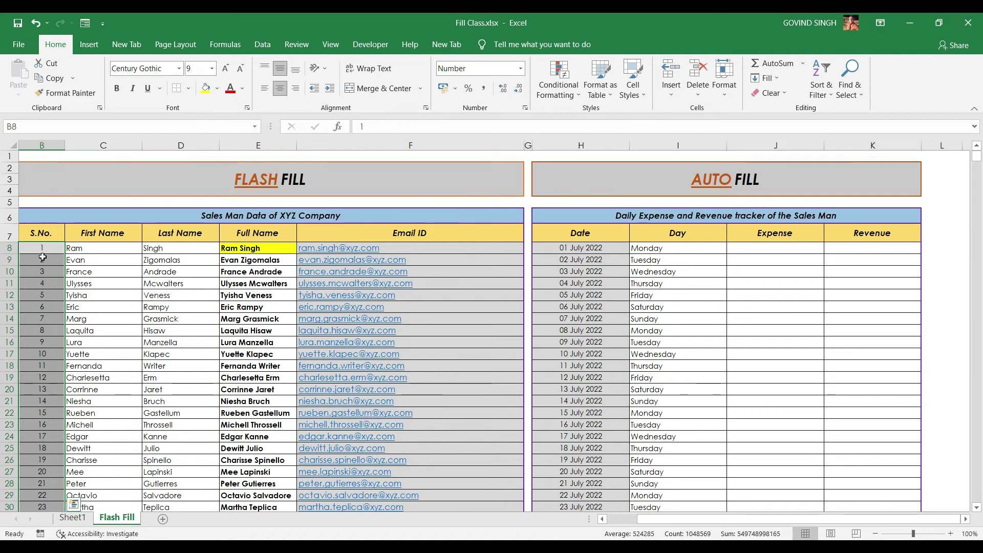
Refill the S.No. column as odd numbers 1, 3, 5… using Step value 2
{"action": "left_click", "coordinate": [765, 78]}
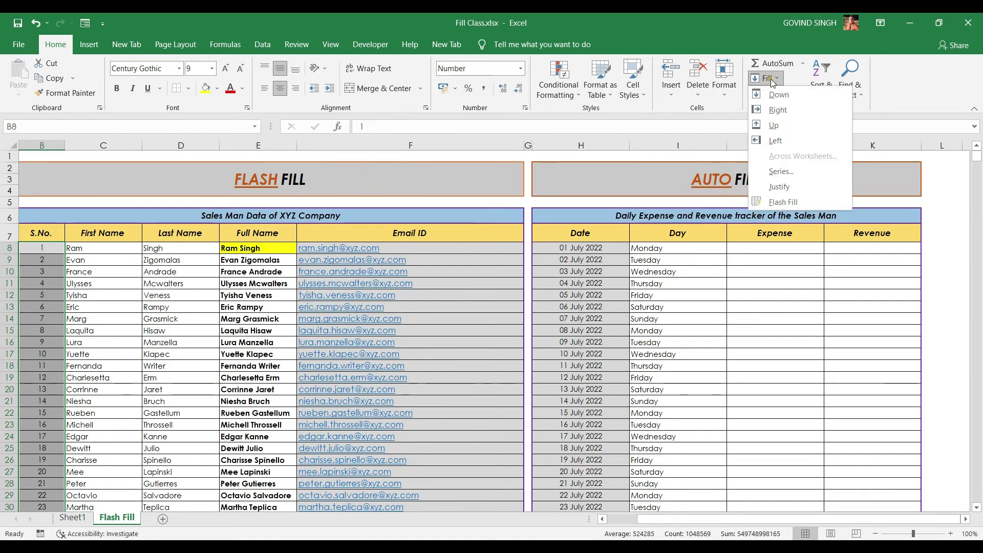
{"action": "left_click", "coordinate": [775, 175]}
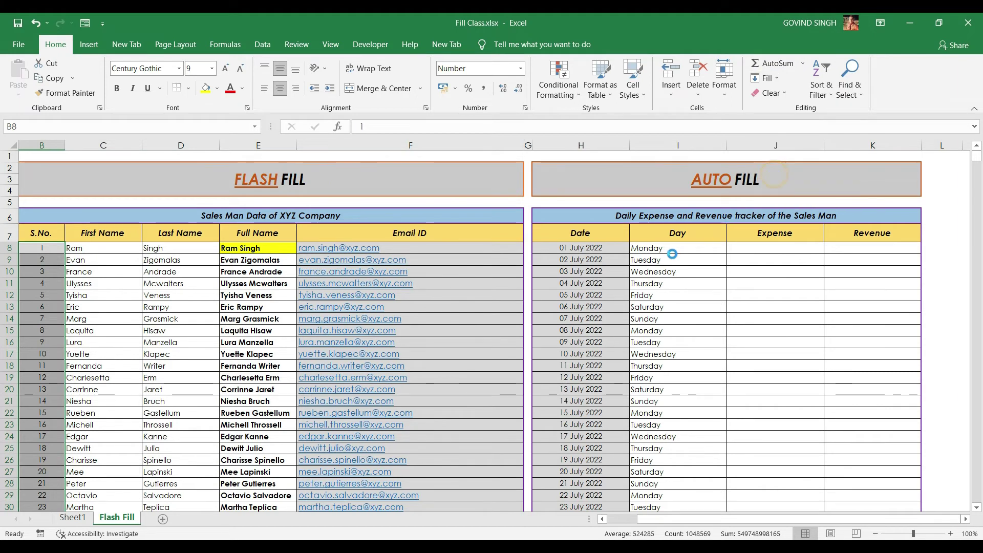
{"action": "type", "text": "2"}
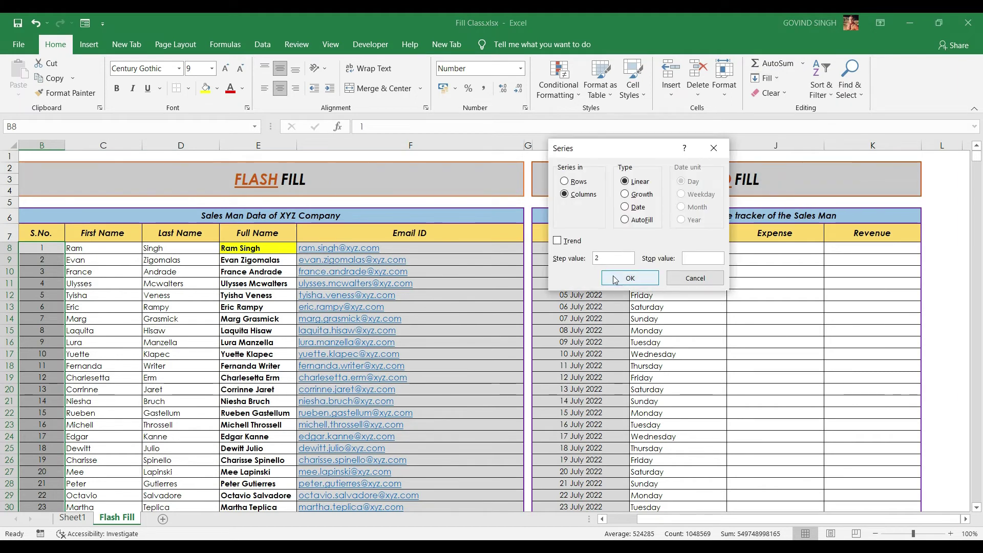
{"action": "left_click", "coordinate": [630, 278]}
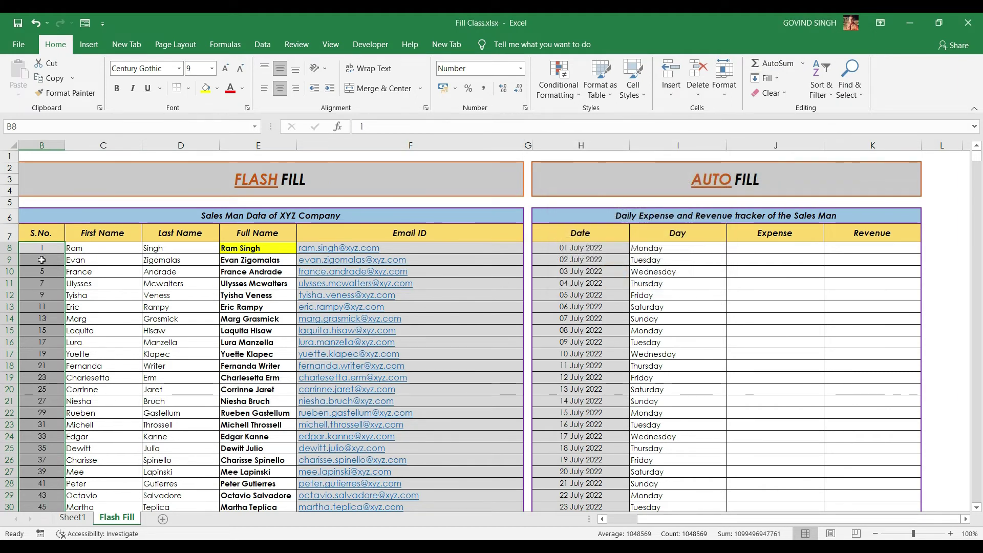
{"action": "left_click", "coordinate": [758, 78]}
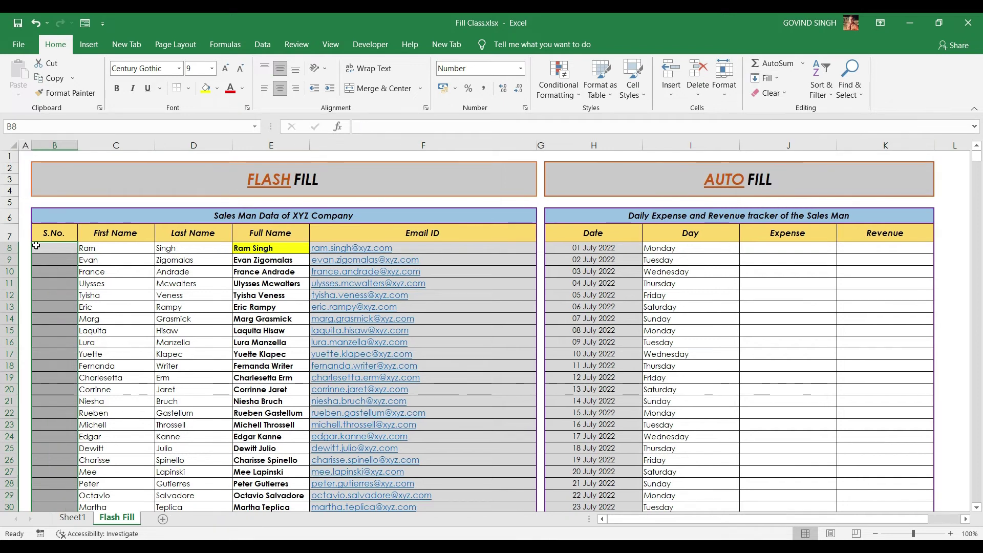
Enter 1 in B8 and fill a Columns series with stop value 1000
{"action": "left_click", "coordinate": [36, 246]}
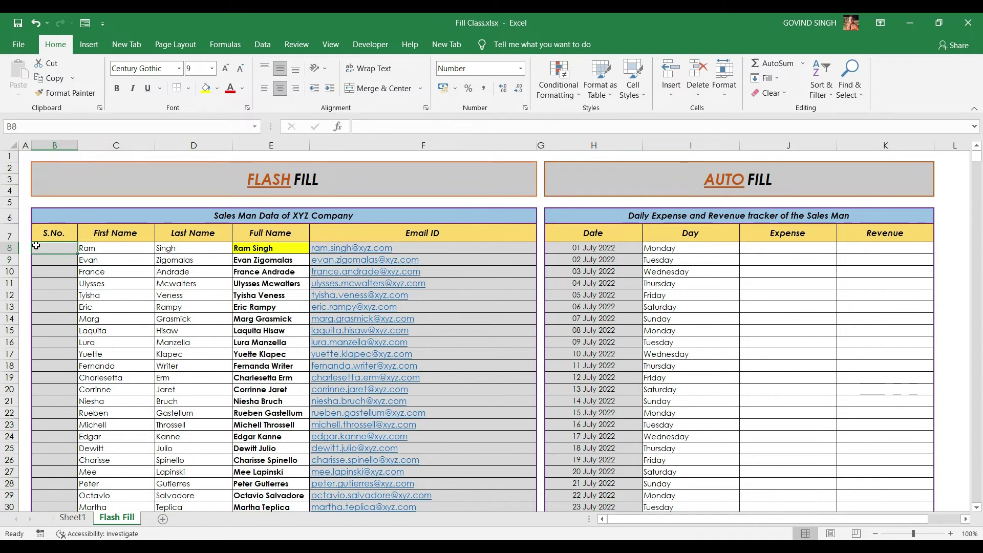
{"action": "type", "text": "1"}
{"action": "key", "text": "Escape"}
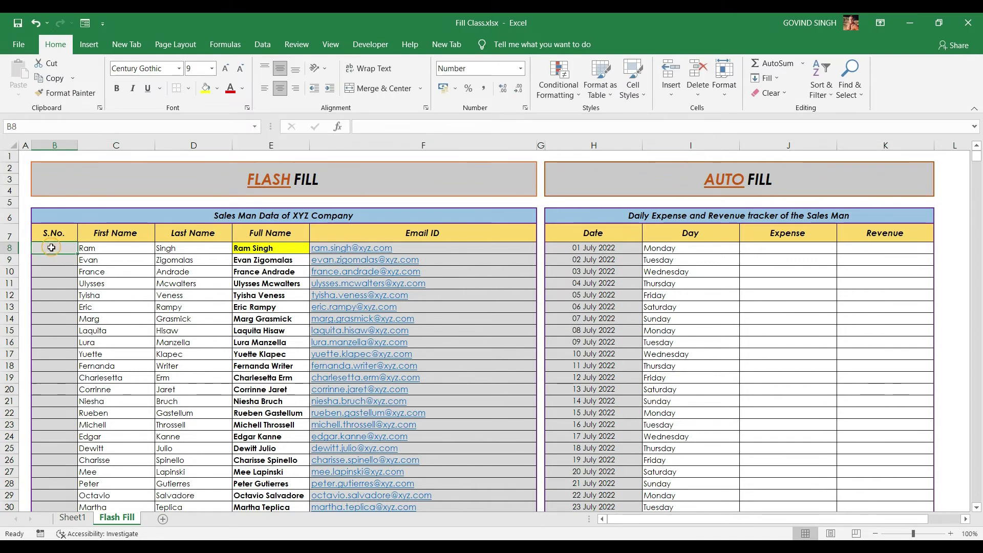
{"action": "type", "text": "1"}
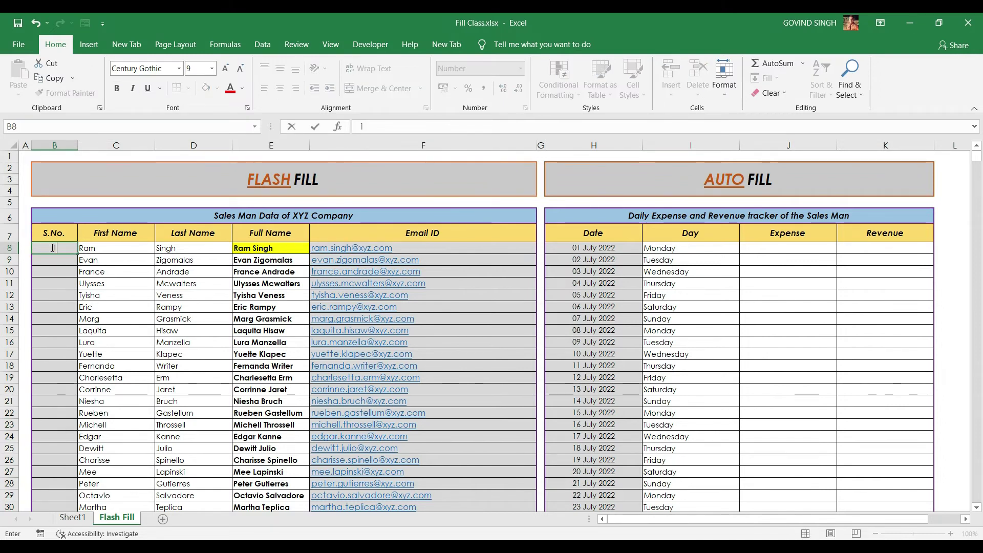
{"action": "key", "text": "ctrl+Return"}
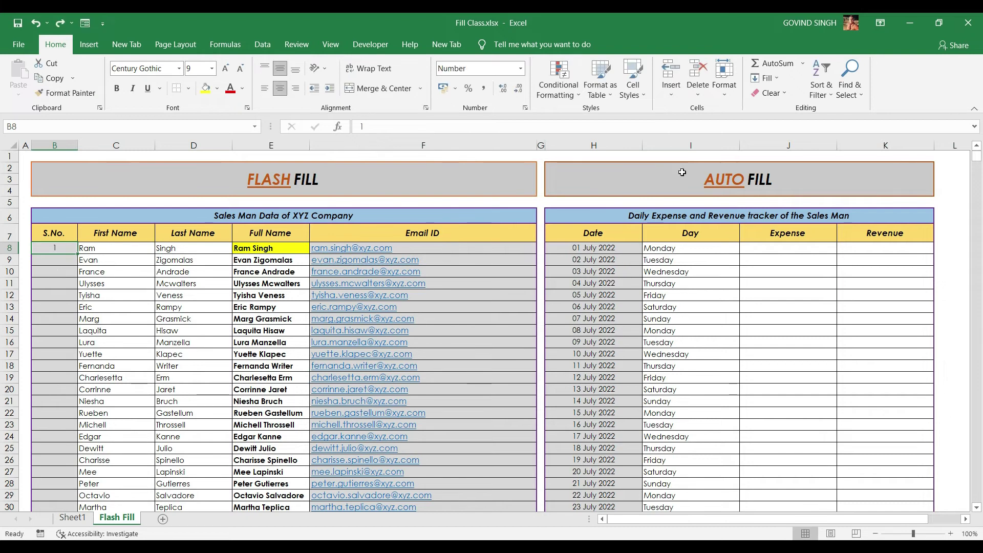
{"action": "left_click", "coordinate": [766, 78]}
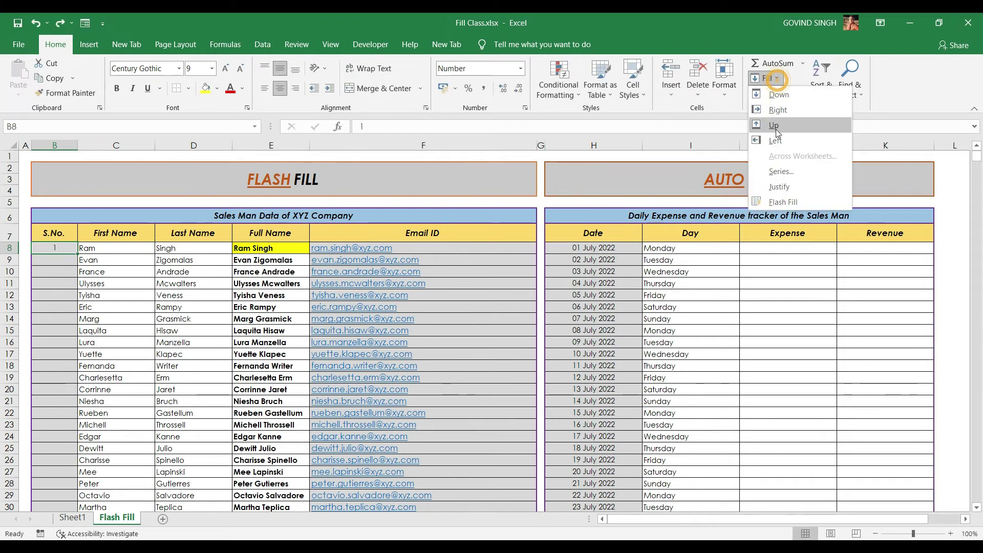
{"action": "left_click", "coordinate": [782, 172]}
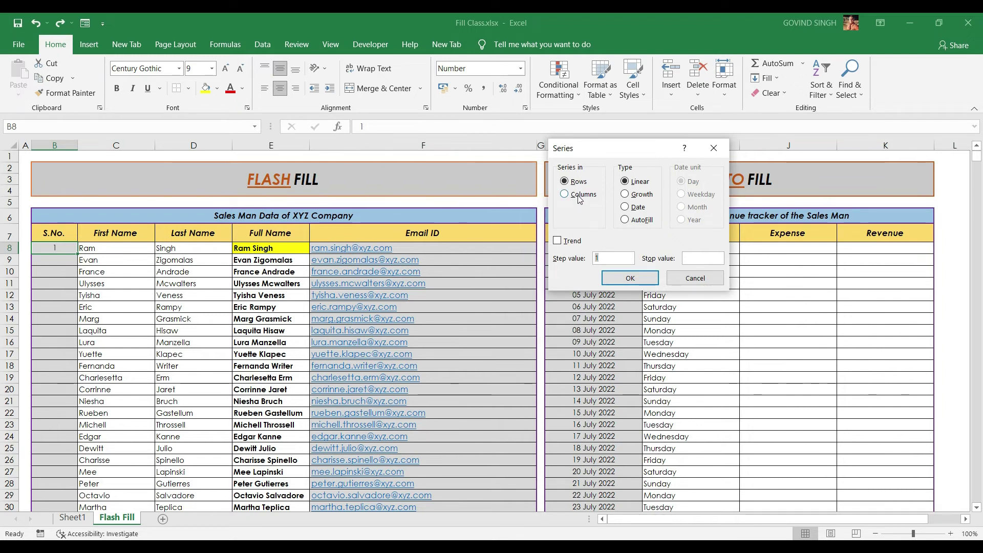
{"action": "left_click", "coordinate": [580, 195]}
{"action": "left_click", "coordinate": [692, 258]}
{"action": "type", "text": "1000"}
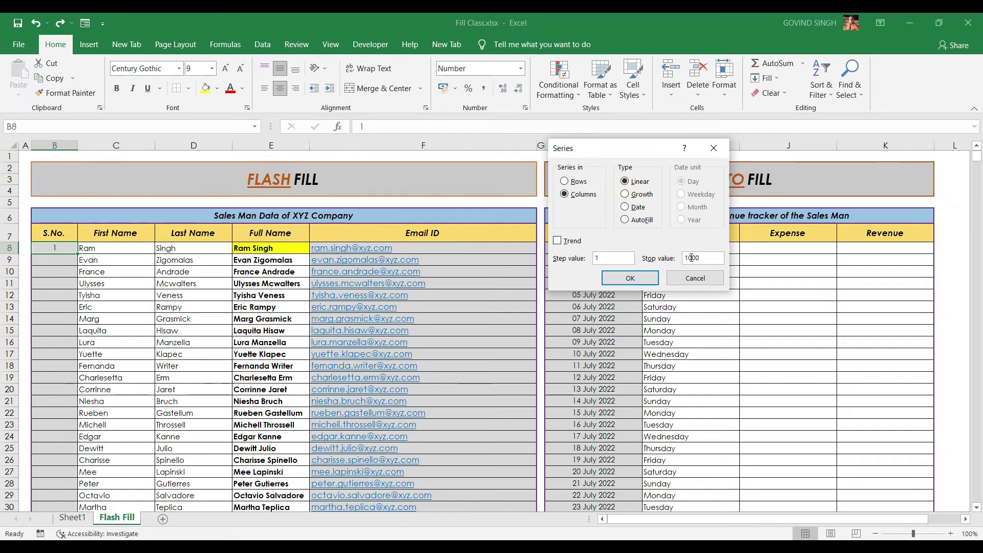
{"action": "left_click", "coordinate": [614, 277]}
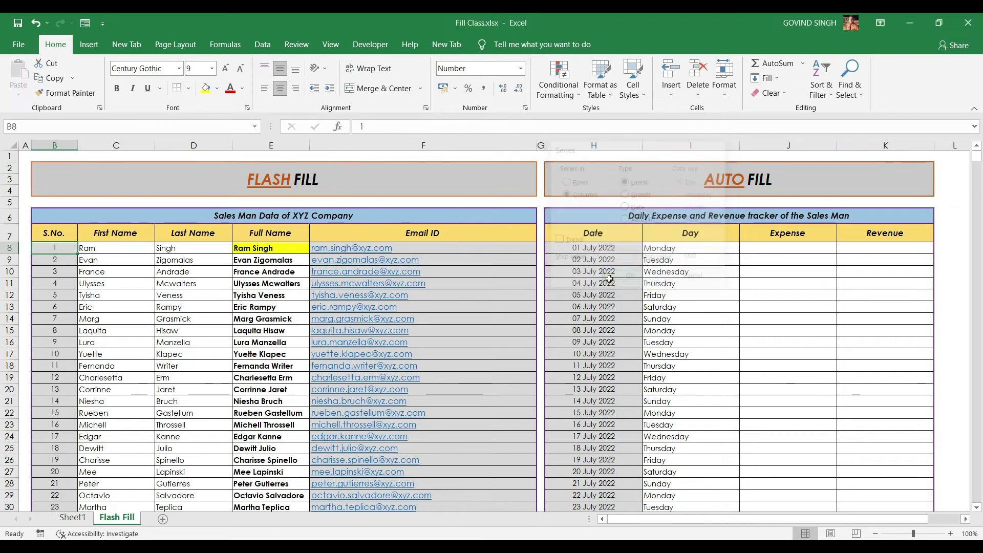
Confirm the series ends at 1000, then delete B9 downward keeping only 1 in B8
{"action": "key", "text": "ctrl+Down"}
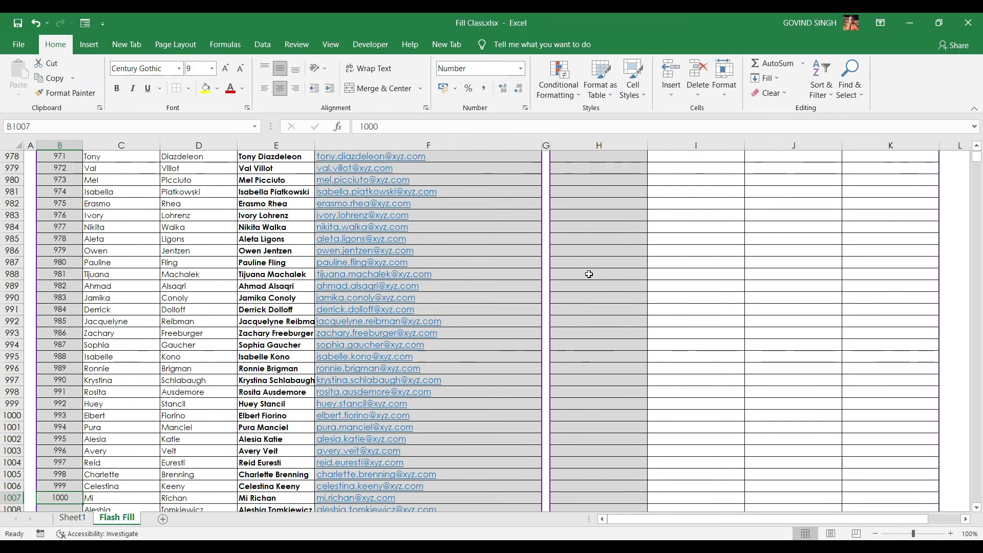
{"action": "key", "text": "ctrl+Up"}
{"action": "key", "text": "Down"}
{"action": "key", "text": "Down"}
{"action": "key", "text": "Down"}
{"action": "key", "text": "ctrl+shift+Down"}
{"action": "key", "text": "Delete"}
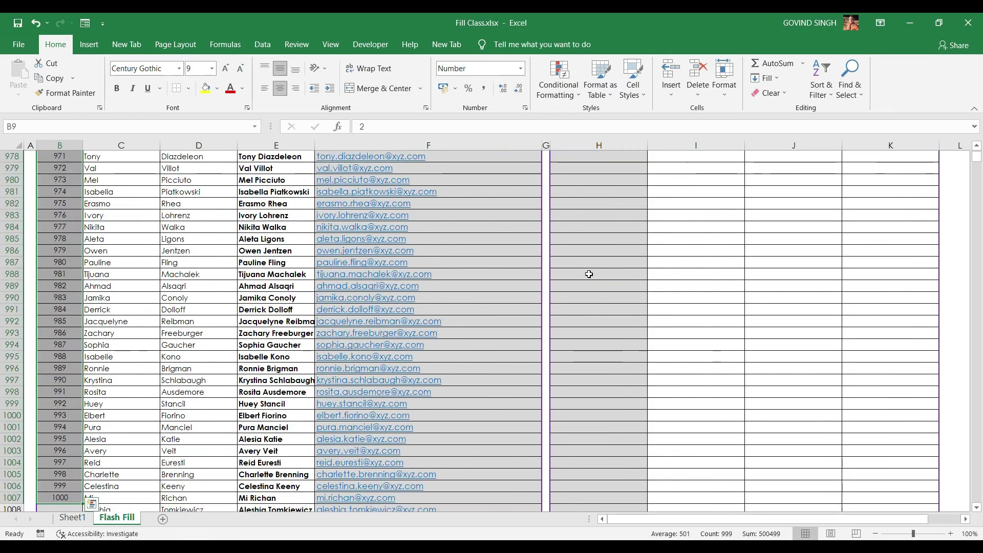
{"action": "key", "text": "ctrl+Up"}
{"action": "left_click", "coordinate": [767, 79]}
Fill a Columns series with Step value 2 and Stop value 1000, checking it ends at 999
{"action": "left_click", "coordinate": [781, 168]}
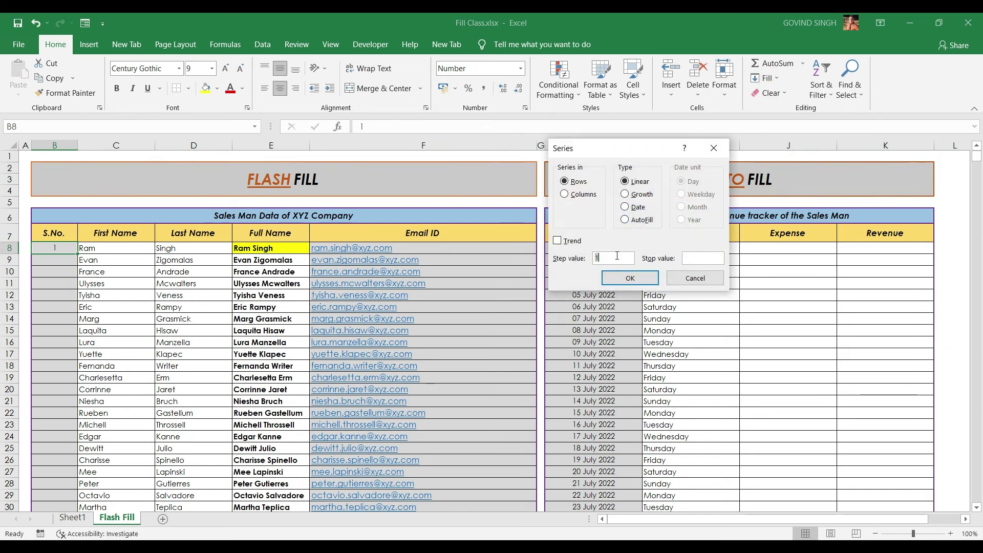
{"action": "left_click", "coordinate": [564, 195]}
{"action": "left_click", "coordinate": [617, 257]}
{"action": "type", "text": "2"}
{"action": "type", "text": "1000"}
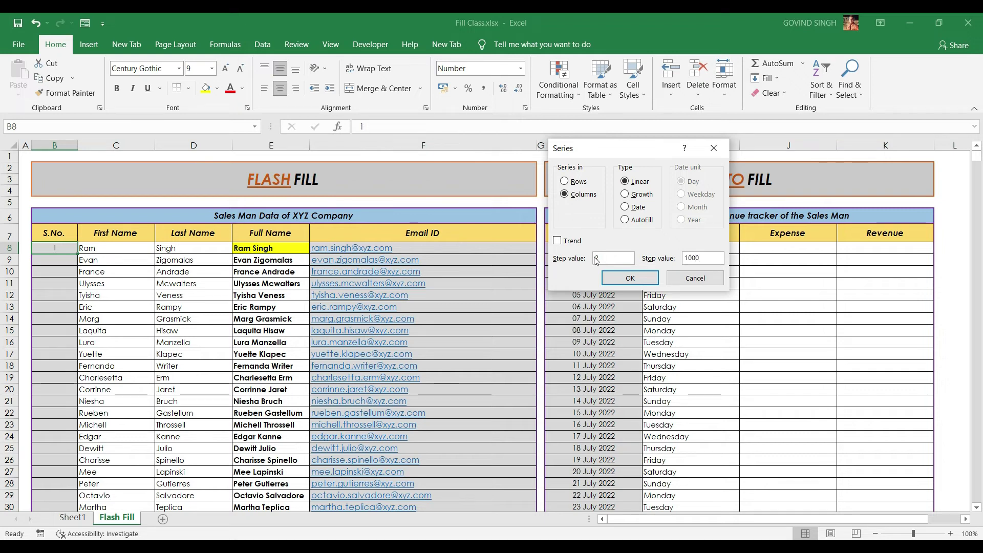
{"action": "left_click", "coordinate": [627, 277]}
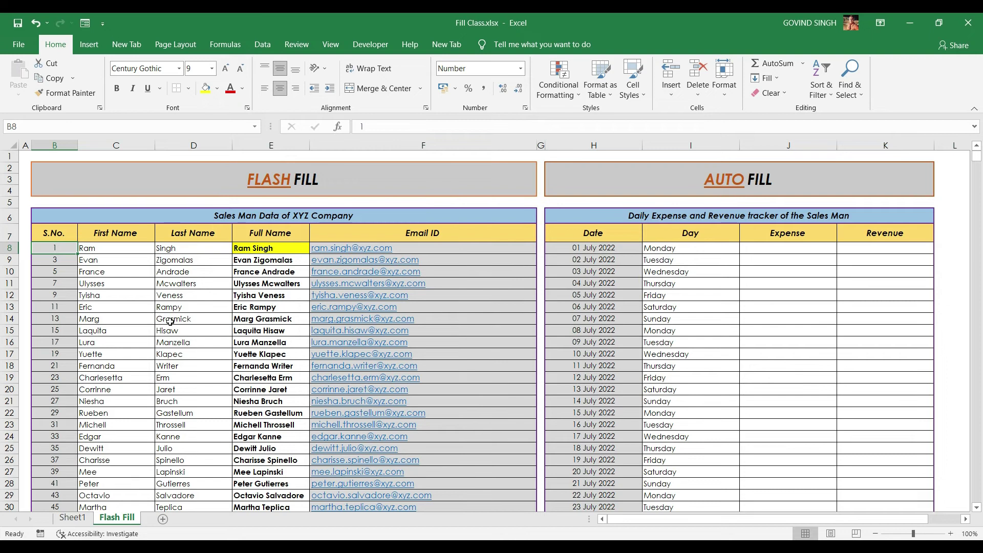
{"action": "key", "text": "ctrl+Down"}
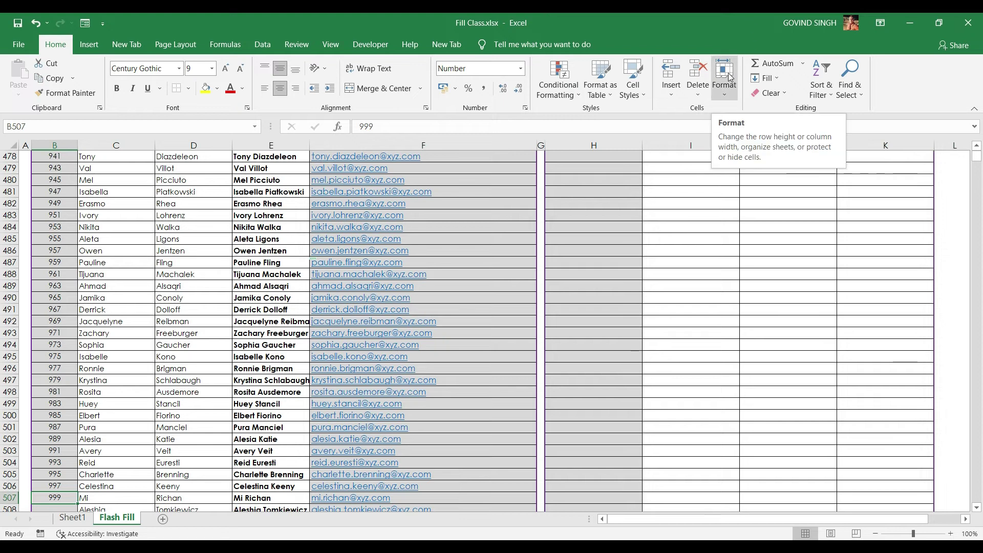
Reopen the Series dialog and dismiss it without applying
{"action": "left_click", "coordinate": [766, 78]}
{"action": "left_click", "coordinate": [775, 170]}
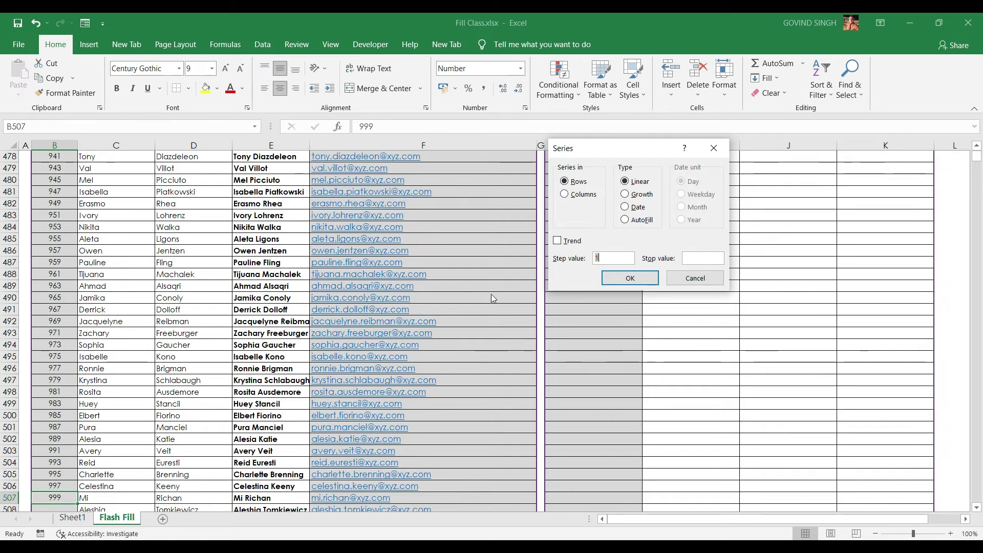
{"action": "key", "text": "Escape"}
Fill B8 to the sheet's last row with a step-1 growth series, giving 1 everywhere
{"action": "left_click", "coordinate": [65, 347]}
{"action": "key", "text": "ctrl+Up"}
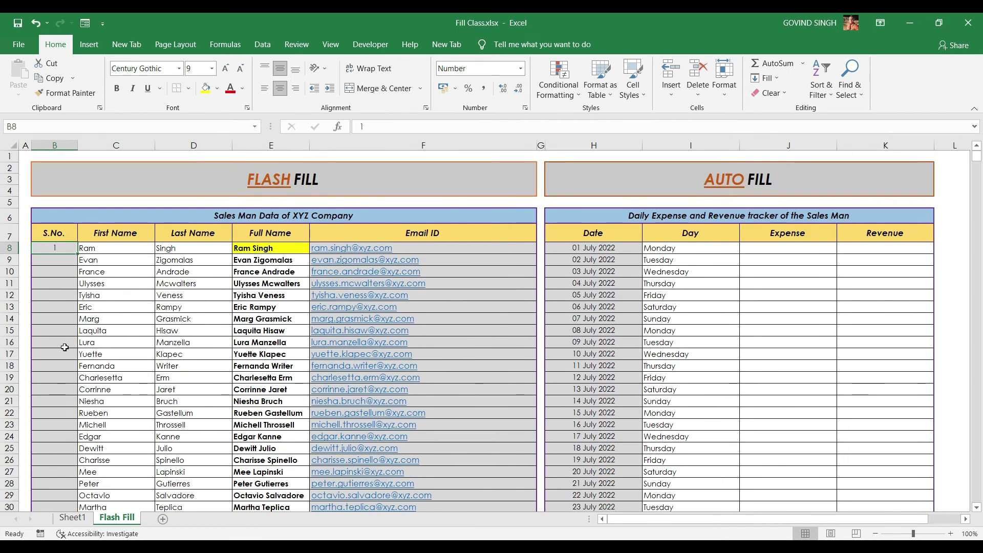
{"action": "key", "text": "ctrl+shift+Down"}
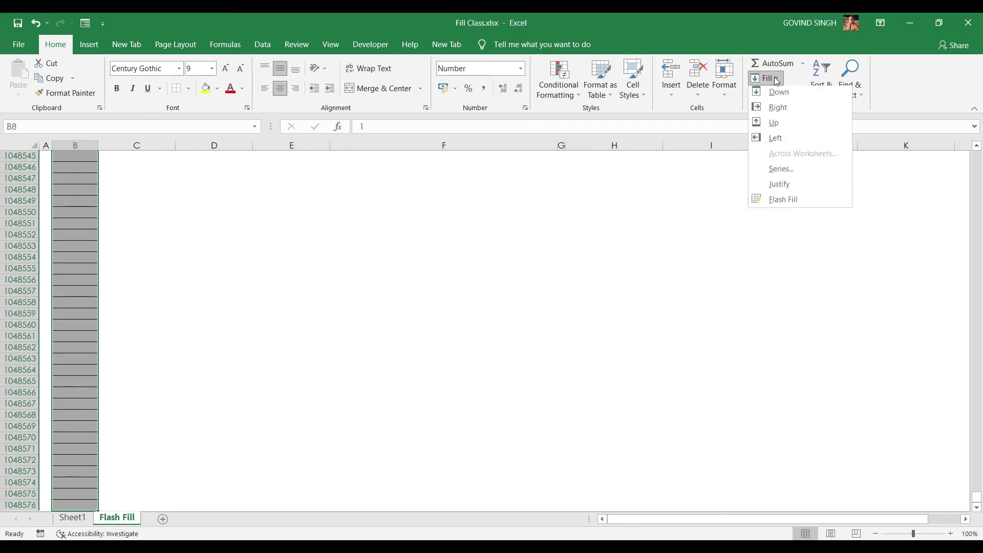
{"action": "left_click", "coordinate": [813, 172]}
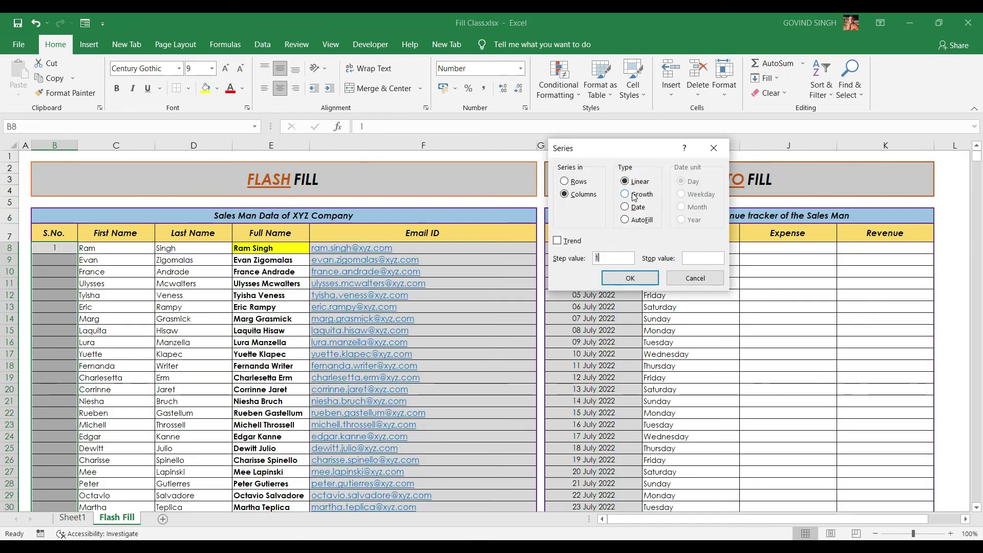
{"action": "left_click", "coordinate": [626, 194]}
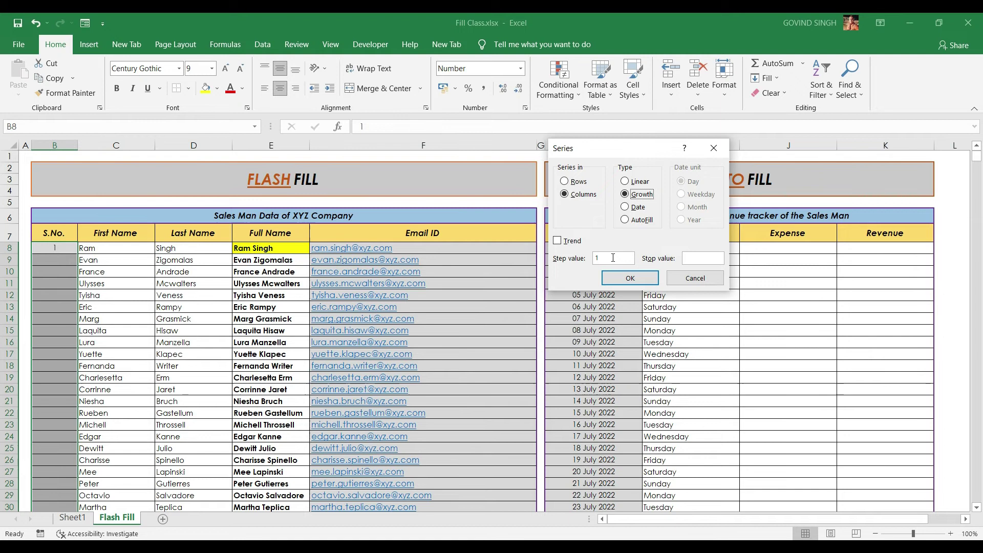
{"action": "left_click", "coordinate": [630, 278]}
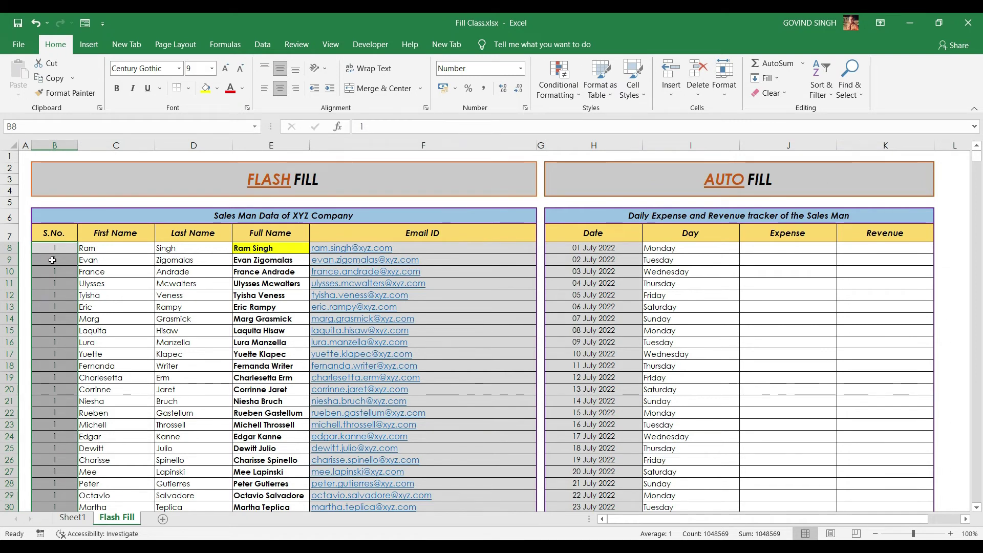
Refill the S.No. column as a Growth series with step value 2 (1, 2, 4, 8…)
{"action": "left_click", "coordinate": [770, 79]}
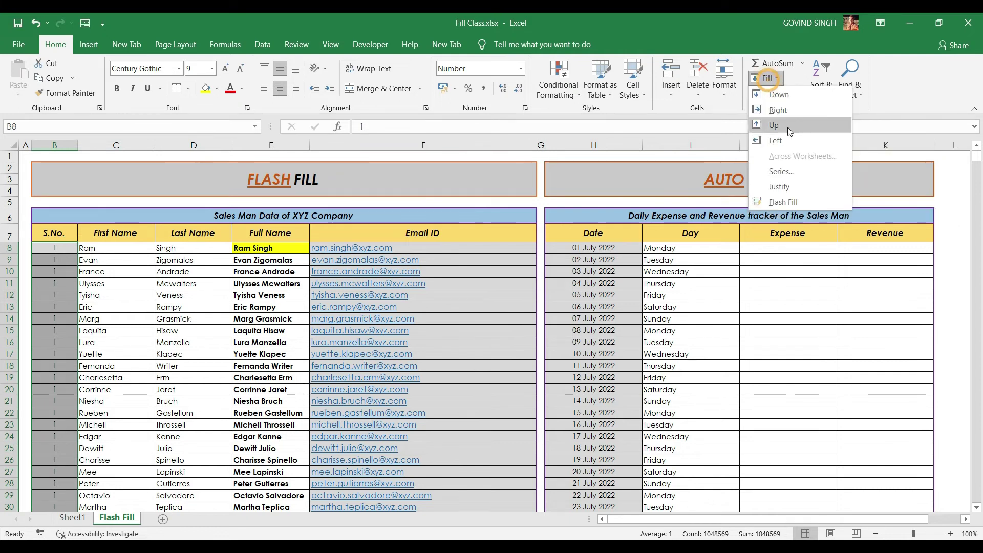
{"action": "left_click", "coordinate": [773, 172]}
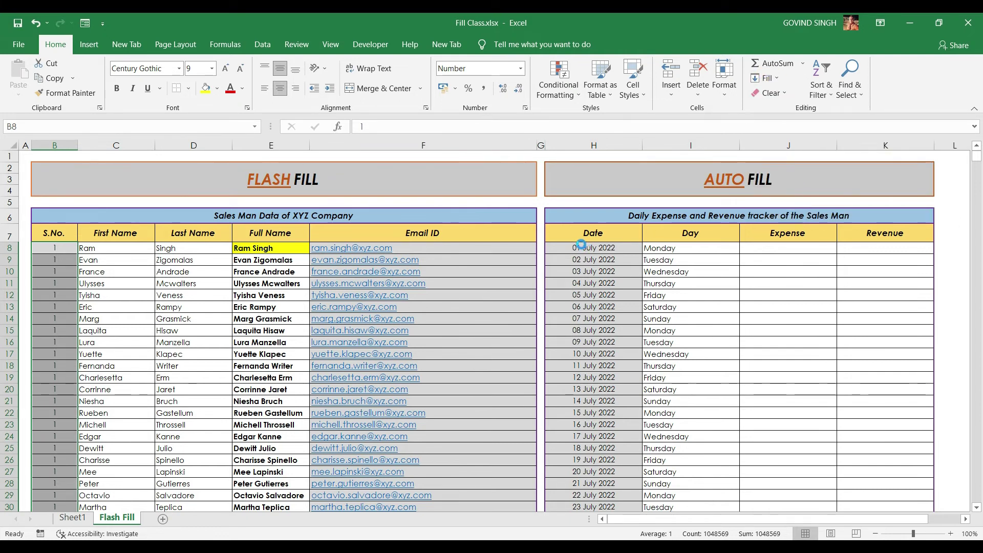
{"action": "left_click", "coordinate": [774, 81]}
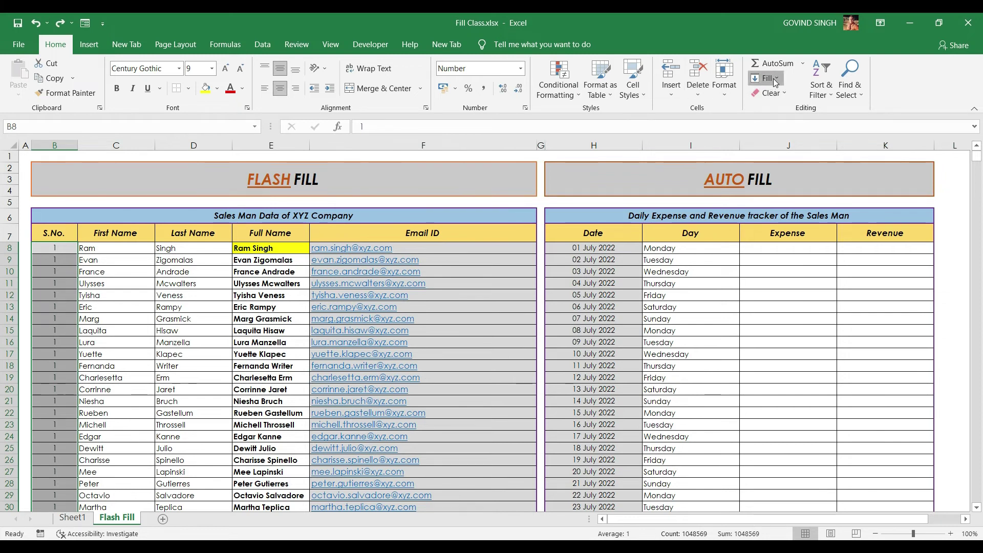
{"action": "left_click", "coordinate": [790, 175]}
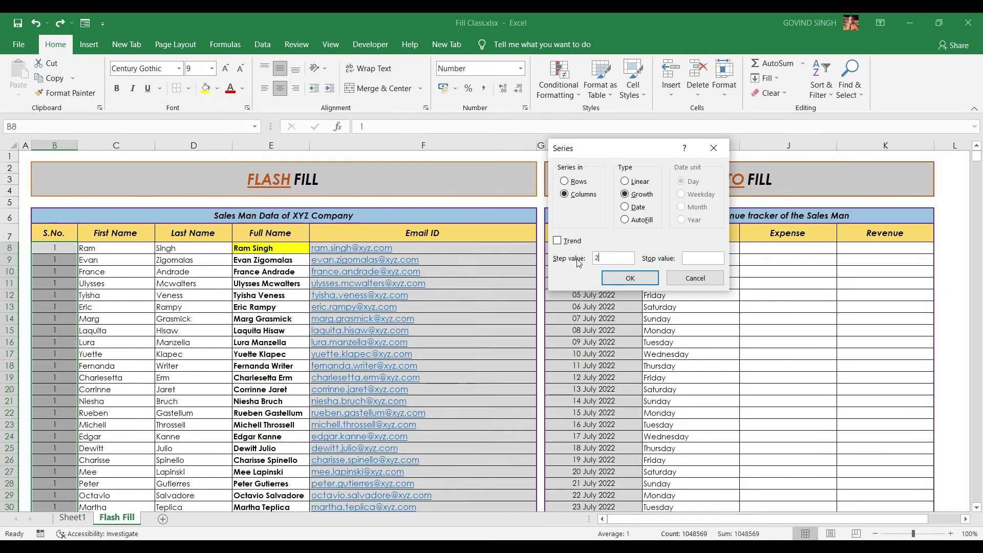
{"action": "left_click", "coordinate": [630, 278]}
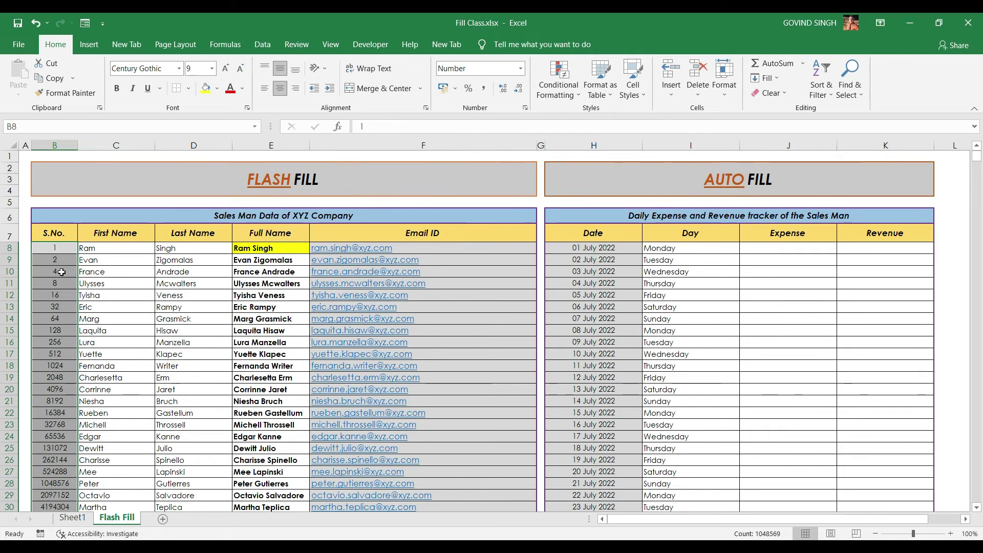
Check the doubled values in cells B10 through B13, then return to B8
{"action": "left_click", "coordinate": [61, 271]}
{"action": "left_click", "coordinate": [65, 284]}
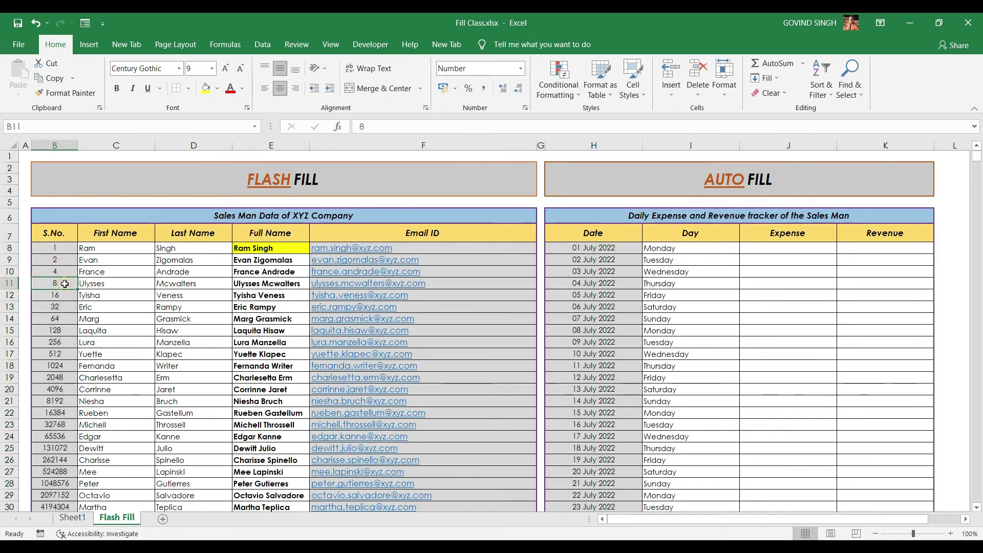
{"action": "left_click", "coordinate": [66, 297]}
{"action": "left_click", "coordinate": [67, 306]}
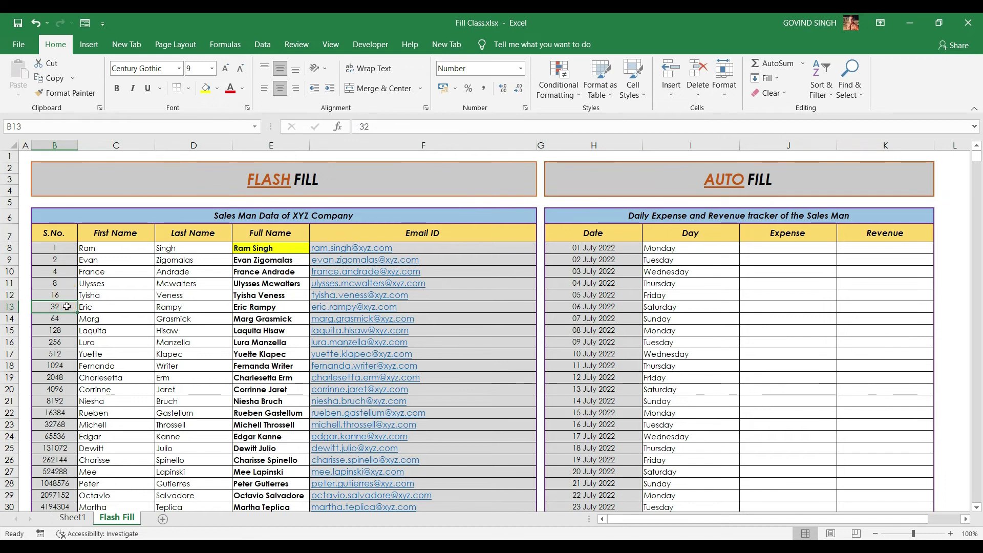
{"action": "left_click", "coordinate": [66, 248]}
Clear the S.No. values, enter 2 in B8, and select down to the last row
{"action": "key", "text": "ctrl+shift+Down"}
{"action": "key", "text": "Delete"}
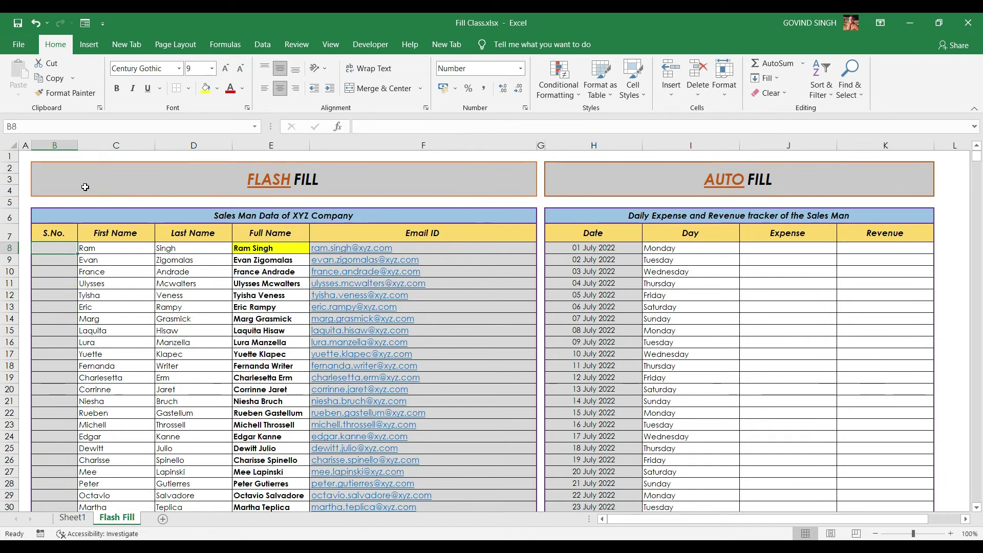
{"action": "type", "text": "2"}
{"action": "key", "text": "ctrl+Return"}
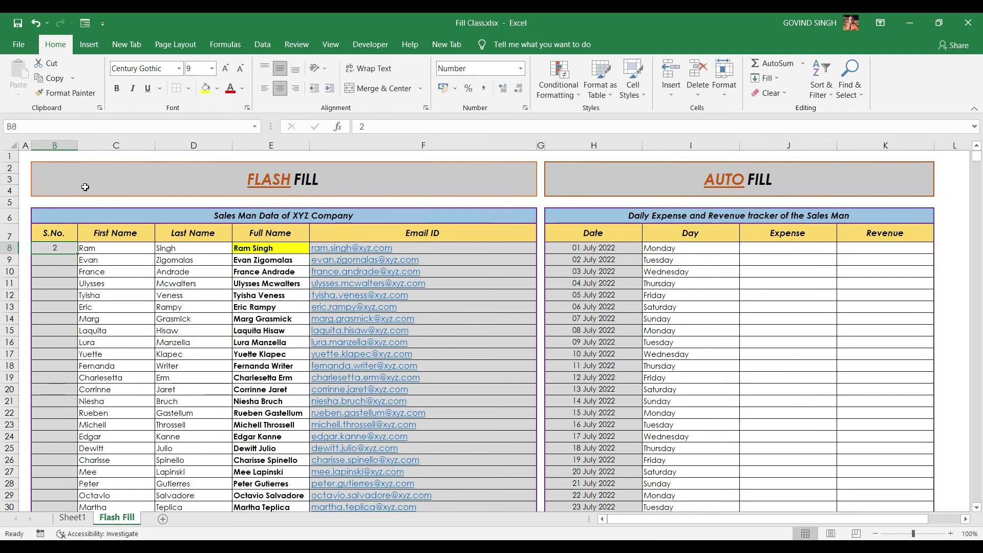
{"action": "key", "text": "ctrl+shift+Down"}
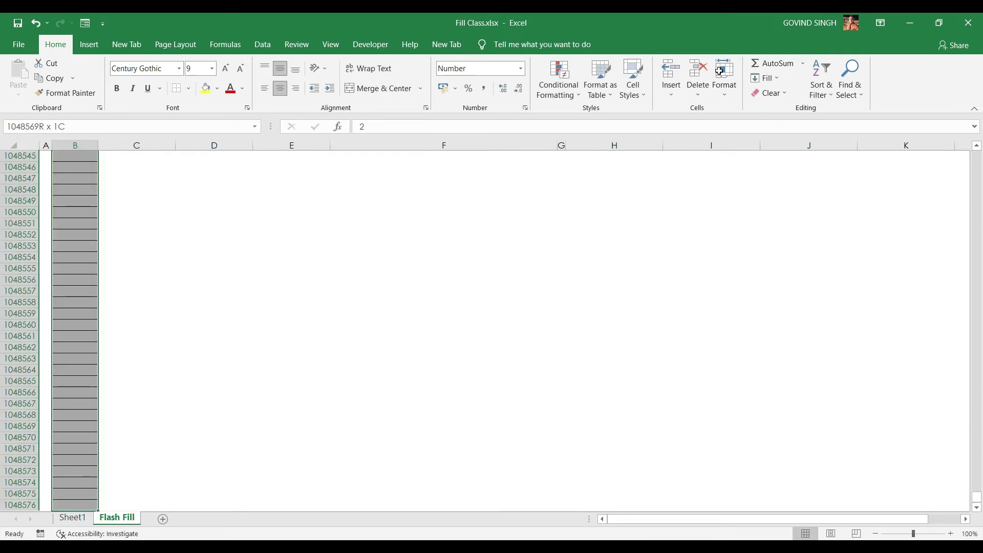
Apply a Growth series with step value 4 (2, 8, 32…) and check B9 and B10
{"action": "key", "text": "alt+h"}
{"action": "key", "text": "f"}
{"action": "key", "text": "i"}
{"action": "key", "text": "s"}
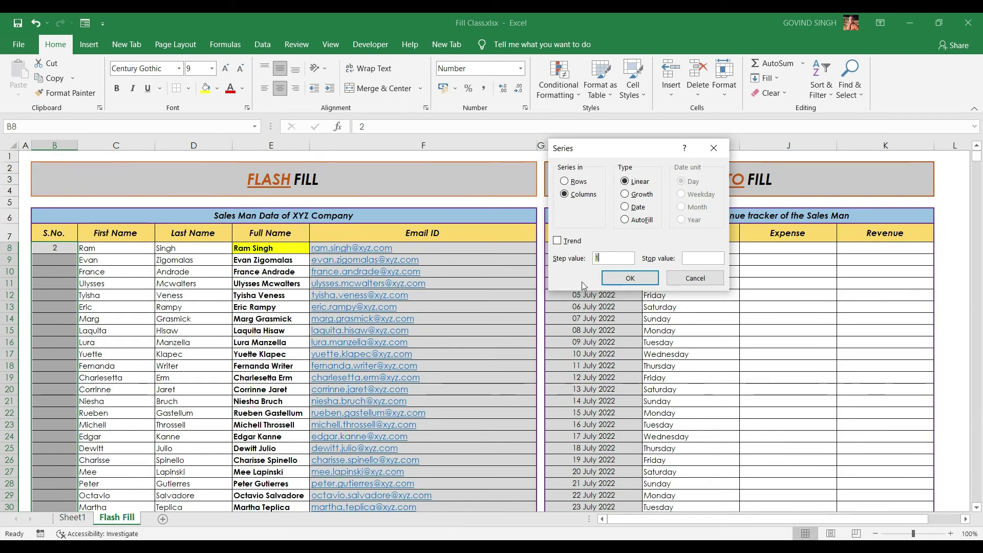
{"action": "left_click", "coordinate": [635, 195]}
{"action": "key", "text": "alt+s"}
{"action": "type", "text": "4"}
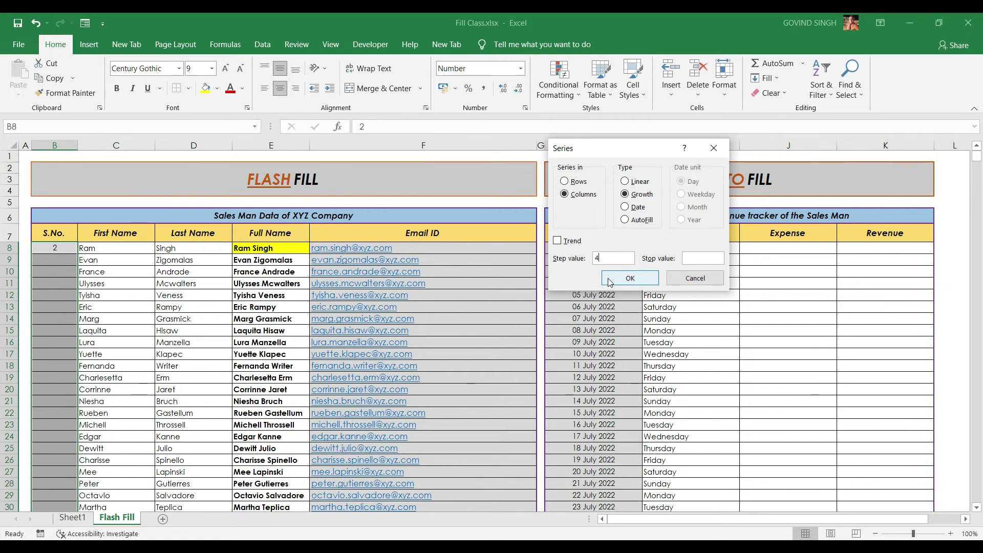
{"action": "left_click", "coordinate": [609, 279]}
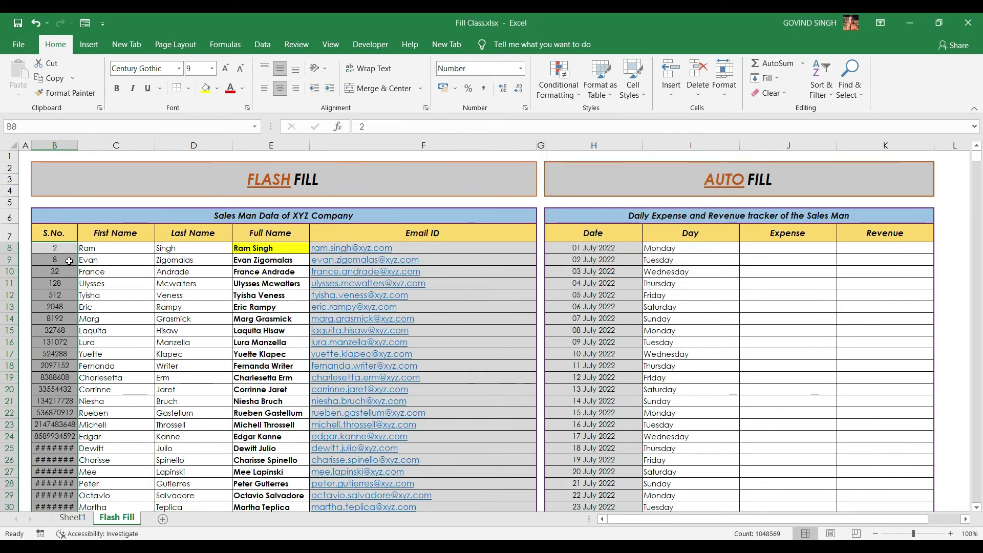
{"action": "left_click", "coordinate": [69, 261]}
{"action": "left_click", "coordinate": [68, 275]}
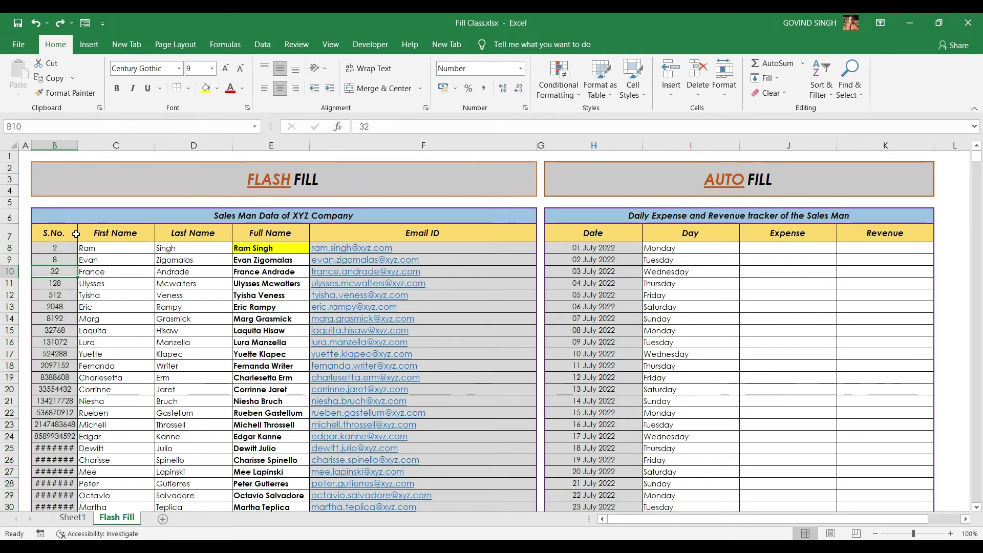
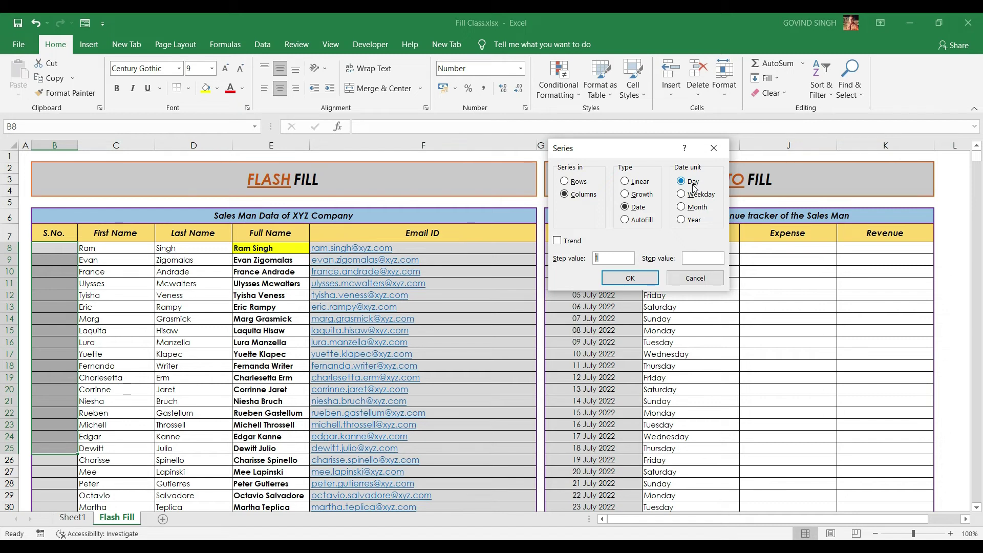
Switch the Series dialog's date unit from Month to Year, keeping step value 1
{"action": "left_click", "coordinate": [695, 204]}
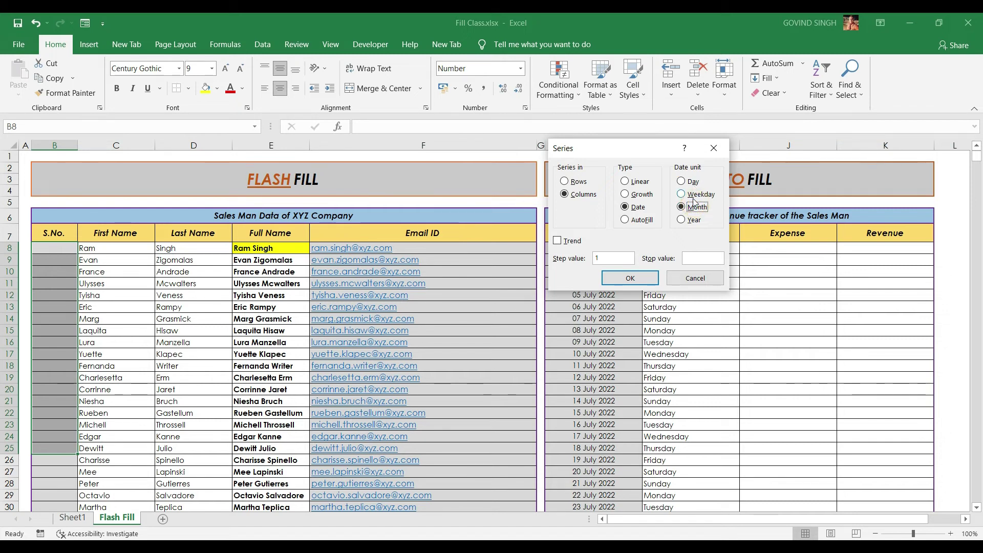
{"action": "left_click", "coordinate": [682, 220]}
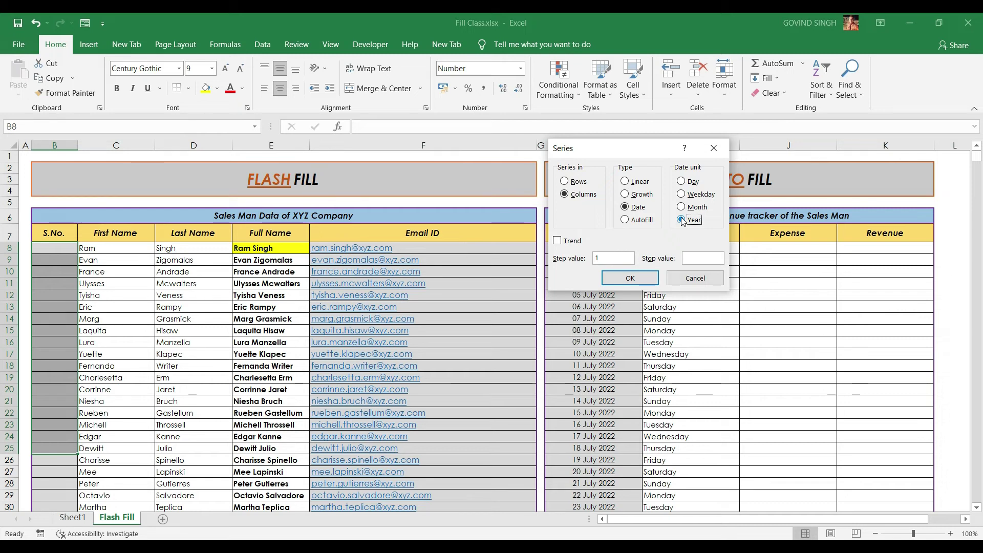
{"action": "mouse_move", "coordinate": [427, 547]}
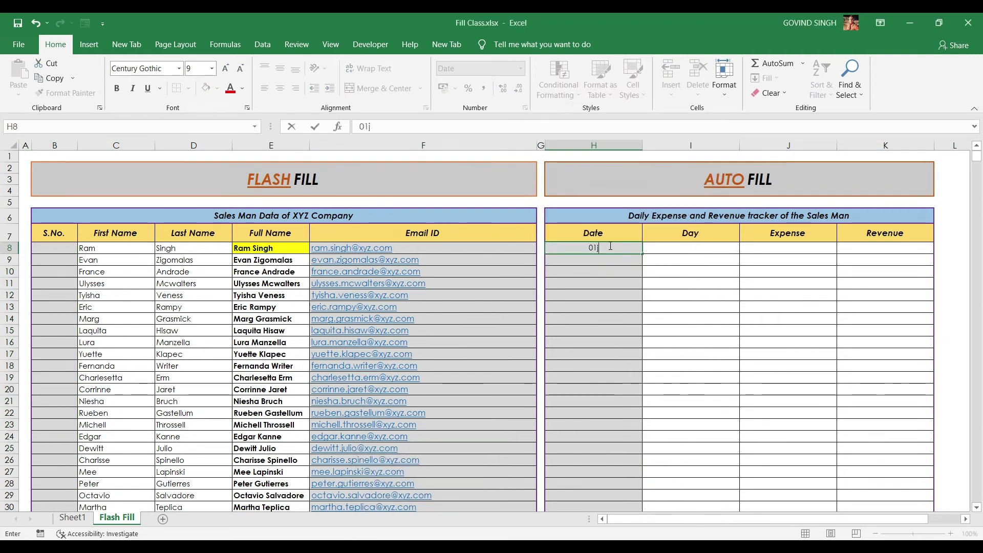
Enter 01 July 2022 in H8 and fill H8:H21 with daily dates through 14 July 2022
{"action": "type", "text": "uly 2022"}
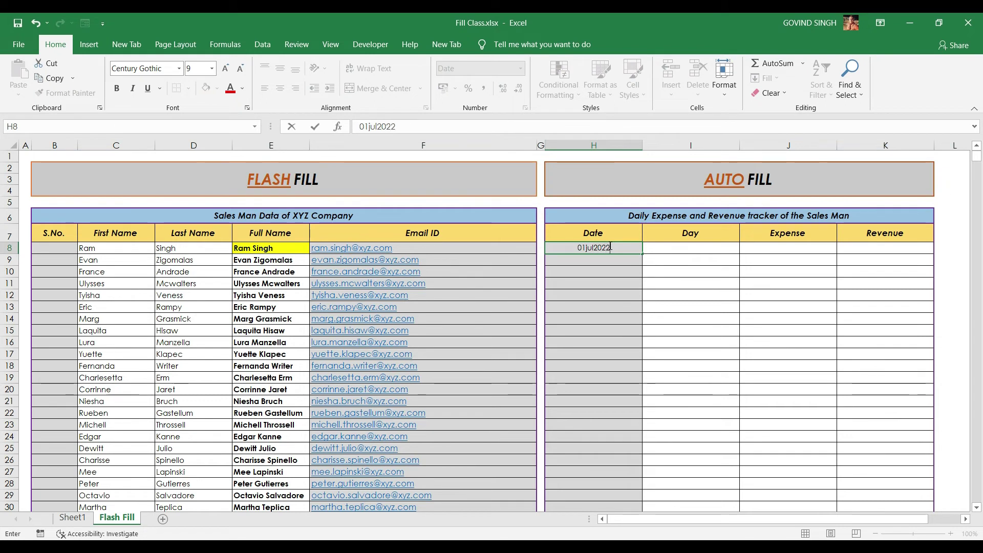
{"action": "key", "text": "Tab"}
{"action": "left_click_drag", "start_coordinate": [611, 247], "coordinate": [594, 306]}
{"action": "scroll", "coordinate": [735, 309], "scroll_direction": "up", "scroll_amount": 2}
{"action": "scroll", "coordinate": [735, 310], "scroll_direction": "up", "scroll_amount": 2}
{"action": "left_click", "coordinate": [766, 77]}
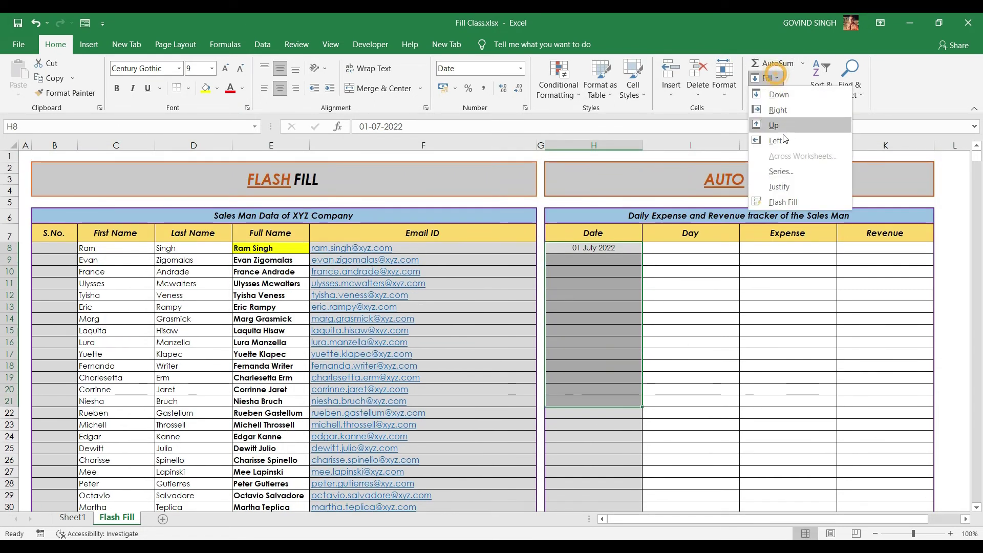
{"action": "left_click", "coordinate": [786, 174]}
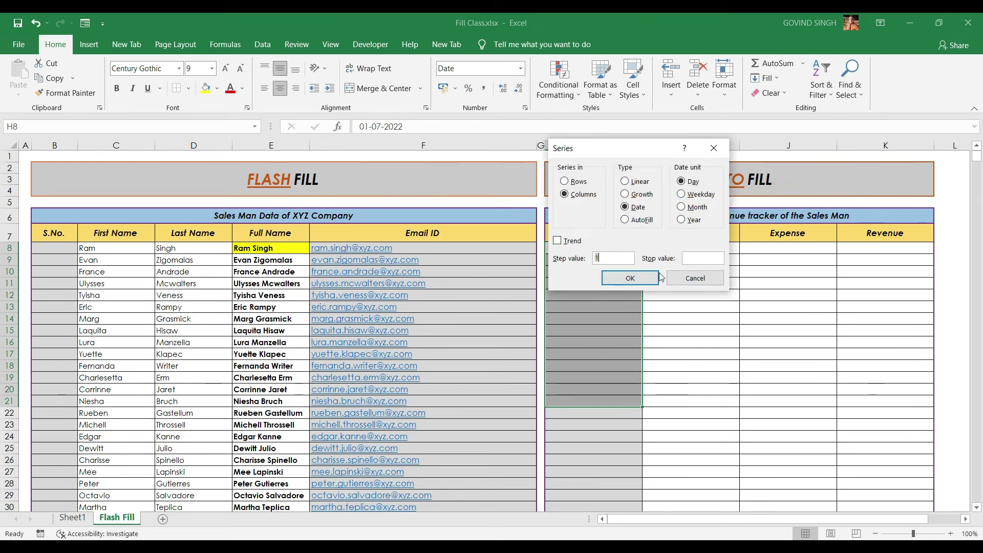
{"action": "left_click", "coordinate": [631, 280]}
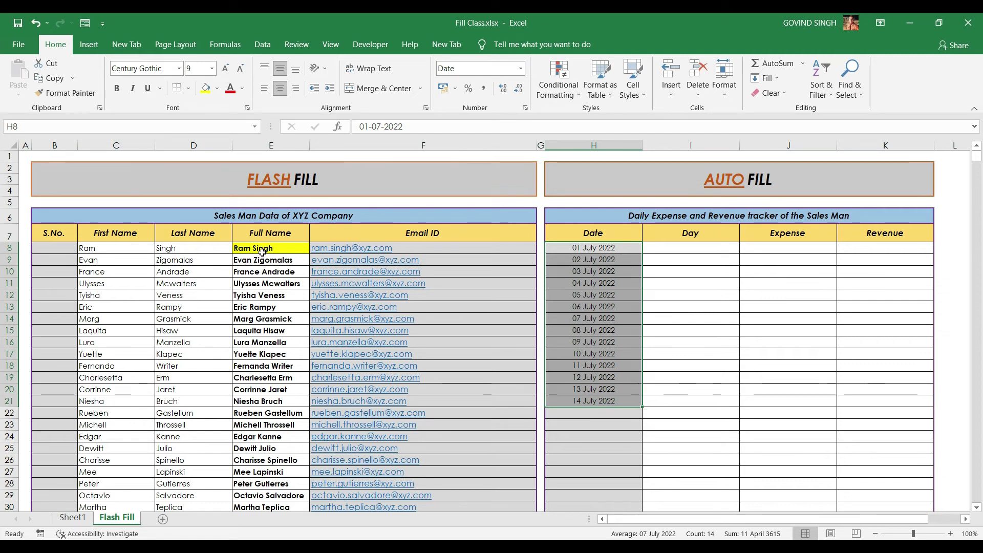
Refill H8:H21 with weekdays only, 01–20 July 2022, and check July on the calendar
{"action": "left_click", "coordinate": [767, 78]}
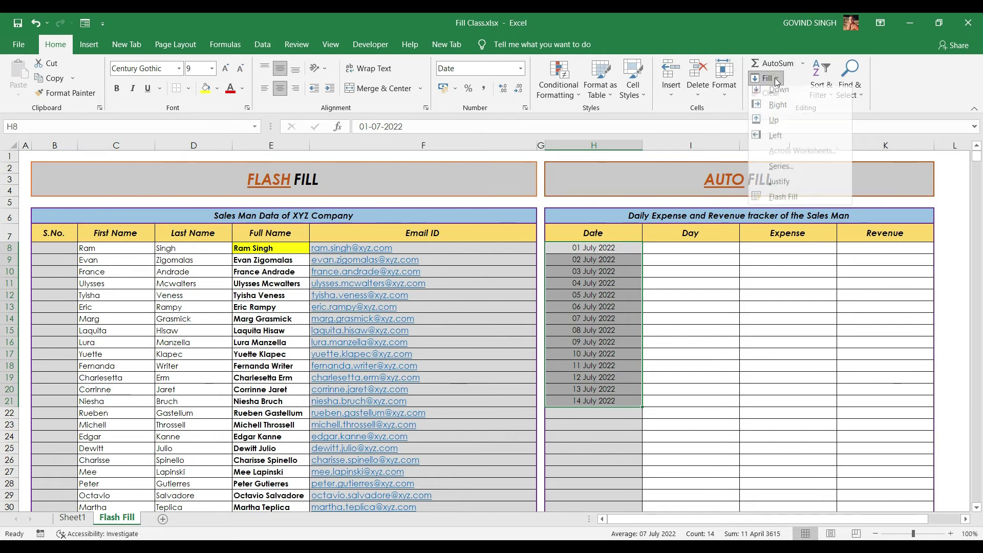
{"action": "left_click", "coordinate": [787, 175]}
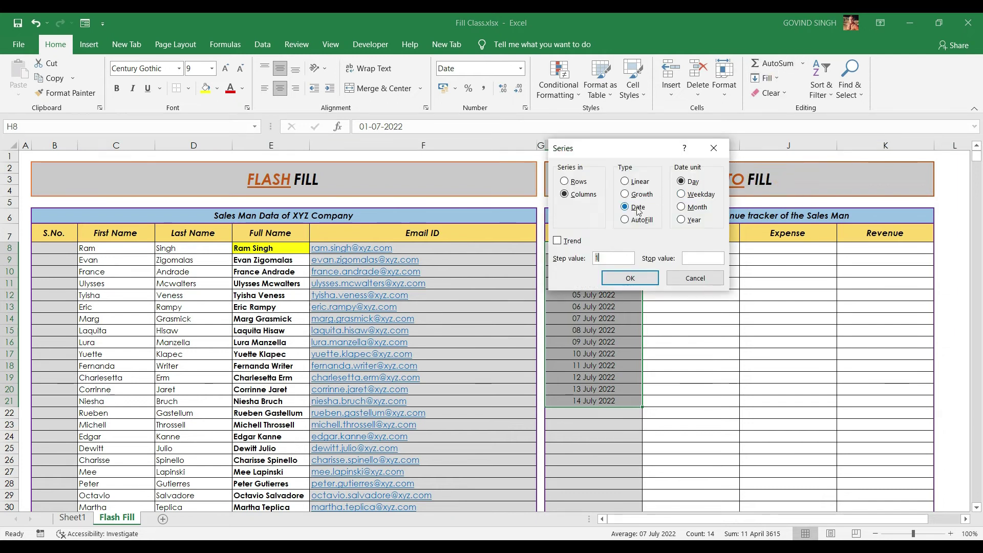
{"action": "left_click", "coordinate": [700, 198]}
{"action": "left_click", "coordinate": [630, 279]}
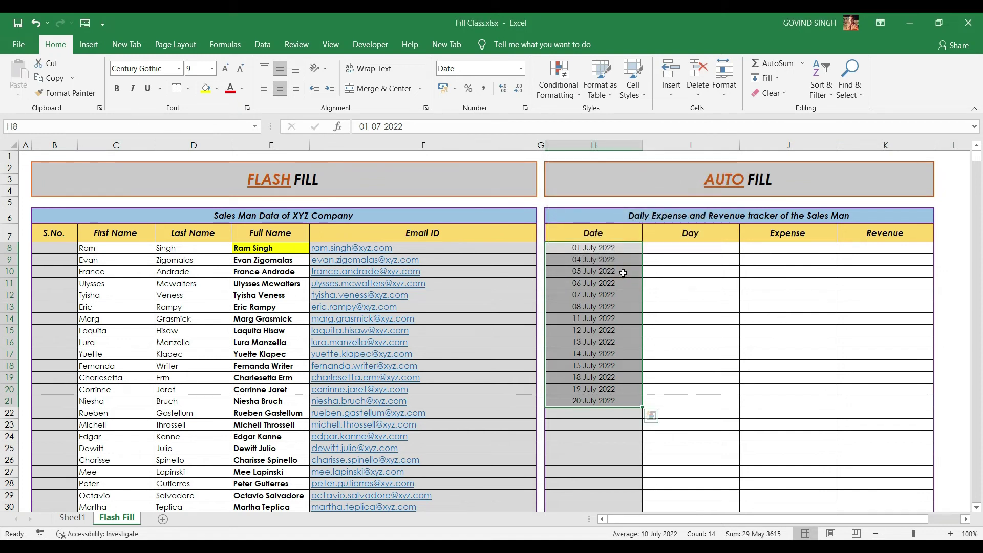
{"action": "left_click", "coordinate": [953, 547]}
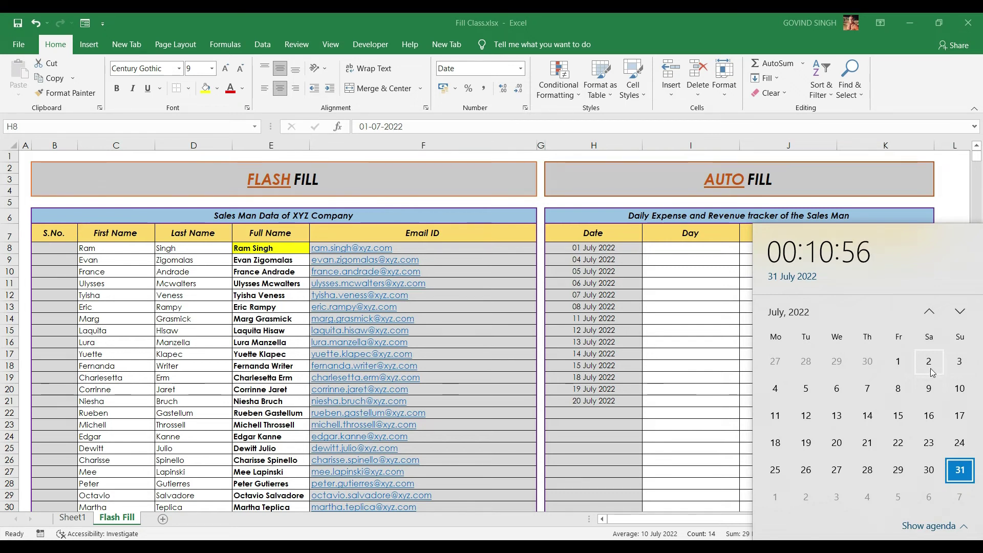
Refill H8:H21 by Month with step value 2, reaching 01 September 2024, and check H9
{"action": "left_click", "coordinate": [766, 77]}
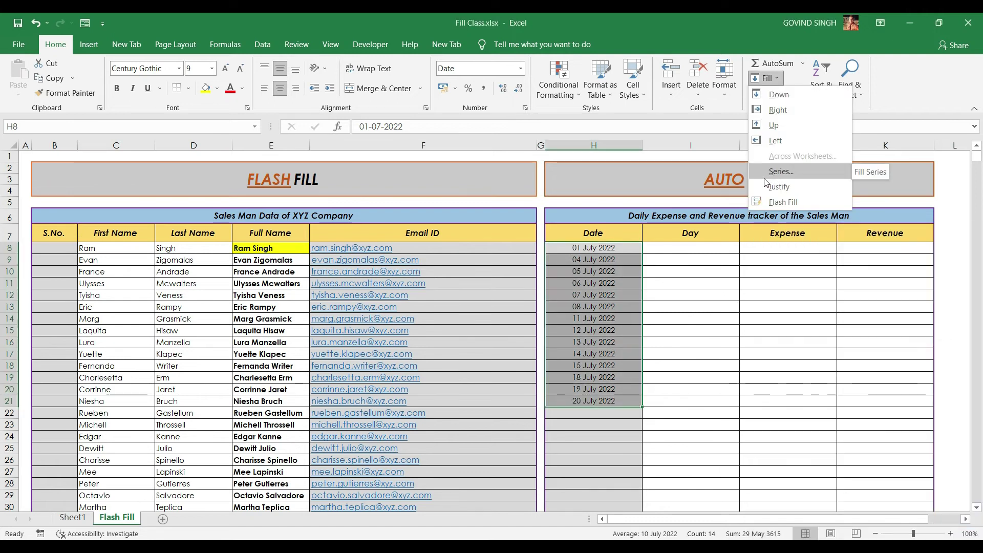
{"action": "left_click", "coordinate": [766, 180]}
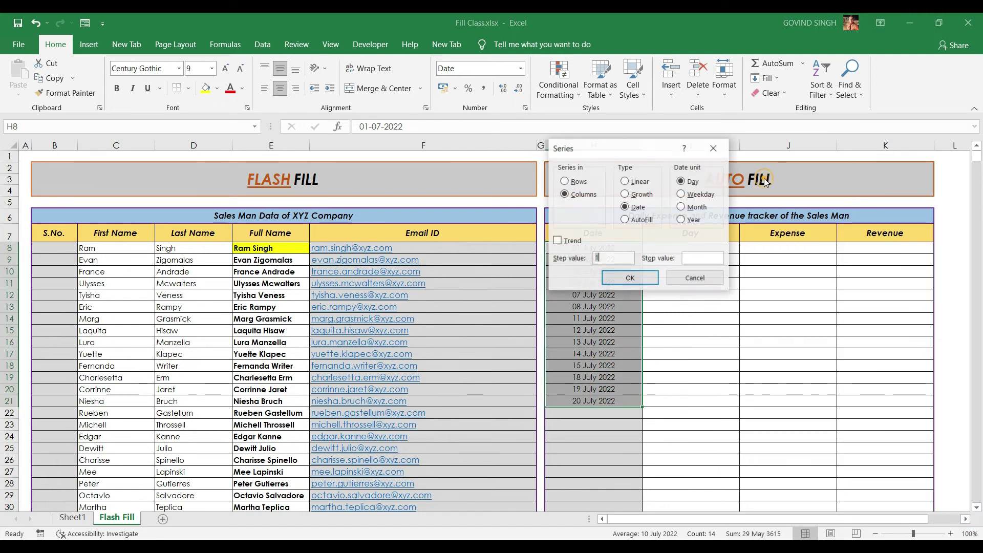
{"action": "left_click", "coordinate": [689, 210]}
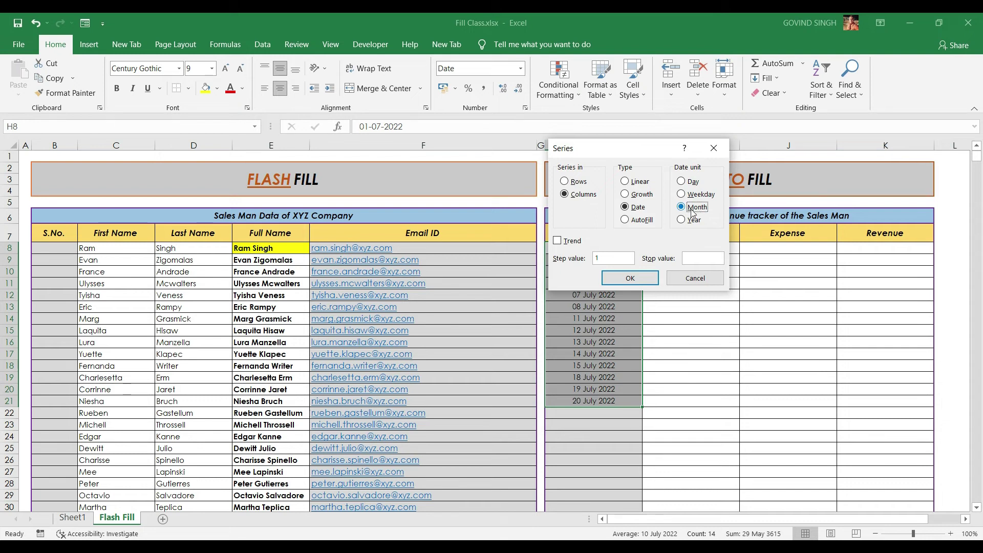
{"action": "double_click", "coordinate": [600, 258]}
{"action": "type", "text": "2"}
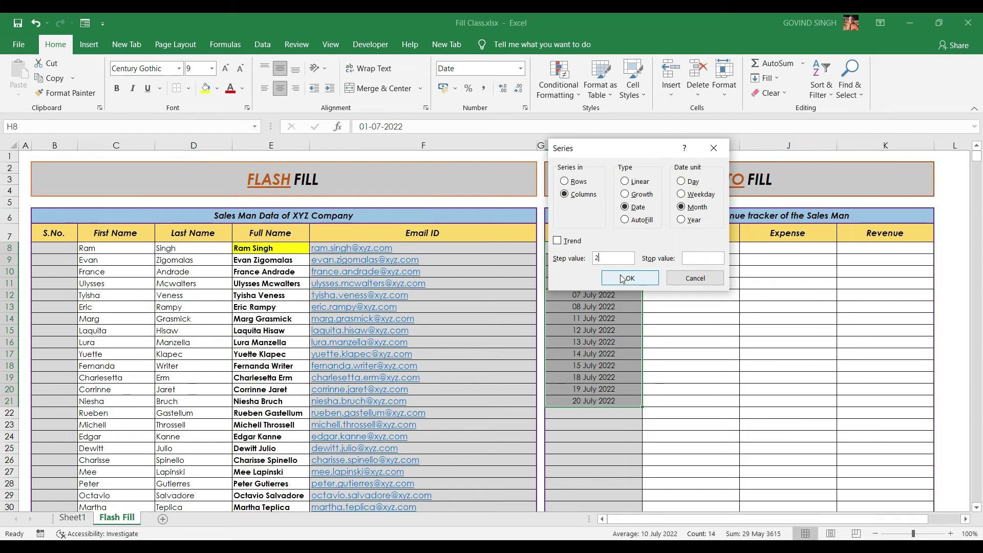
{"action": "left_click", "coordinate": [623, 279]}
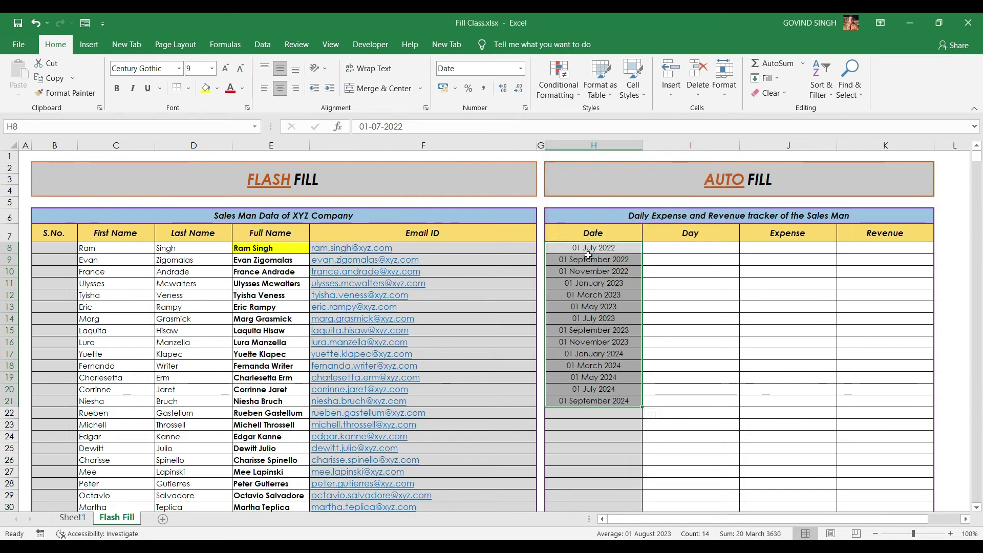
{"action": "left_click", "coordinate": [591, 250]}
{"action": "left_click", "coordinate": [594, 259]}
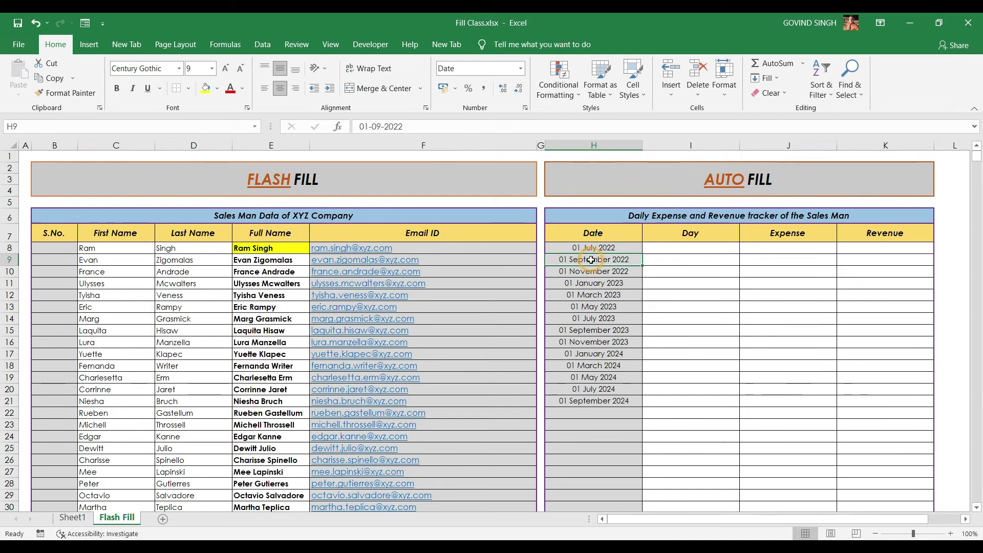
Refill H8:H21 in 12-month steps, running 01 July 2022 to 01 July 2035
{"action": "left_click", "coordinate": [586, 271]}
{"action": "key", "text": "Down"}
{"action": "key", "text": "Down"}
{"action": "key", "text": "Down"}
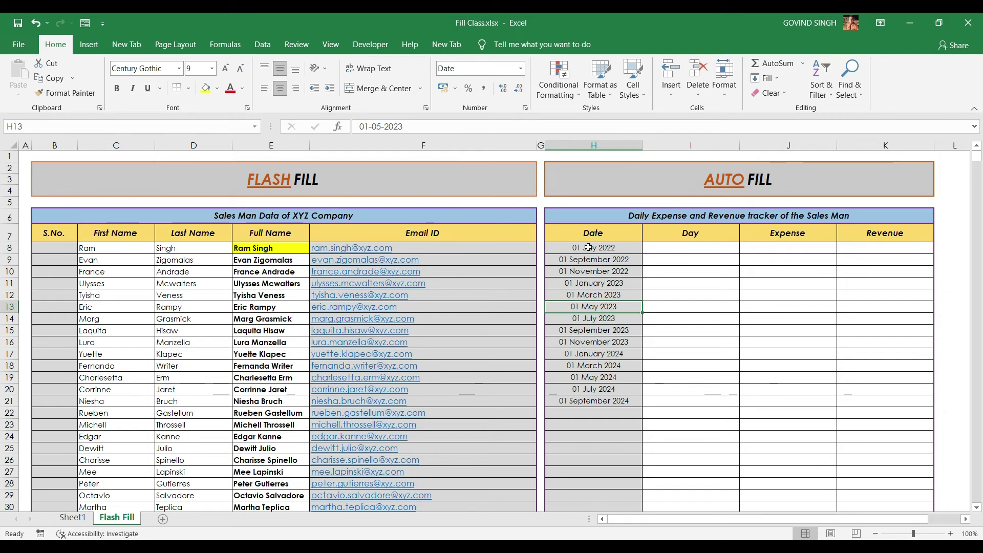
{"action": "left_click_drag", "start_coordinate": [588, 248], "coordinate": [592, 401]}
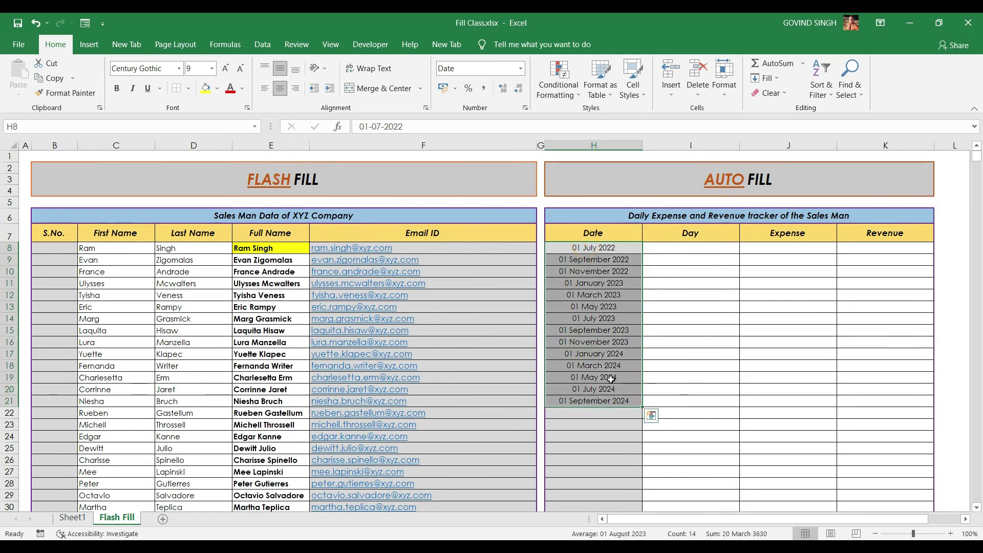
{"action": "left_click", "coordinate": [766, 78]}
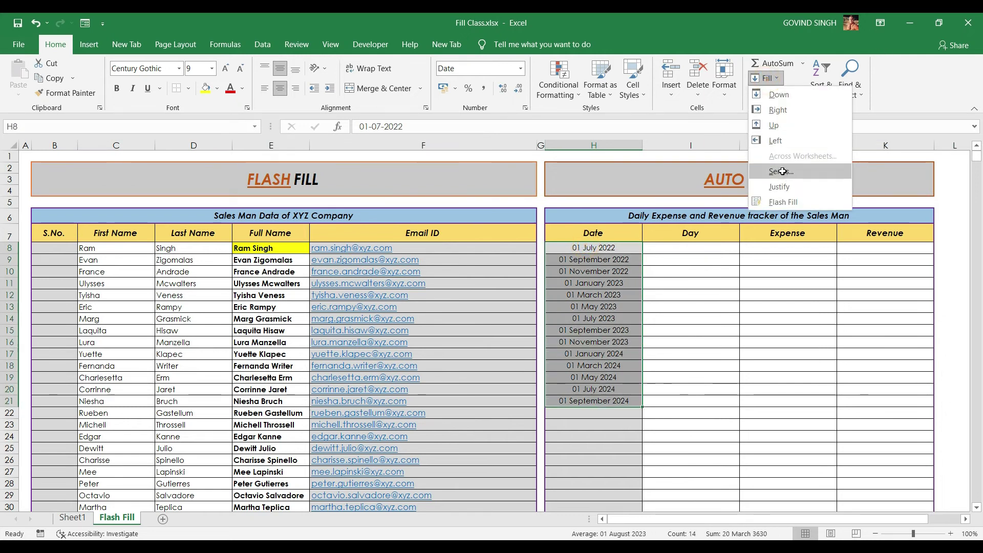
{"action": "left_click", "coordinate": [781, 171]}
{"action": "double_click", "coordinate": [609, 261]}
{"action": "key", "text": "alt+m"}
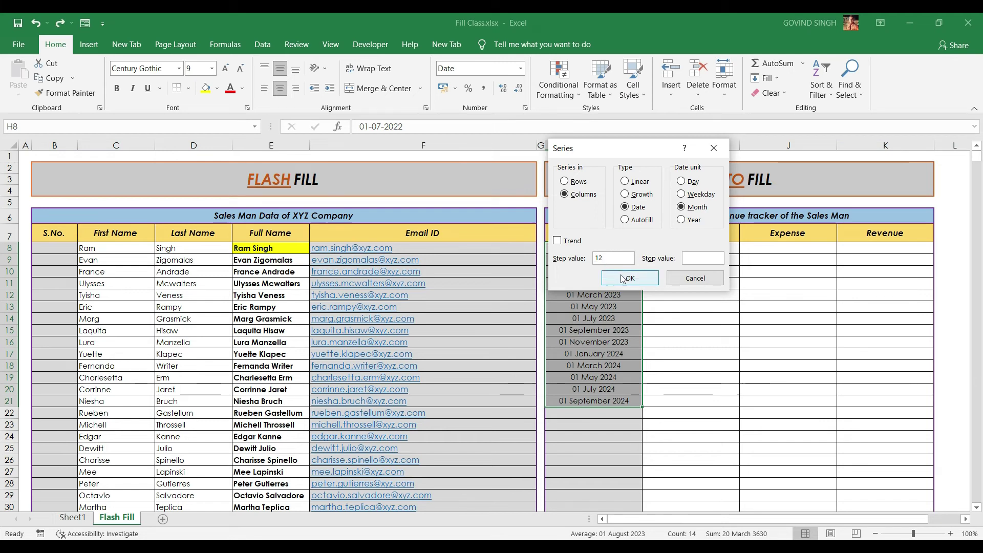
{"action": "left_click", "coordinate": [625, 279]}
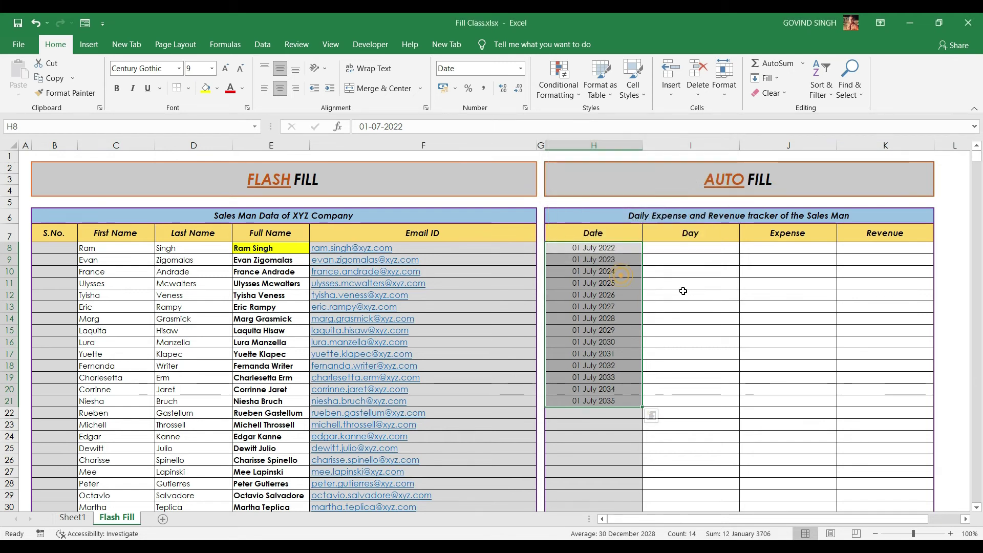
Refill H8:H21 by Year with step value 2, reaching 01 July 2048
{"action": "left_click", "coordinate": [617, 262]}
{"action": "left_click", "coordinate": [767, 78]}
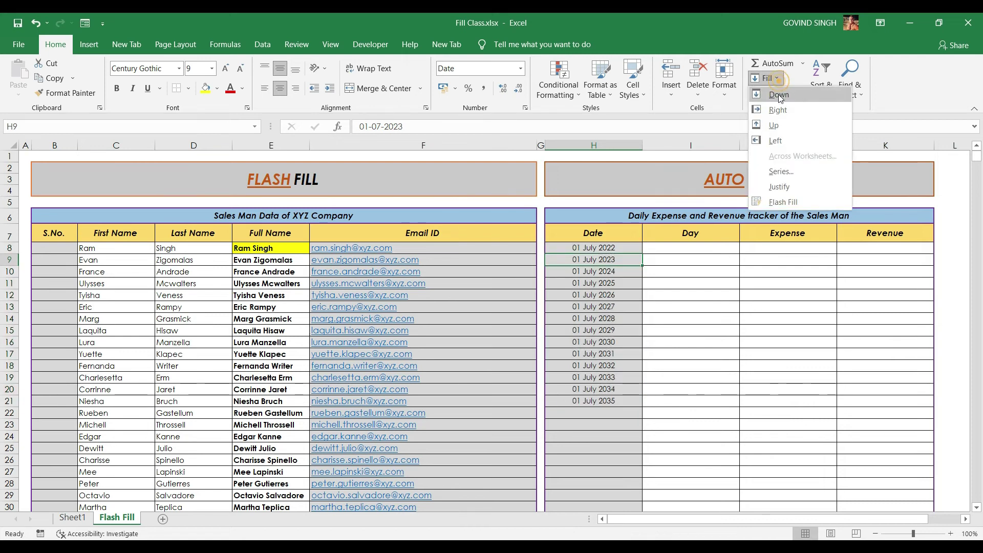
{"action": "left_click", "coordinate": [780, 172]}
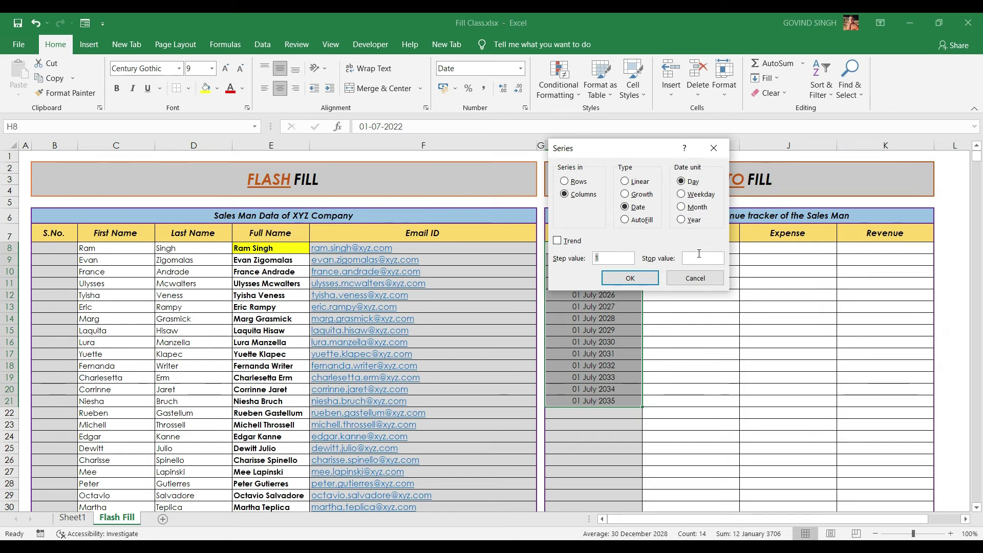
{"action": "left_click", "coordinate": [693, 220]}
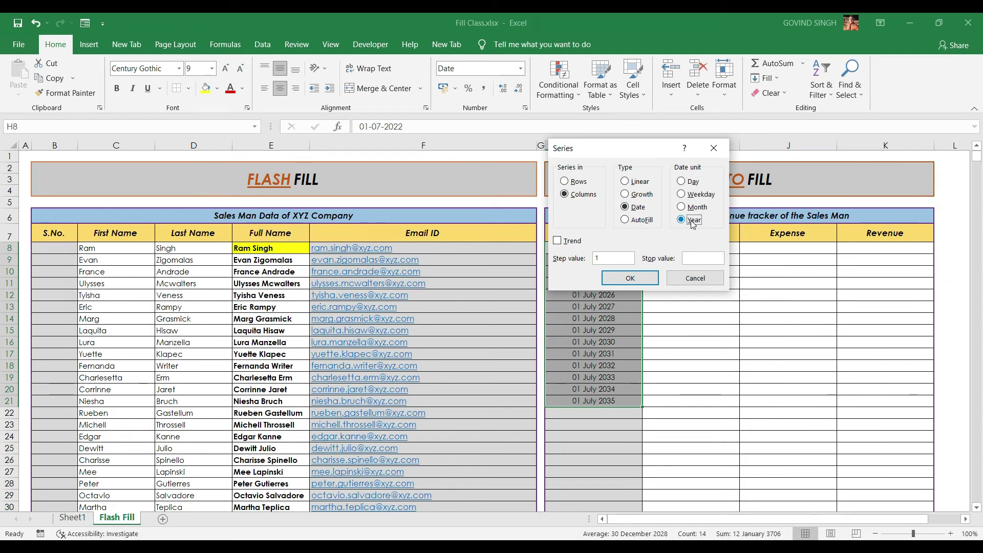
{"action": "double_click", "coordinate": [597, 258]}
{"action": "type", "text": "2"}
{"action": "left_click", "coordinate": [630, 277]}
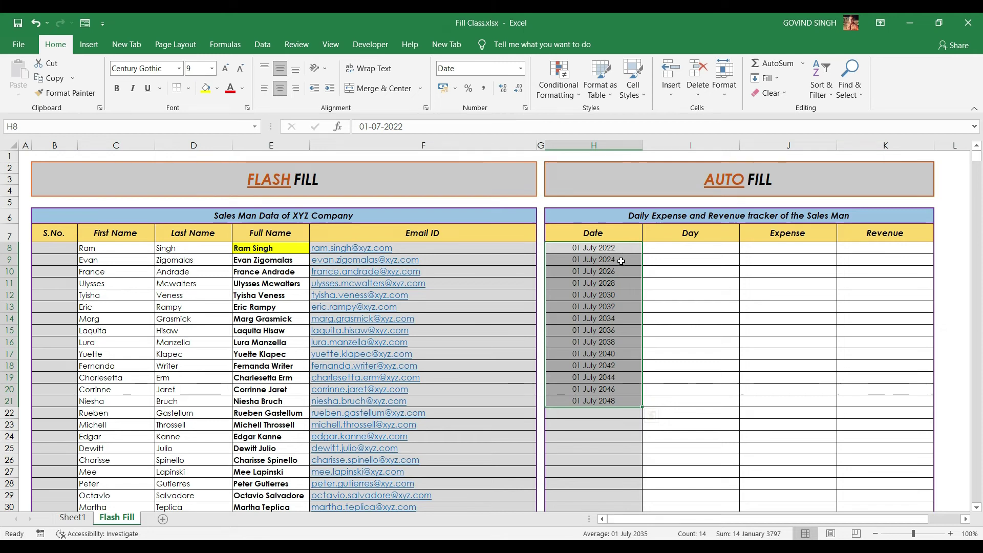
Reopen the Series dialog with the Alt, H, F, I, S shortcut
{"action": "key", "text": "alt+h"}
{"action": "key", "text": "f"}
{"action": "key", "text": "i"}
{"action": "key", "text": "s"}
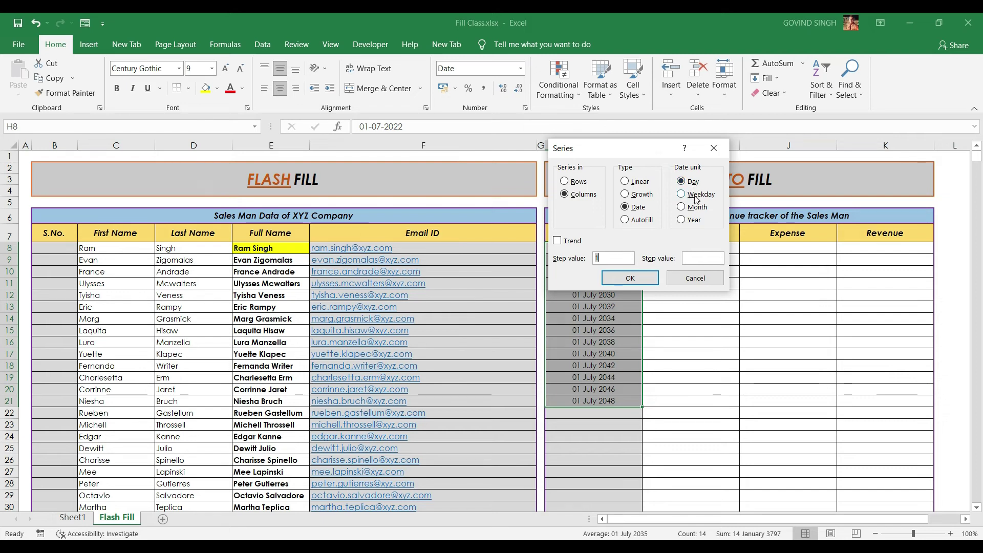
{"action": "left_click", "coordinate": [633, 221]}
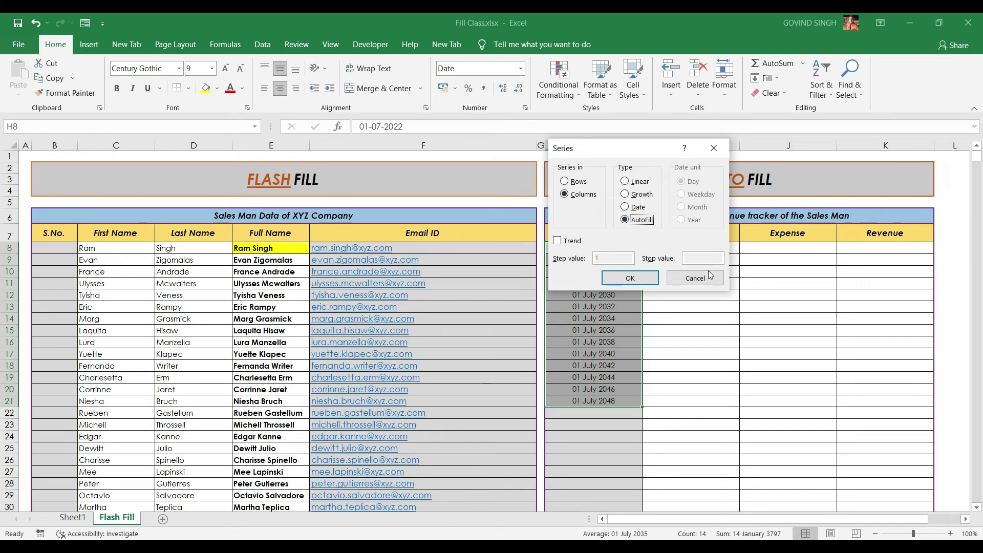
{"action": "left_click", "coordinate": [629, 278]}
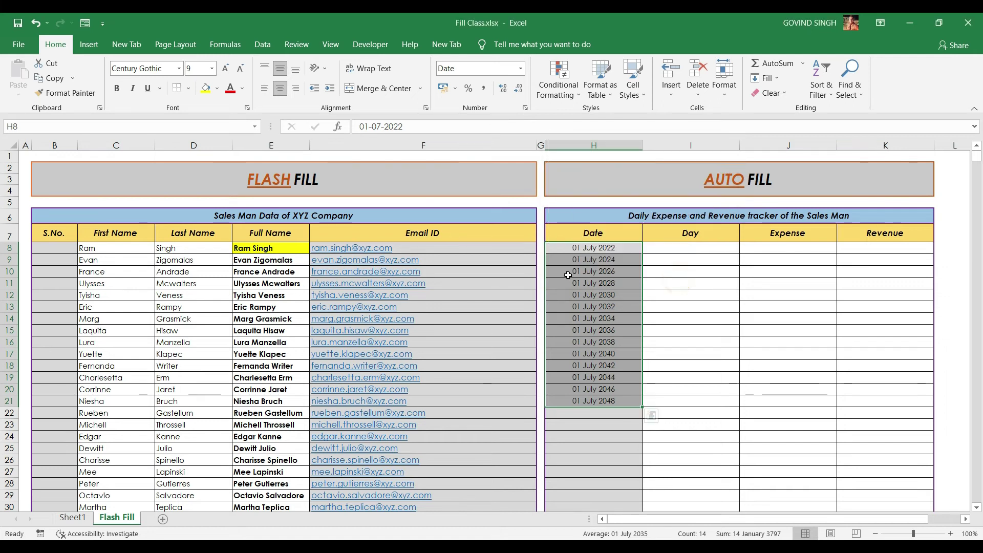
{"action": "left_click", "coordinate": [598, 249]}
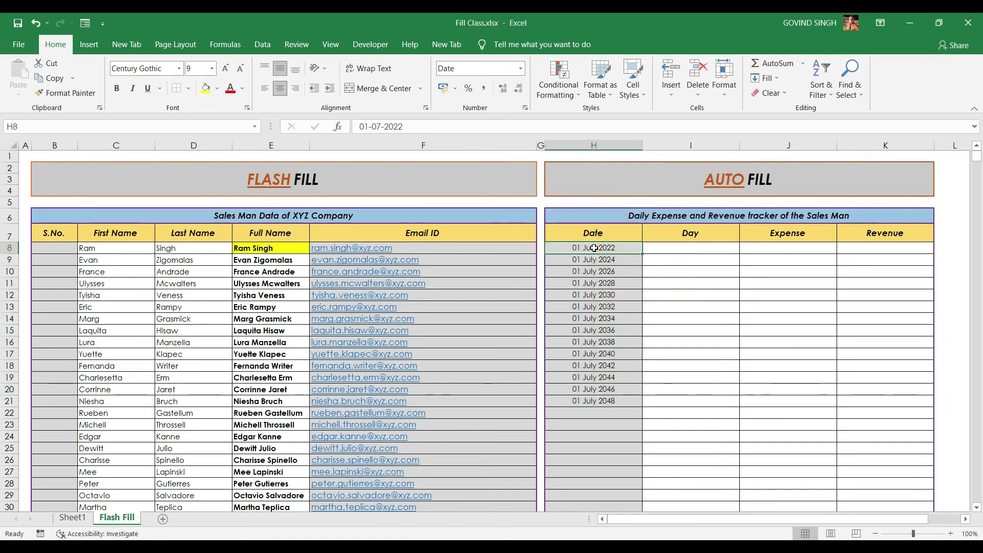
{"action": "left_click_drag", "start_coordinate": [651, 255], "coordinate": [643, 287]}
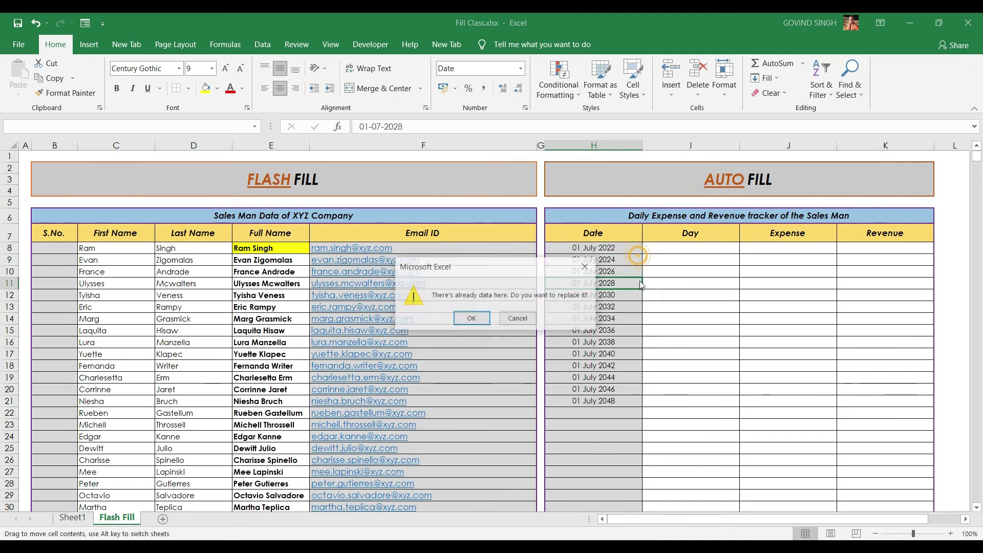
{"action": "left_click", "coordinate": [518, 313]}
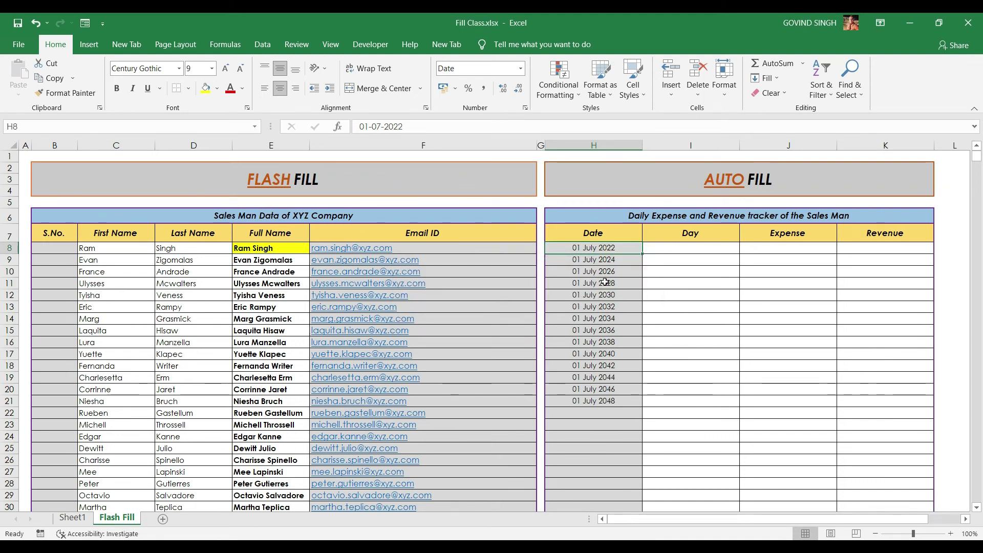
{"action": "left_click", "coordinate": [60, 246]}
Enter 1 and 2 in B8:B9 and drag the numbering down to row 20
{"action": "type", "text": "1"}
{"action": "left_click", "coordinate": [68, 258]}
{"action": "type", "text": "2"}
{"action": "left_click_drag", "start_coordinate": [61, 248], "coordinate": [55, 394]}
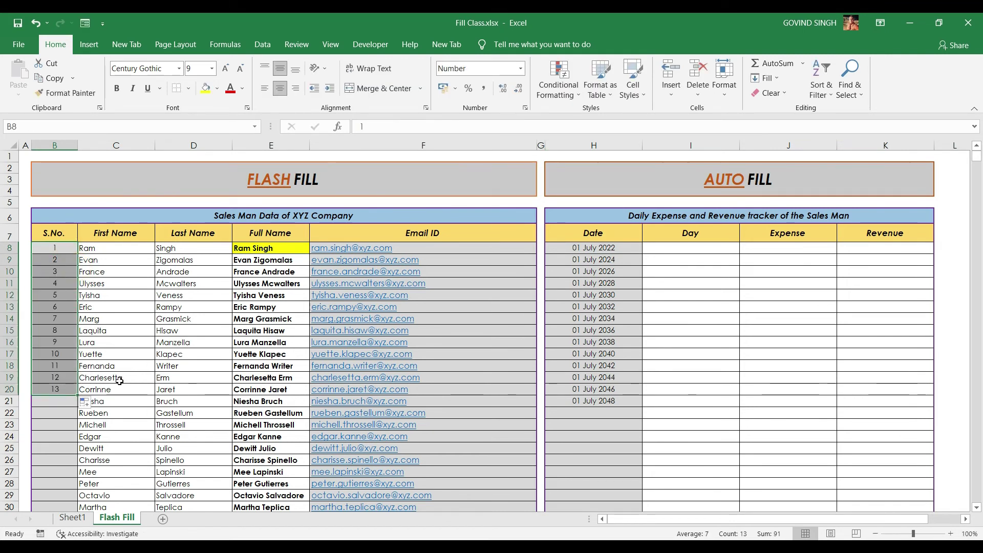
Close the Series dialog without filling and select the dates in H9:H21
{"action": "left_click", "coordinate": [767, 77]}
{"action": "left_click", "coordinate": [788, 175]}
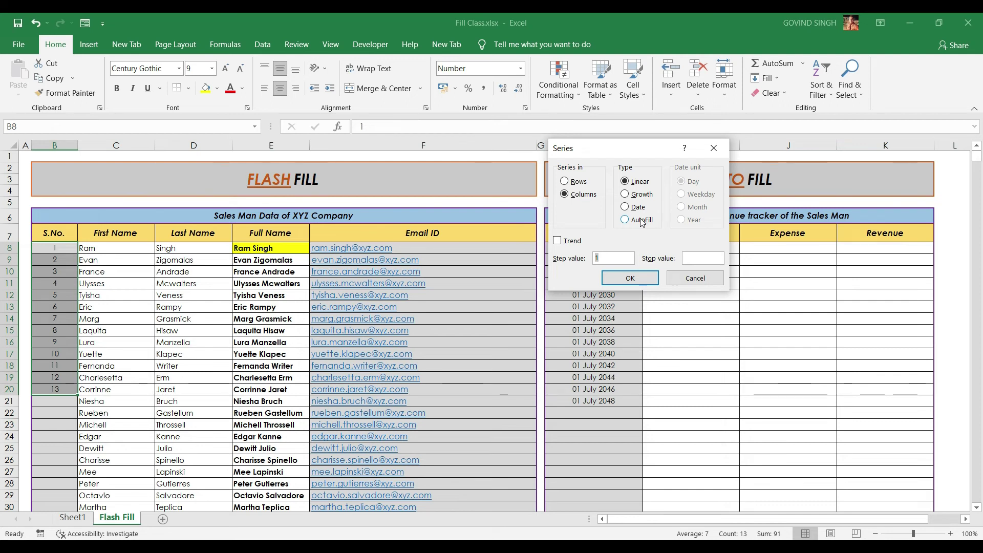
{"action": "left_click", "coordinate": [714, 148]}
{"action": "left_click_drag", "start_coordinate": [594, 260], "coordinate": [600, 403]}
Clear H9:H21, then AutoFill daily dates 01–17 July 2022 down H8:H24
{"action": "key", "text": "Delete"}
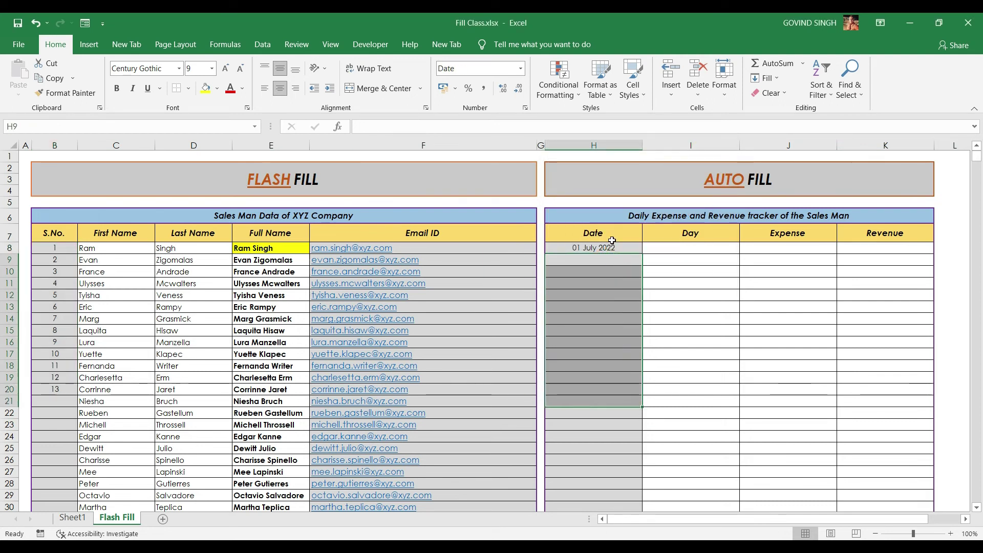
{"action": "left_click_drag", "start_coordinate": [612, 247], "coordinate": [613, 436]}
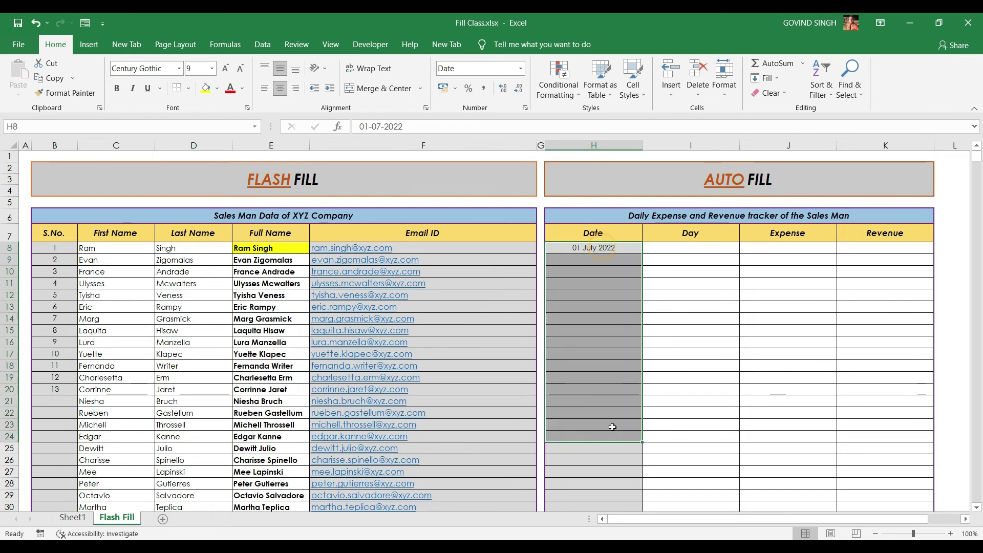
{"action": "left_click", "coordinate": [768, 79]}
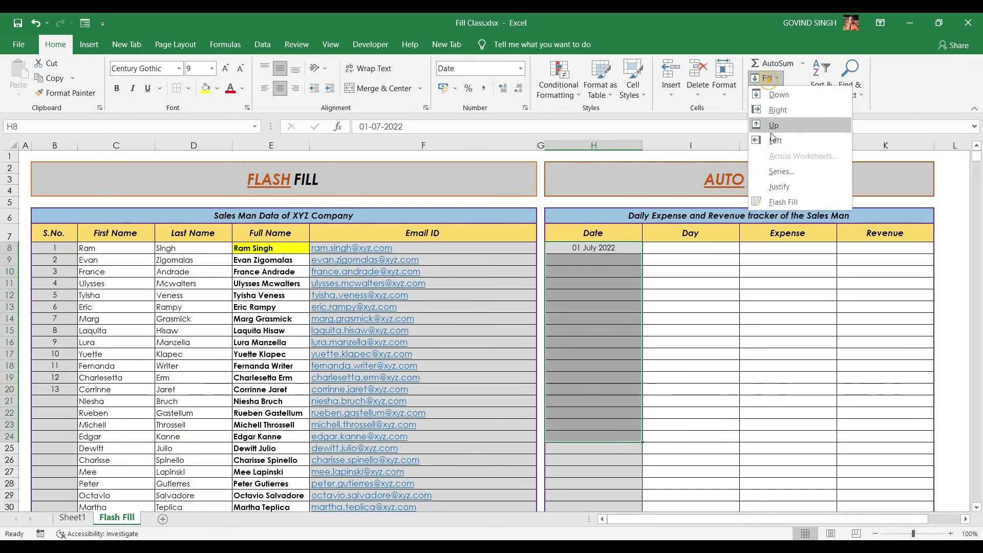
{"action": "left_click", "coordinate": [784, 171]}
{"action": "left_click", "coordinate": [634, 219]}
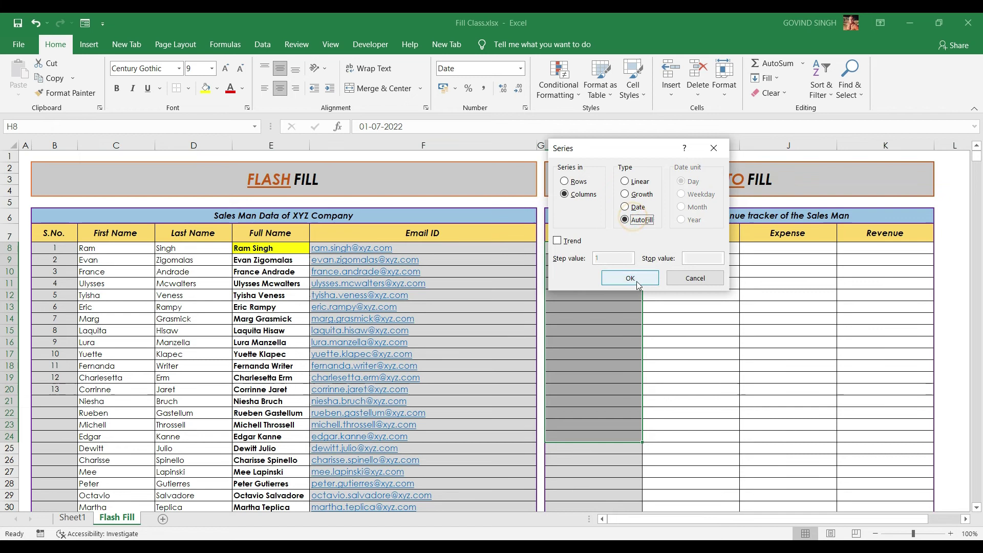
{"action": "left_click", "coordinate": [637, 280]}
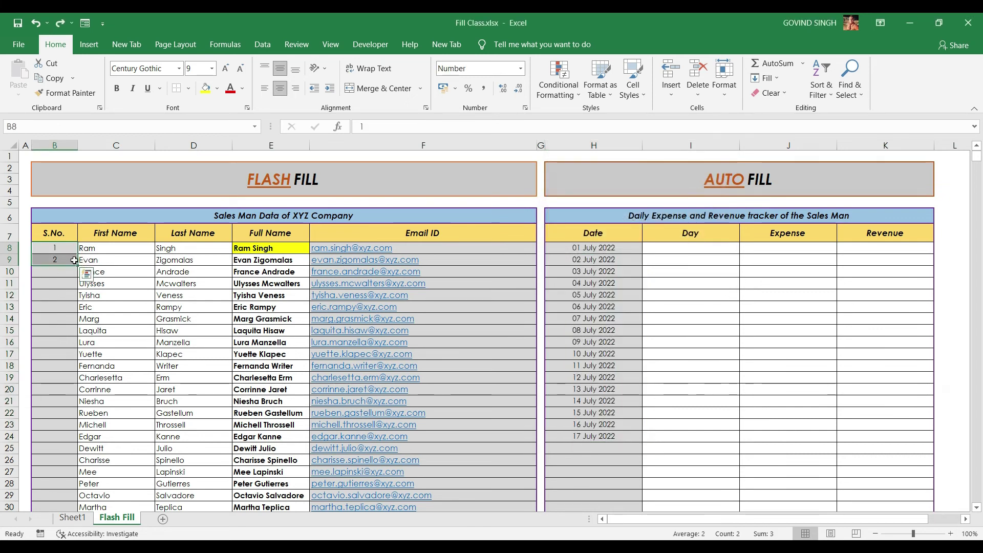
AutoFill the S.No. column B8:B25 to number 1 through 18
{"action": "left_click_drag", "start_coordinate": [74, 260], "coordinate": [76, 454]}
{"action": "left_click", "coordinate": [767, 78]}
{"action": "left_click", "coordinate": [784, 167]}
{"action": "left_click", "coordinate": [625, 219]}
{"action": "left_click", "coordinate": [630, 277]}
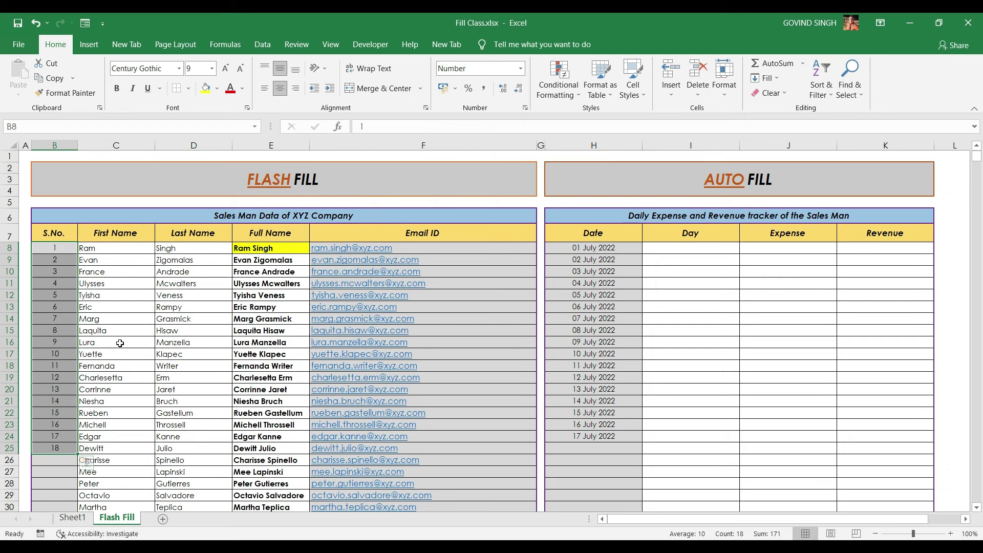
{"action": "left_click", "coordinate": [772, 80]}
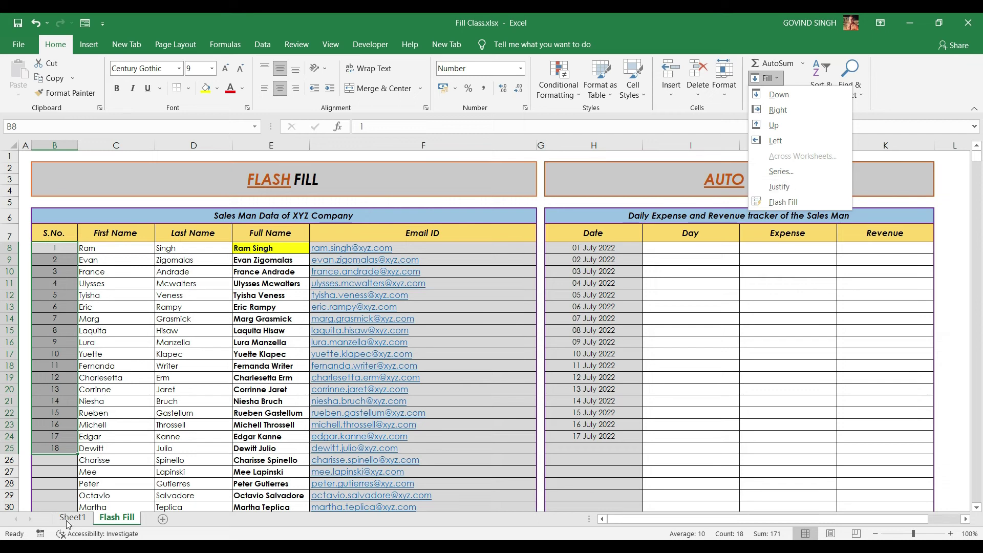
{"action": "key", "text": "Escape"}
Switch to Sheet1, select H15, and narrow column H
{"action": "left_click", "coordinate": [87, 508]}
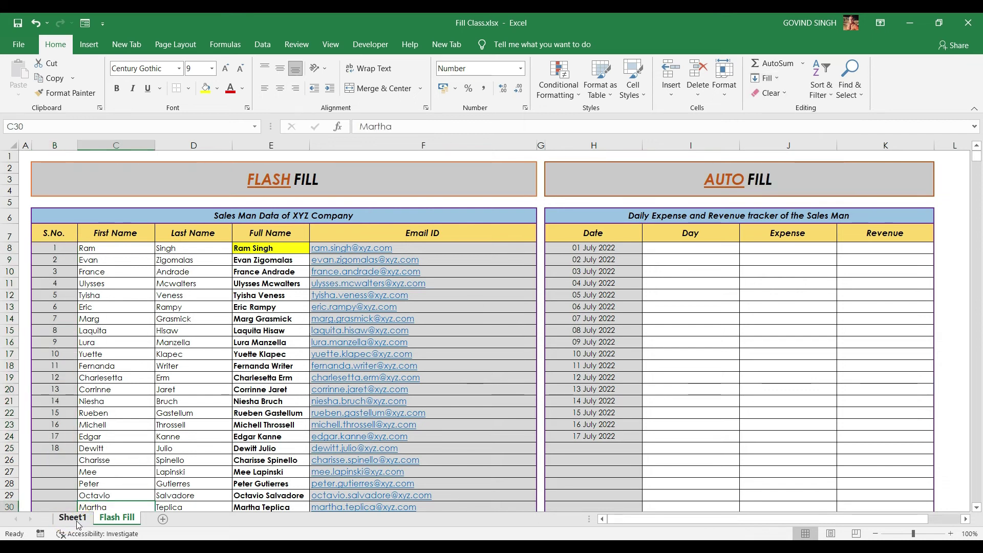
{"action": "left_click", "coordinate": [75, 519]}
{"action": "left_click", "coordinate": [364, 314]}
{"action": "left_click_drag", "start_coordinate": [406, 145], "coordinate": [368, 145]}
Type a capitalised first name and surname into H15, then narrow column H further
{"action": "key", "text": "Caps_Lock"}
{"action": "key", "text": "Caps_Lock"}
{"action": "key", "text": "Caps_Lock"}
{"action": "key", "text": "Caps_Lock"}
{"action": "left_click_drag", "start_coordinate": [368, 146], "coordinate": [344, 146]}
Enter a second capitalised full name in I15 and narrow column I
{"action": "left_click", "coordinate": [362, 313]}
{"action": "key", "text": "Caps_Lock"}
{"action": "key", "text": "Caps_Lock"}
{"action": "key", "text": "Caps_Lock"}
{"action": "key", "text": "Caps_Lock"}
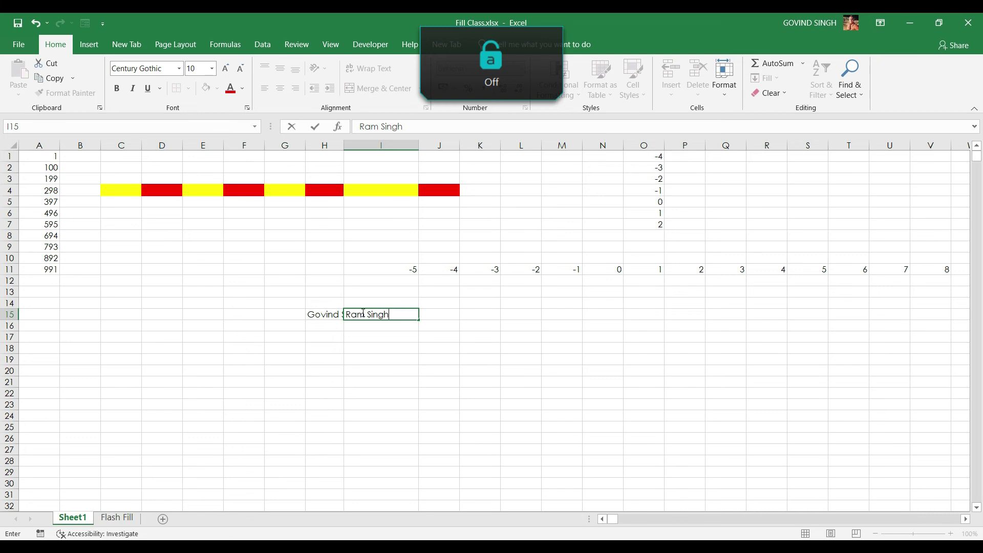
{"action": "left_click", "coordinate": [418, 361]}
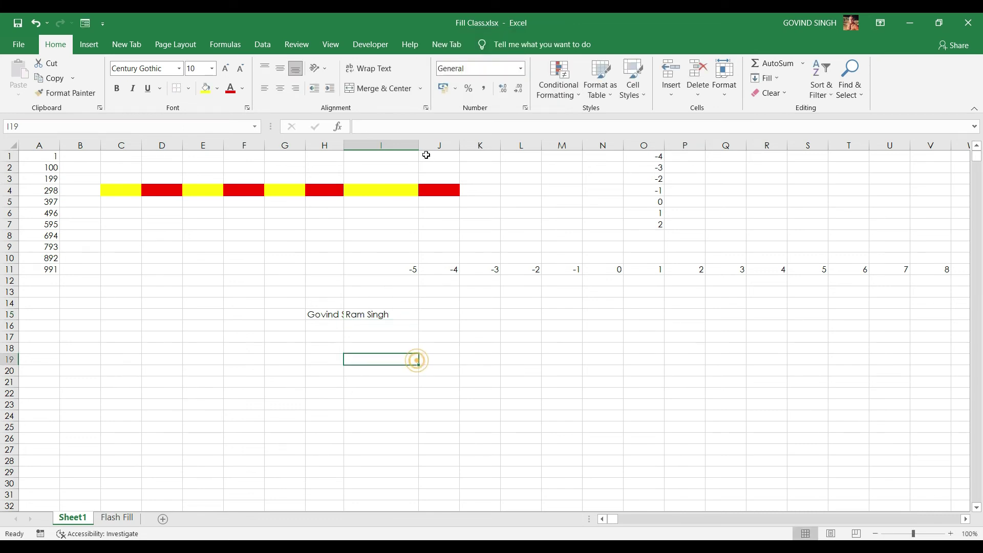
{"action": "left_click_drag", "start_coordinate": [419, 146], "coordinate": [363, 158]}
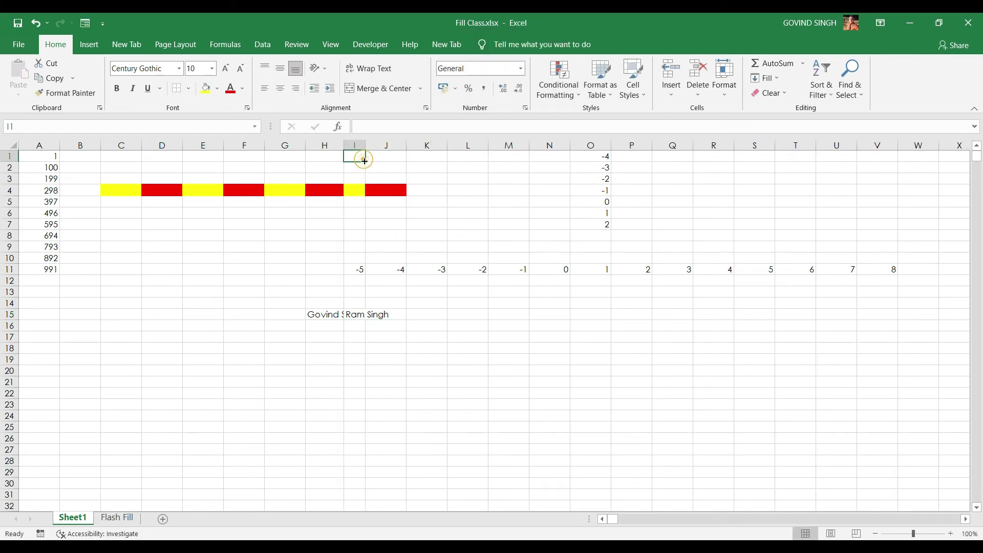
Apply Fill > Justify to H15 so the name splits across H15 and H16
{"action": "left_click", "coordinate": [320, 318]}
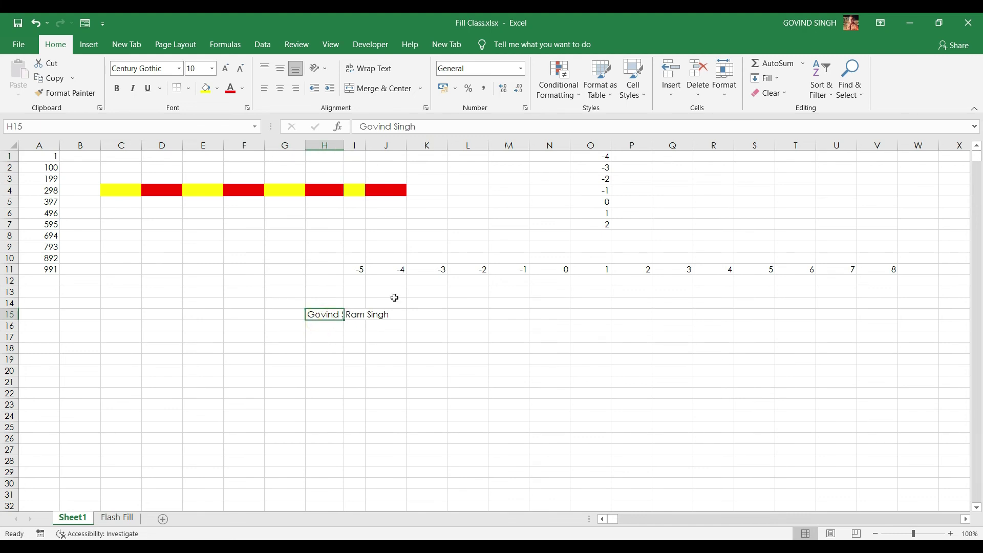
{"action": "left_click", "coordinate": [775, 82]}
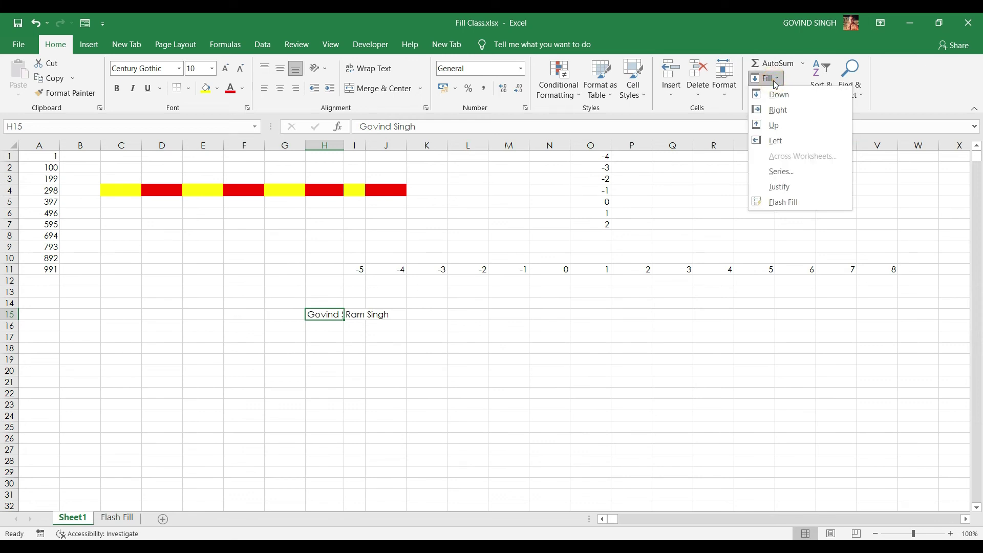
{"action": "left_click", "coordinate": [779, 186]}
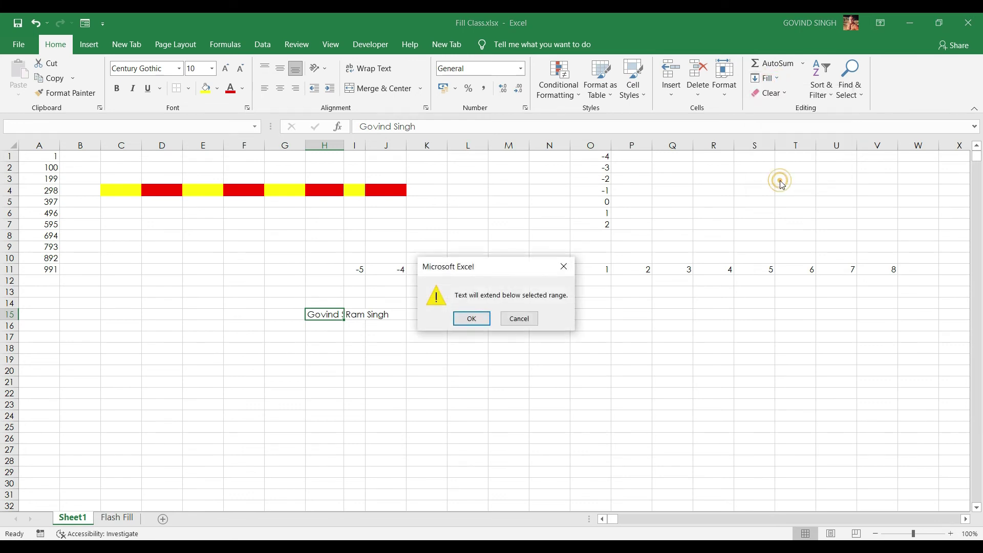
{"action": "left_click", "coordinate": [471, 317]}
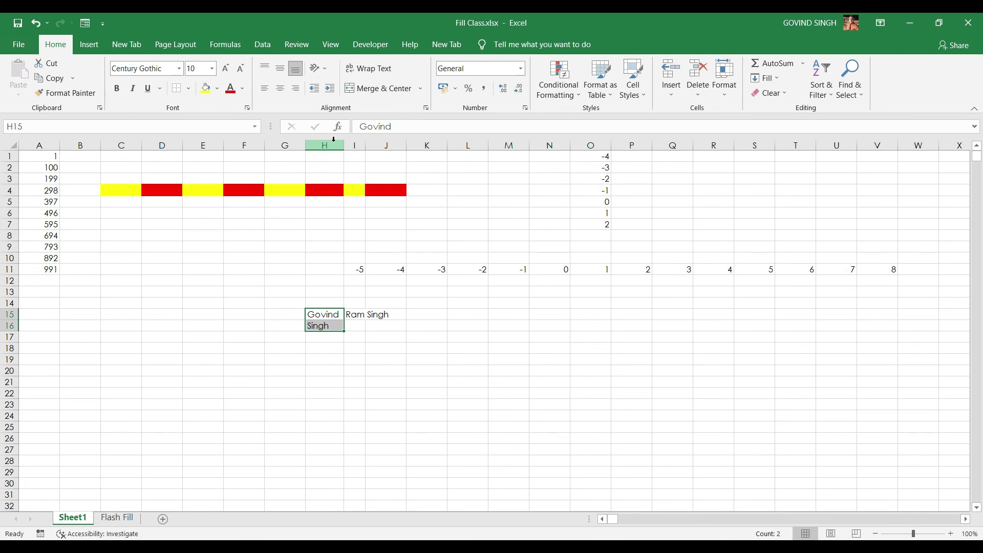
Widen column H, Justify H15:H16 back into one name in H15, then narrow column H
{"action": "left_click_drag", "start_coordinate": [345, 146], "coordinate": [421, 148]}
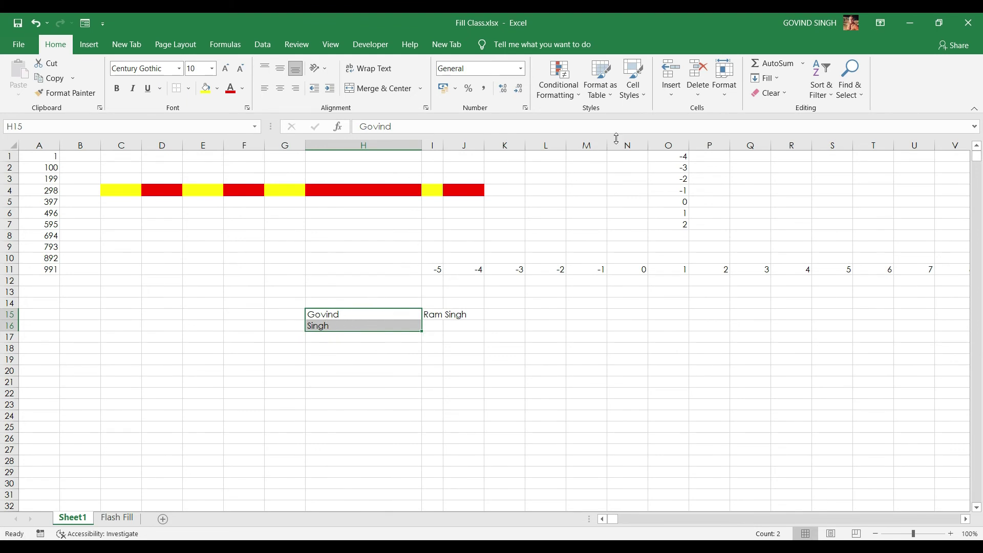
{"action": "left_click", "coordinate": [355, 313]}
{"action": "left_click_drag", "start_coordinate": [355, 313], "coordinate": [363, 323]}
{"action": "left_click", "coordinate": [781, 79]}
{"action": "left_click", "coordinate": [779, 185]}
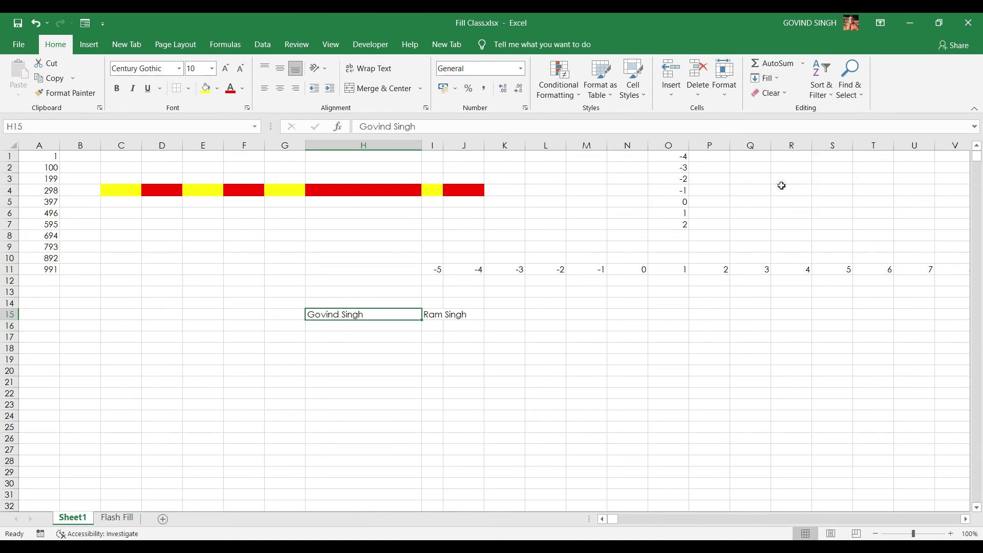
{"action": "left_click", "coordinate": [355, 324]}
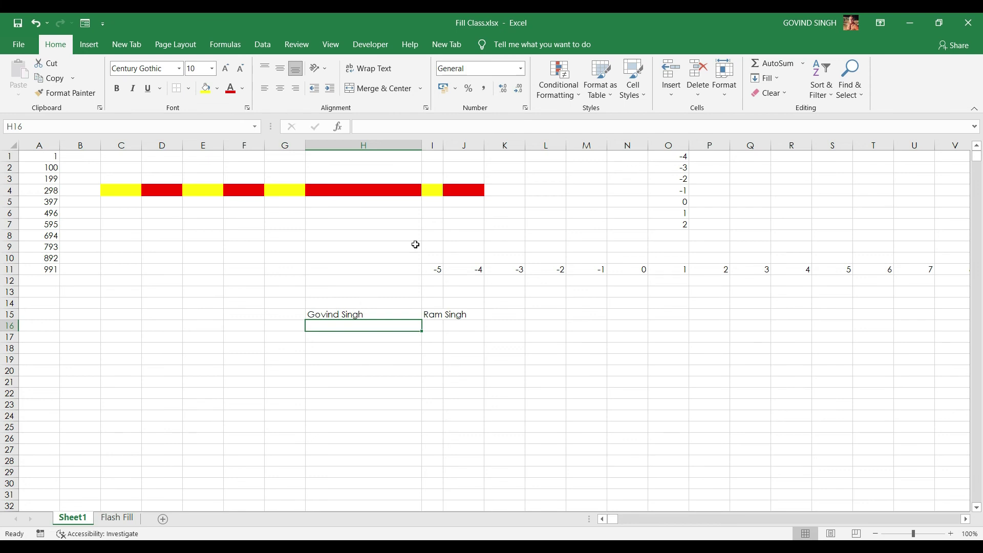
{"action": "left_click_drag", "start_coordinate": [422, 146], "coordinate": [346, 148]}
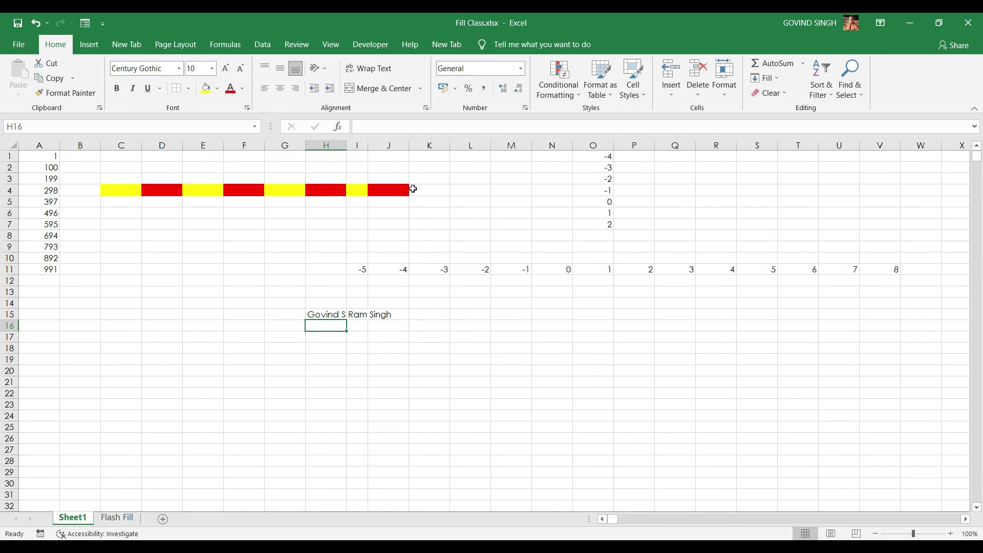
Try Fill > Justify on the number -5 in I11 and dismiss the cannot-justify warning
{"action": "left_click", "coordinate": [359, 269]}
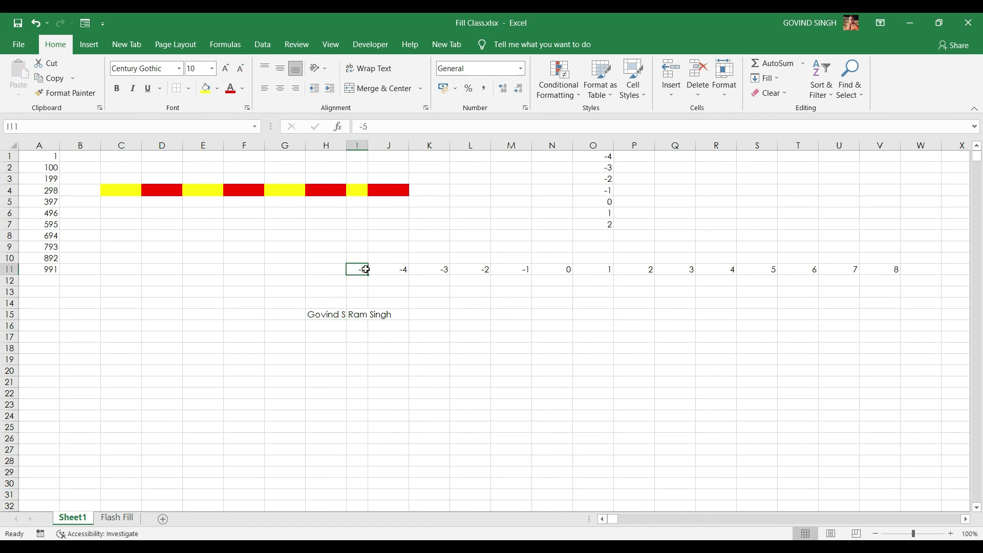
{"action": "left_click", "coordinate": [766, 78]}
{"action": "left_click", "coordinate": [779, 186]}
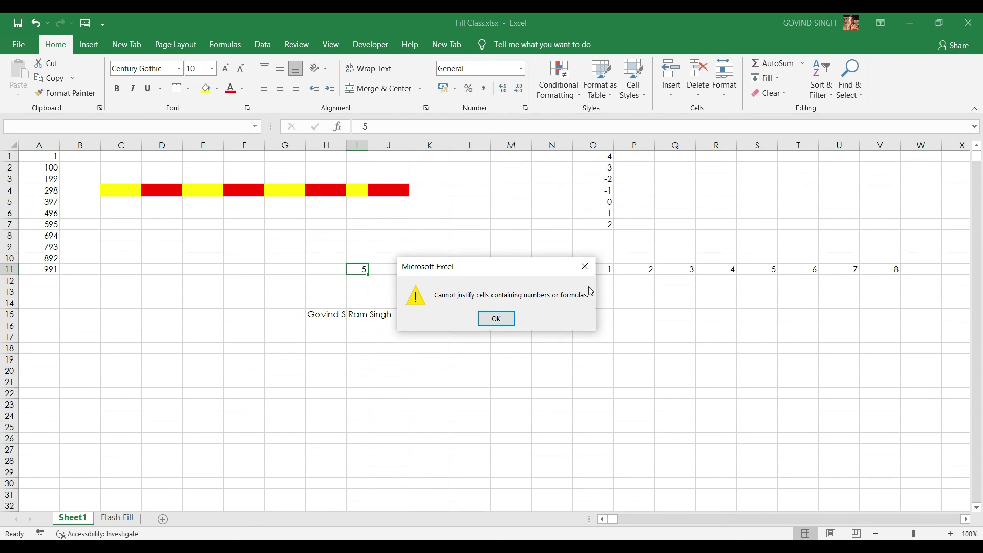
{"action": "left_click", "coordinate": [585, 267]}
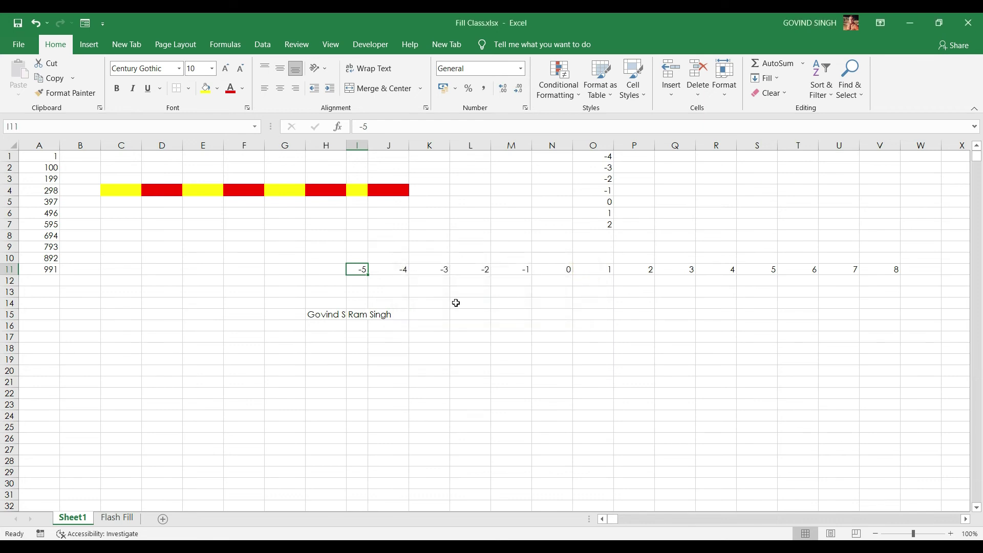
Add a surname to the name in H15 and justify it one word per cell into H15:H17
{"action": "double_click", "coordinate": [367, 314]}
{"action": "type", "text": "Shekhawat"}
{"action": "key", "text": "ctrl+Return"}
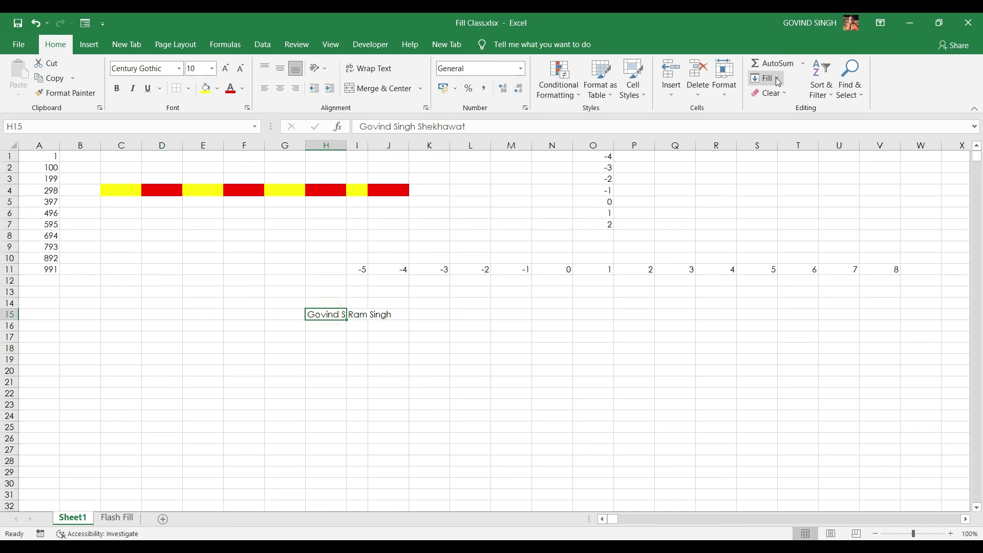
{"action": "left_click", "coordinate": [767, 78]}
{"action": "left_click", "coordinate": [785, 183]}
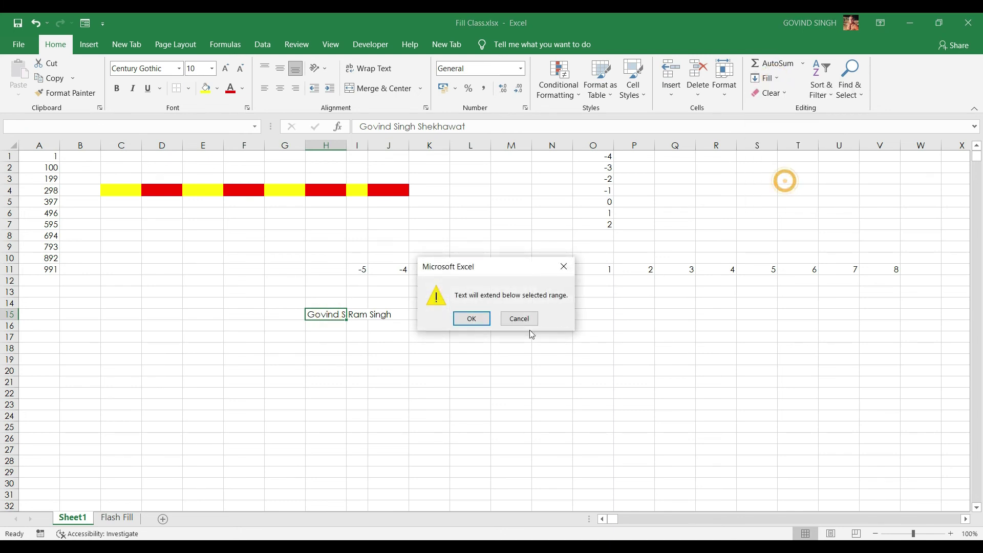
{"action": "left_click", "coordinate": [474, 321]}
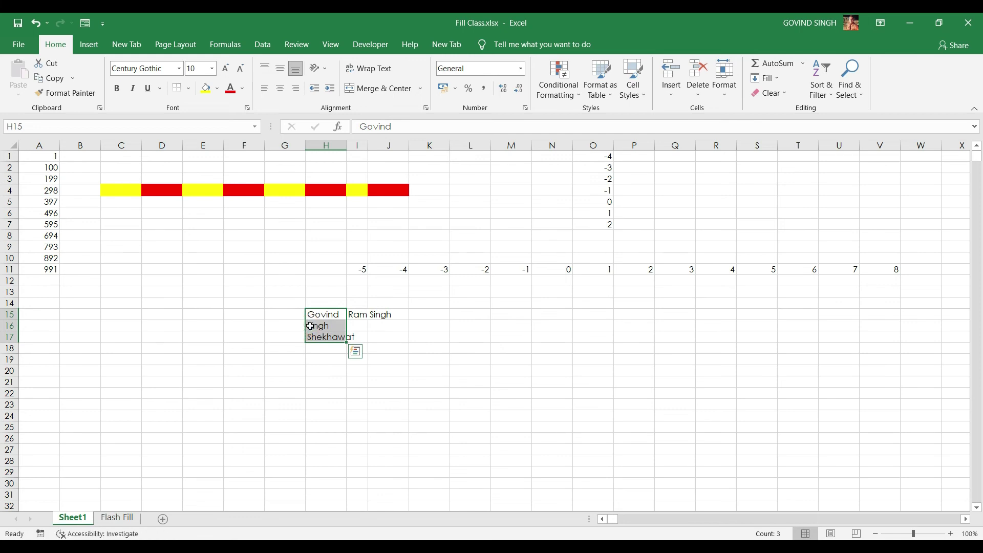
{"action": "key", "text": "alt+h"}
Replace the spaces in the H15 name with underscores so it becomes one word
{"action": "key", "text": "f"}
{"action": "key", "text": "i"}
{"action": "key", "text": "j"}
{"action": "double_click", "coordinate": [343, 314]}
{"action": "key", "text": "BackSpace"}
{"action": "type", "text": "_"}
{"action": "key", "text": "Right"}
{"action": "key", "text": "Right"}
{"action": "key", "text": "Right"}
{"action": "key", "text": "Right"}
{"action": "key", "text": "Right"}
{"action": "key", "text": "BackSpace"}
{"action": "type", "text": "_"}
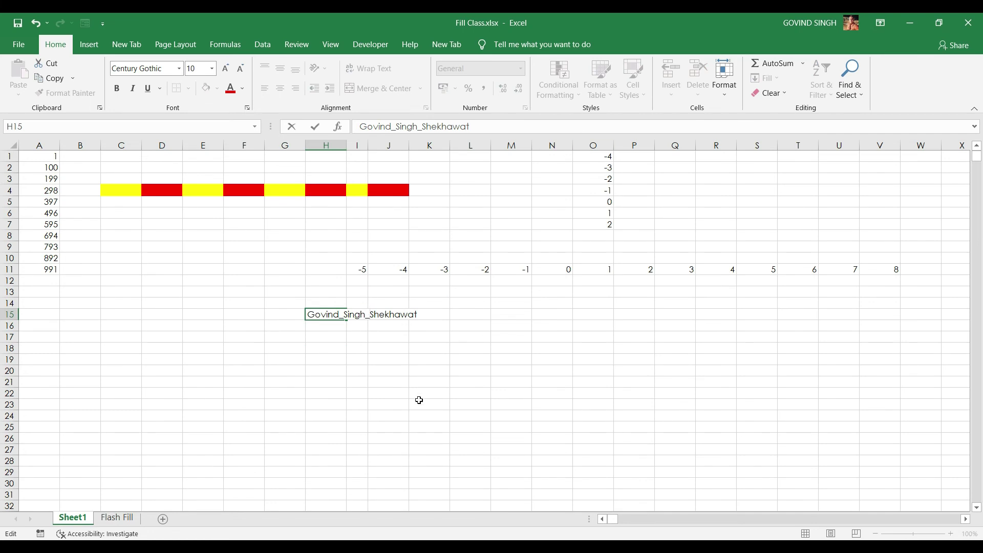
{"action": "left_click", "coordinate": [419, 400]}
Append ' 1' to the underscored name and justify it so the 1 drops into H16
{"action": "left_click", "coordinate": [328, 314]}
{"action": "left_click", "coordinate": [775, 78]}
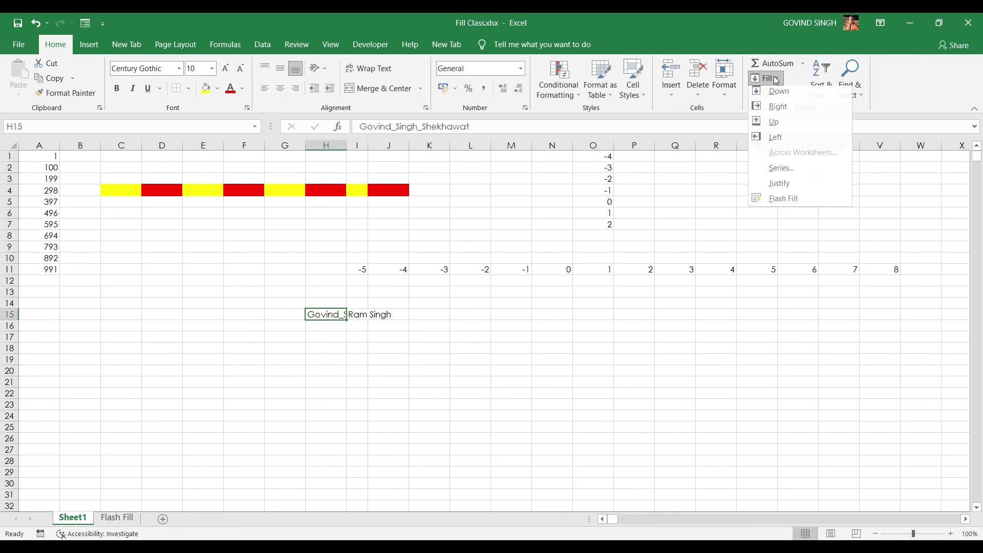
{"action": "left_click", "coordinate": [781, 184]}
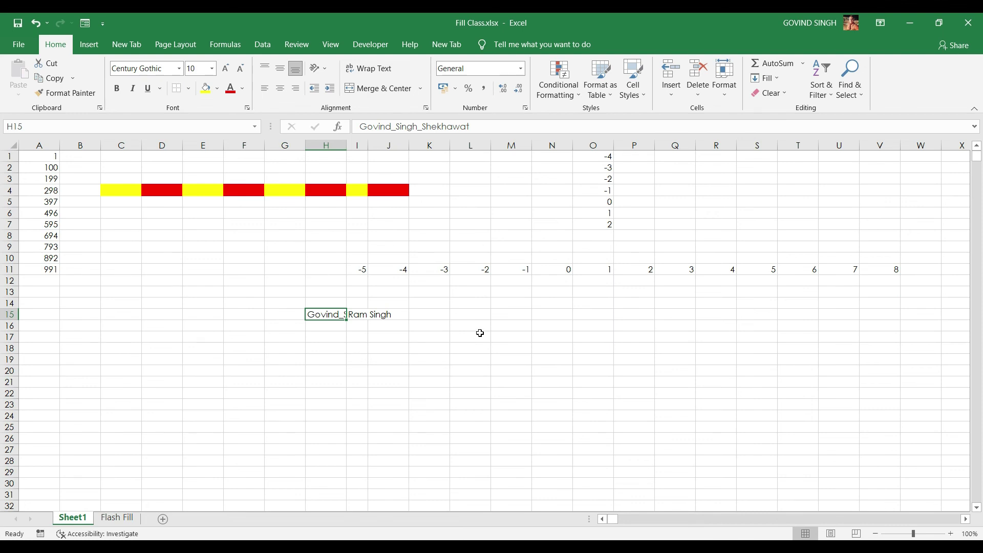
{"action": "double_click", "coordinate": [340, 314]}
{"action": "left_click", "coordinate": [421, 314]}
{"action": "type", "text": "1"}
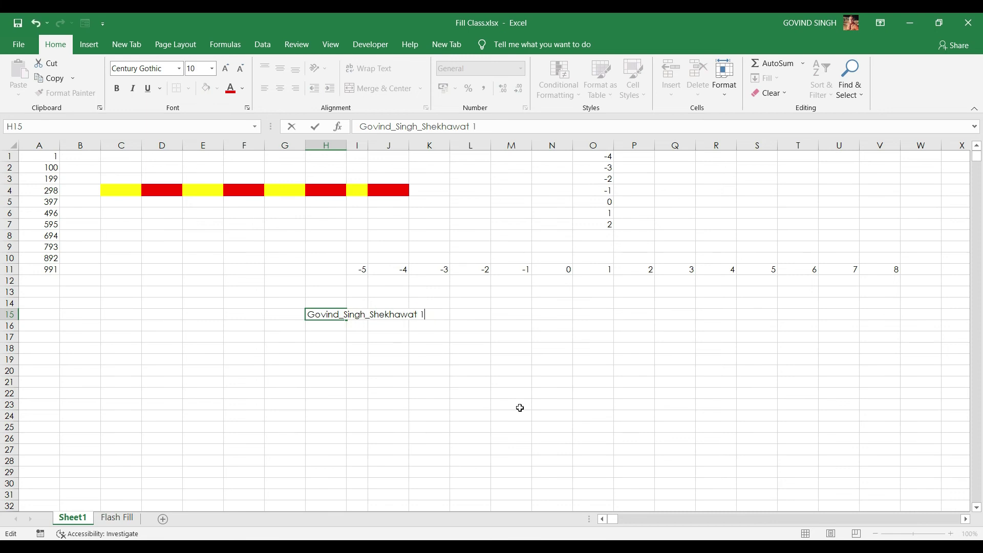
{"action": "left_click", "coordinate": [520, 407]}
{"action": "left_click", "coordinate": [333, 315]}
{"action": "left_click", "coordinate": [766, 78]}
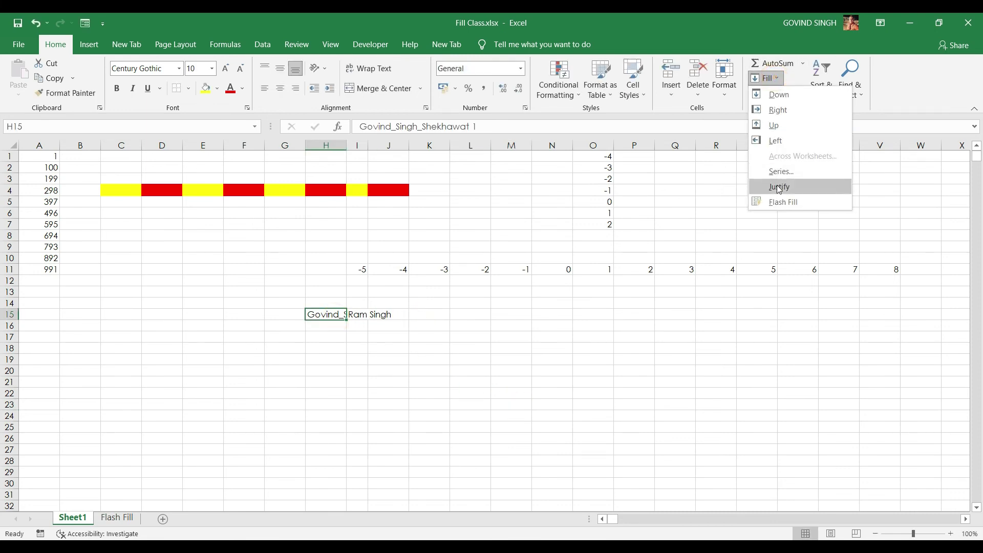
{"action": "left_click", "coordinate": [779, 187]}
{"action": "left_click", "coordinate": [474, 319]}
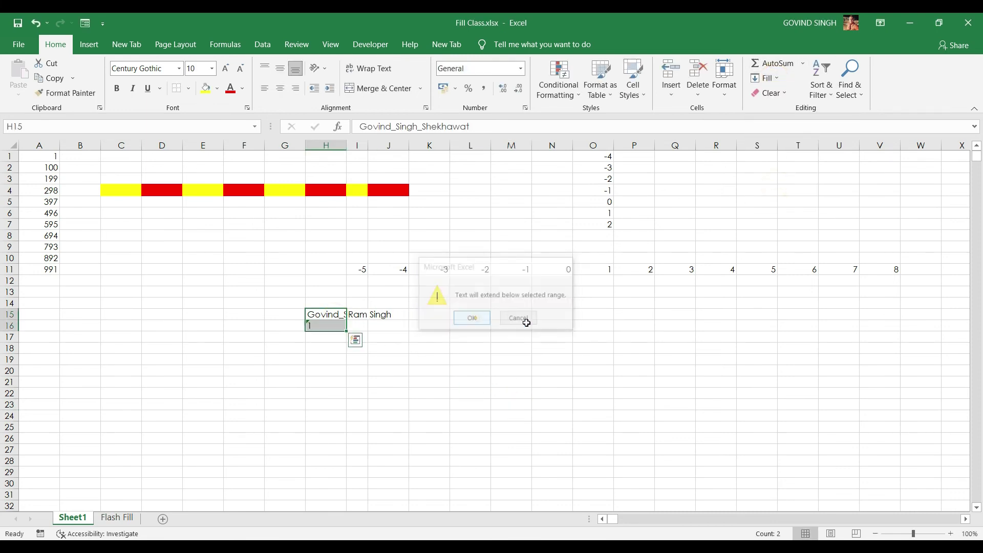
Inspect and dismiss the error smart tag on the text-stored 1 in H16
{"action": "left_click", "coordinate": [314, 326]}
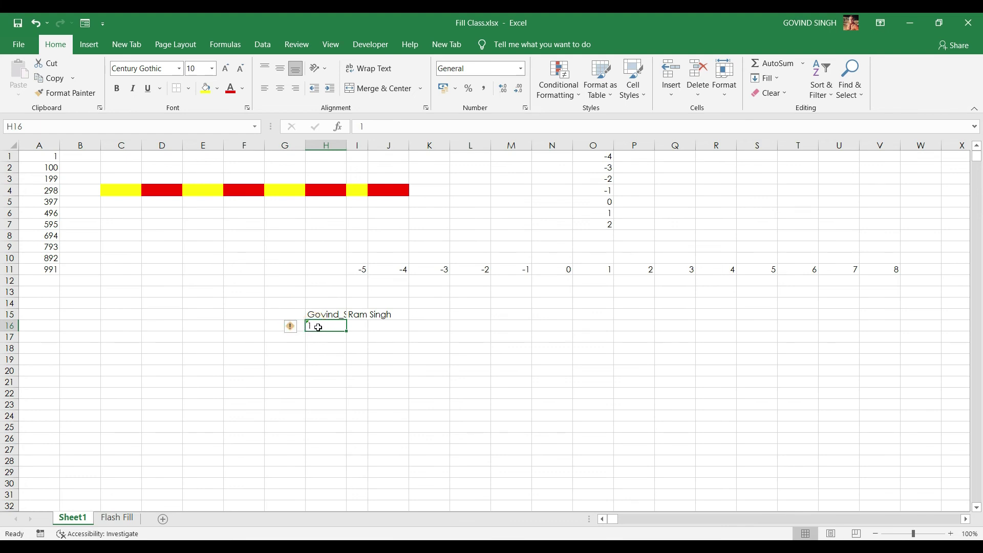
{"action": "left_click", "coordinate": [288, 327]}
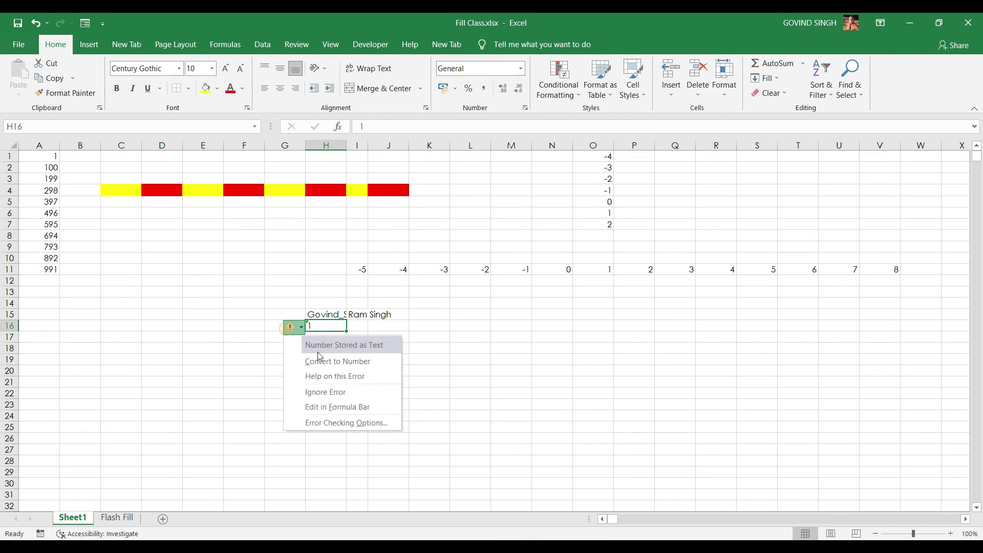
{"action": "left_click", "coordinate": [494, 328]}
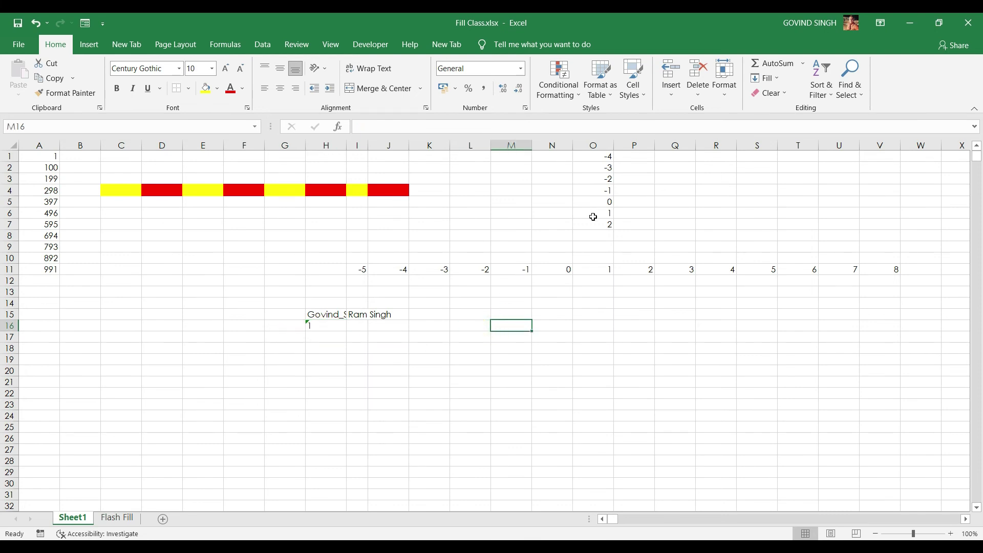
{"action": "left_click", "coordinate": [771, 78]}
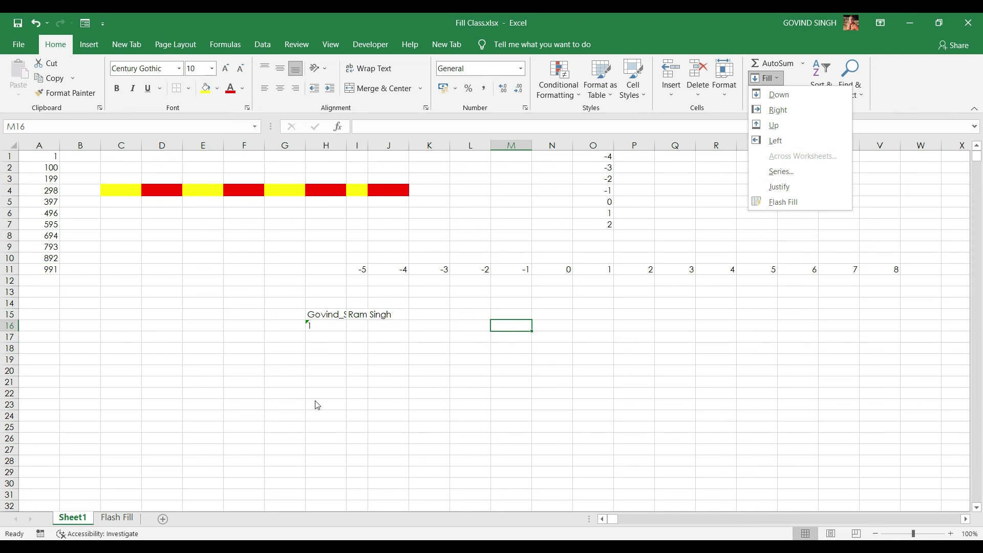
{"action": "left_click", "coordinate": [349, 392]}
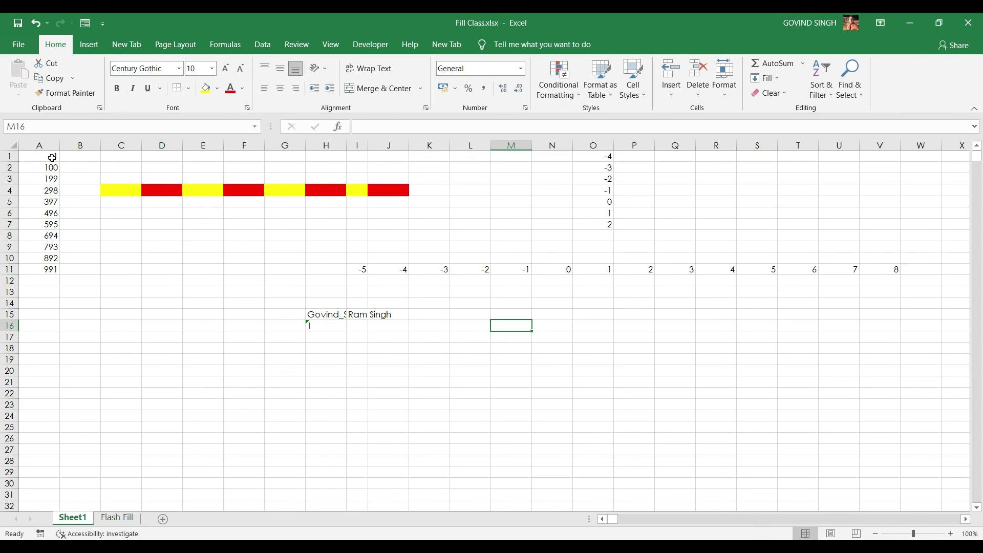
{"action": "left_click_drag", "start_coordinate": [52, 158], "coordinate": [962, 157]}
{"action": "key", "text": "ctrl+a"}
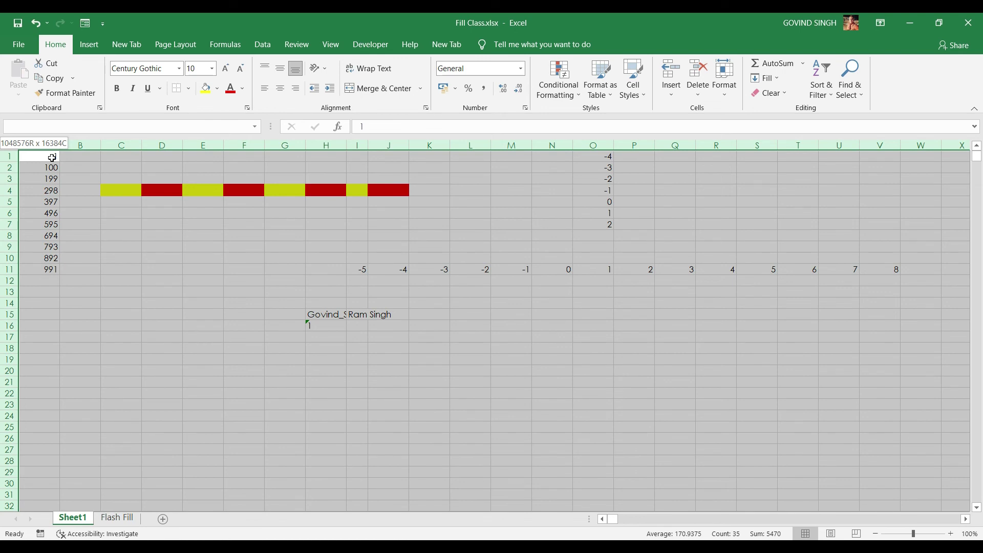
{"action": "left_click_drag", "start_coordinate": [52, 157], "coordinate": [52, 158]}
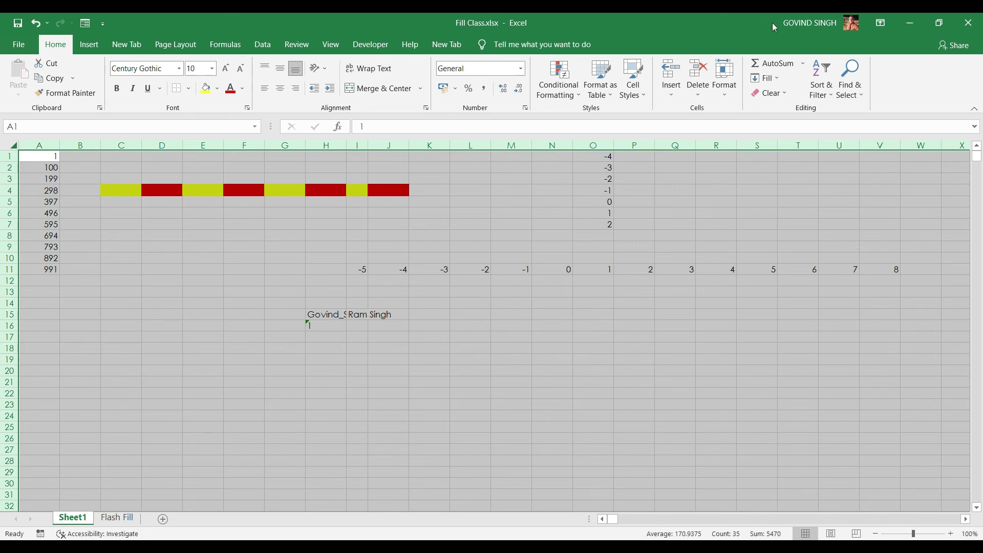
{"action": "left_click", "coordinate": [766, 78]}
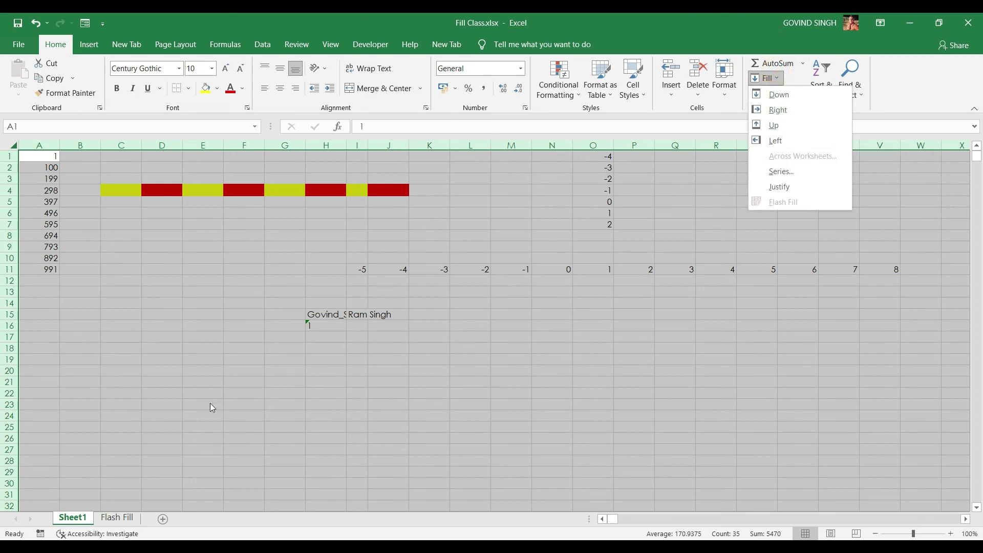
{"action": "left_click", "coordinate": [160, 490]}
{"action": "left_click", "coordinate": [201, 471]}
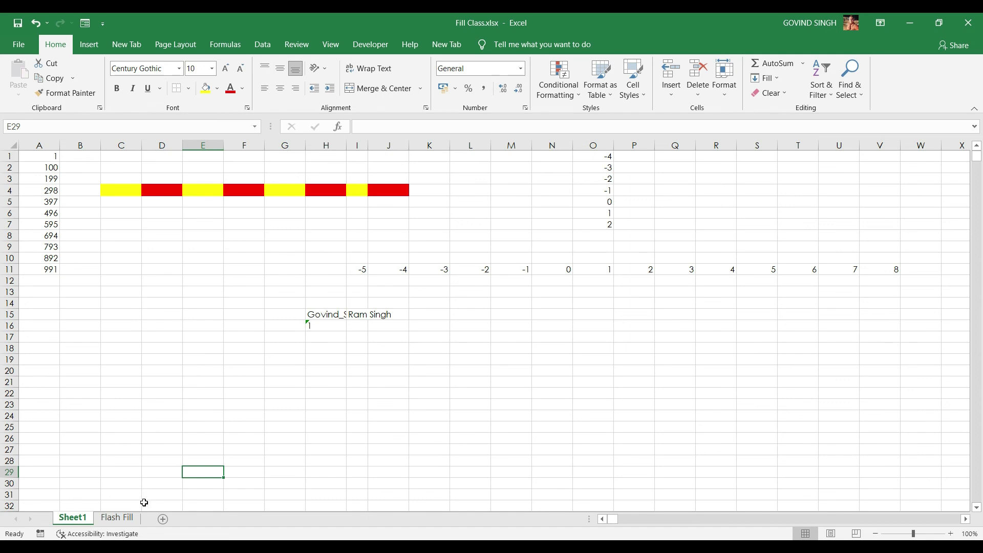
Group Sheet1 with Flash Fill, preview Fill Across Worksheets' Contents and Formats options, then cancel
{"action": "left_click", "coordinate": [122, 520]}
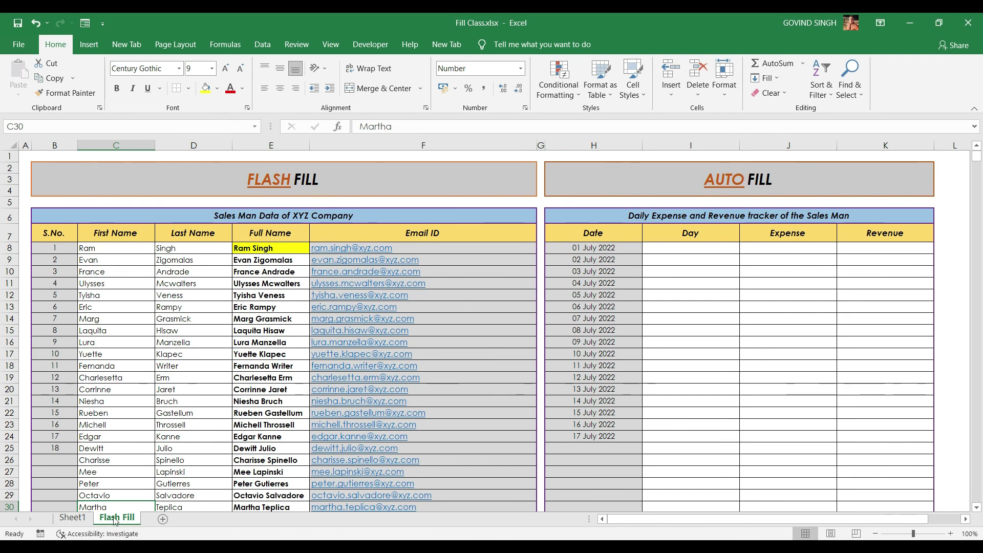
{"action": "left_click", "coordinate": [76, 518], "text": "ctrl"}
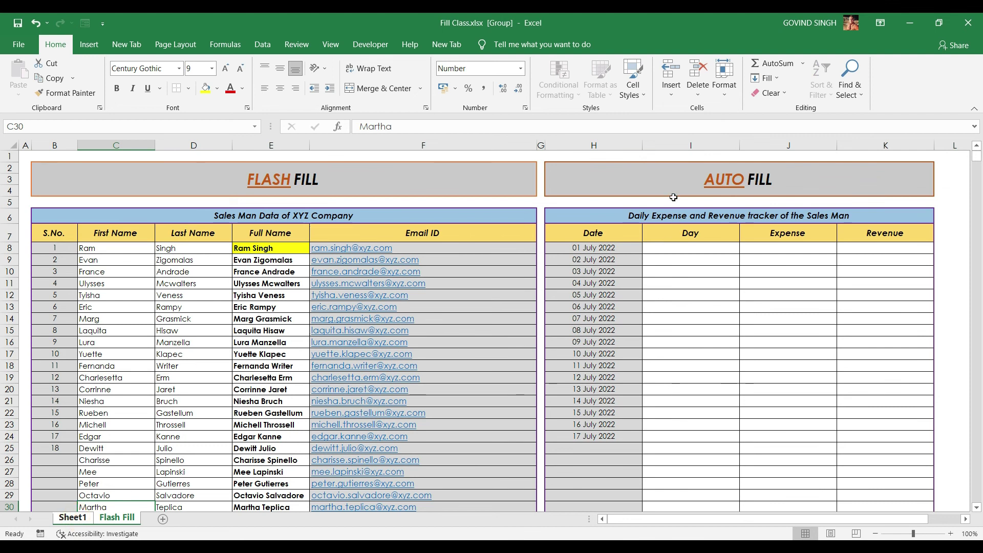
{"action": "left_click", "coordinate": [778, 78]}
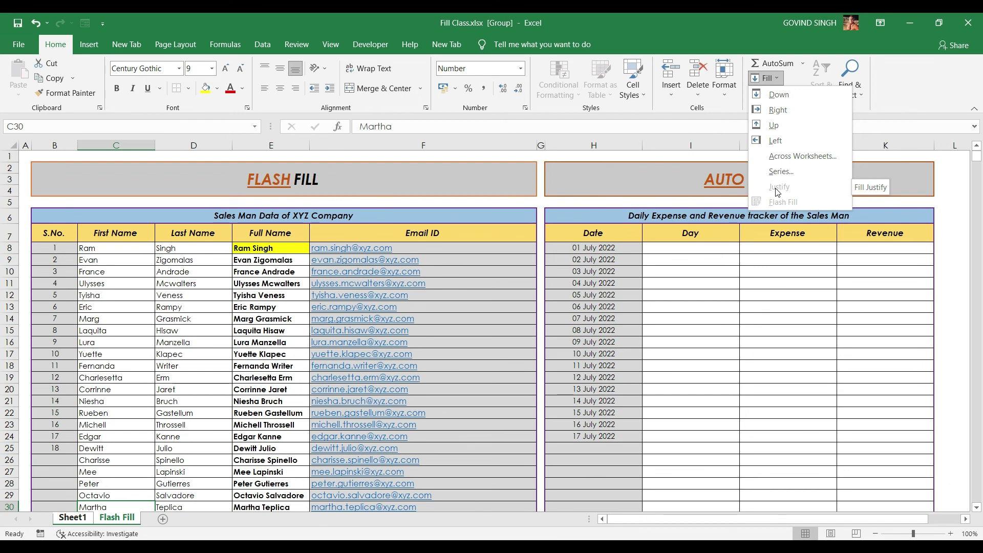
{"action": "left_click", "coordinate": [783, 163]}
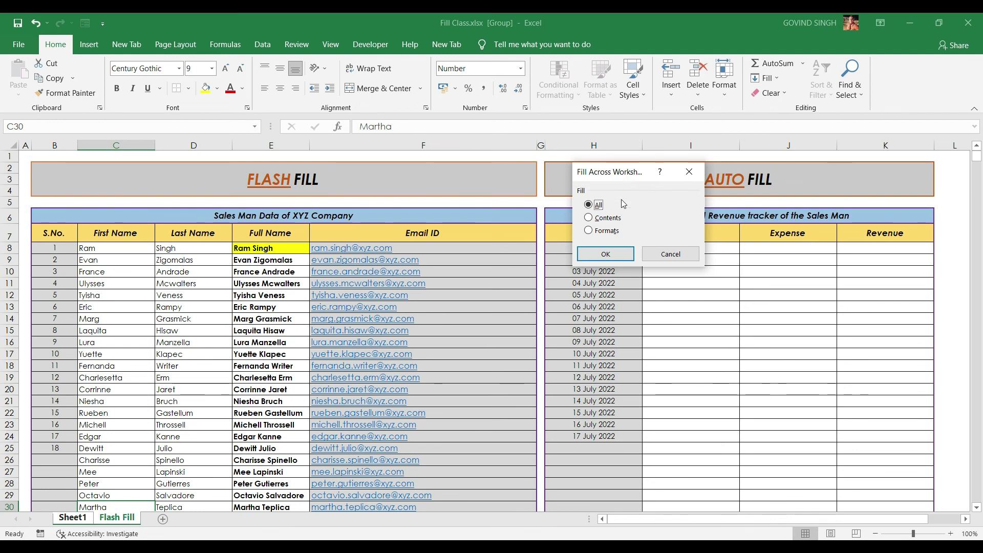
{"action": "left_click", "coordinate": [597, 218]}
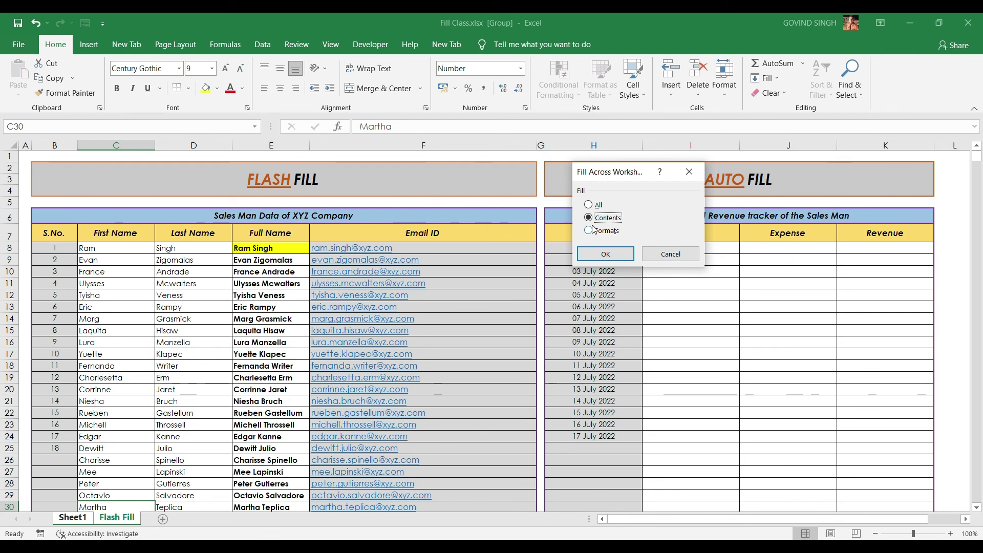
{"action": "left_click", "coordinate": [589, 231]}
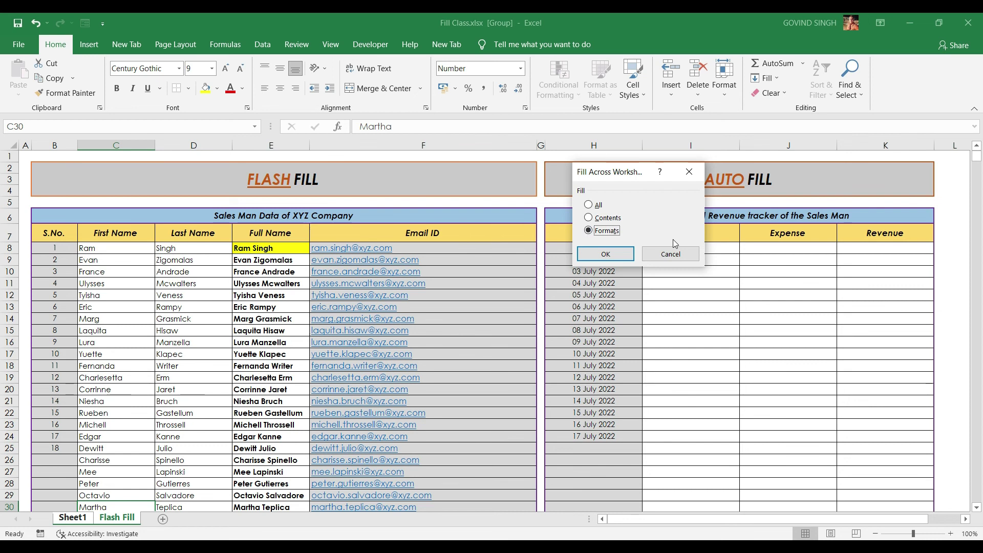
{"action": "left_click", "coordinate": [666, 254]}
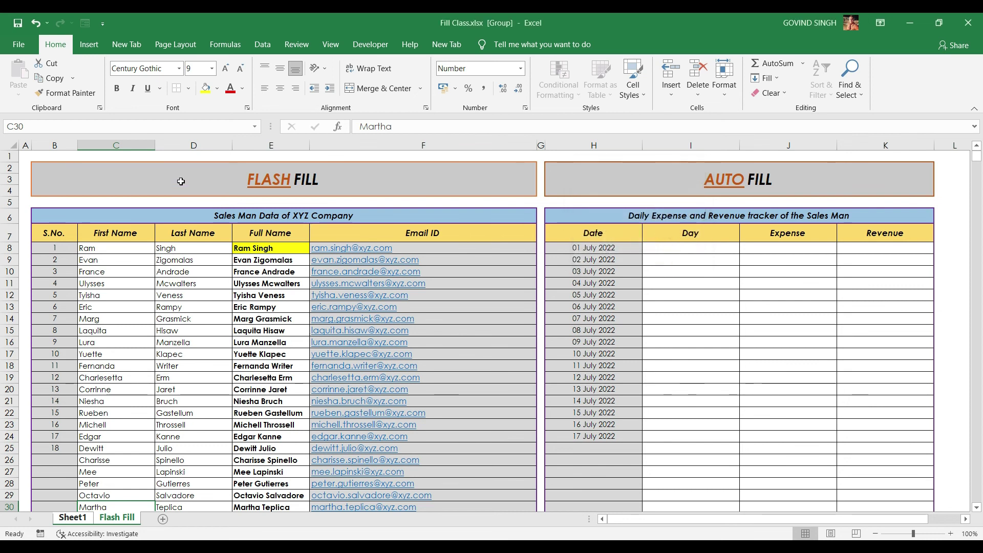
{"action": "left_click_drag", "start_coordinate": [103, 176], "coordinate": [353, 448]}
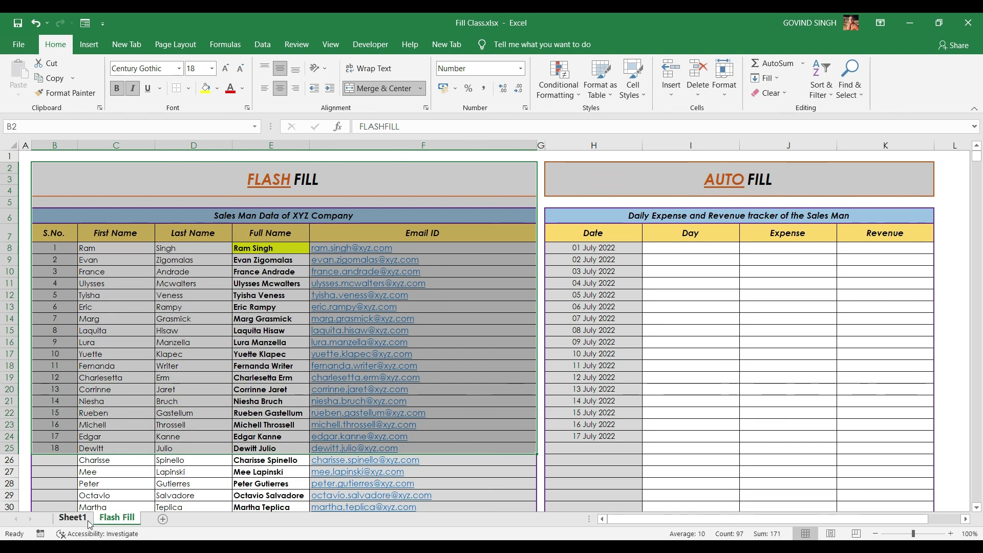
Group Sheet1 and fill the selected table across worksheets with the All option
{"action": "left_click", "coordinate": [72, 517], "text": "ctrl"}
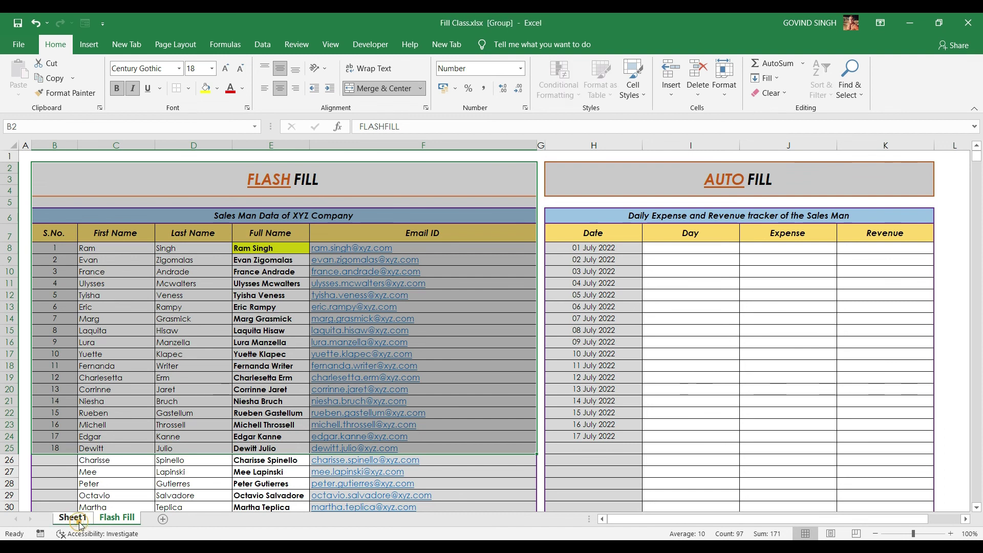
{"action": "left_click", "coordinate": [767, 78]}
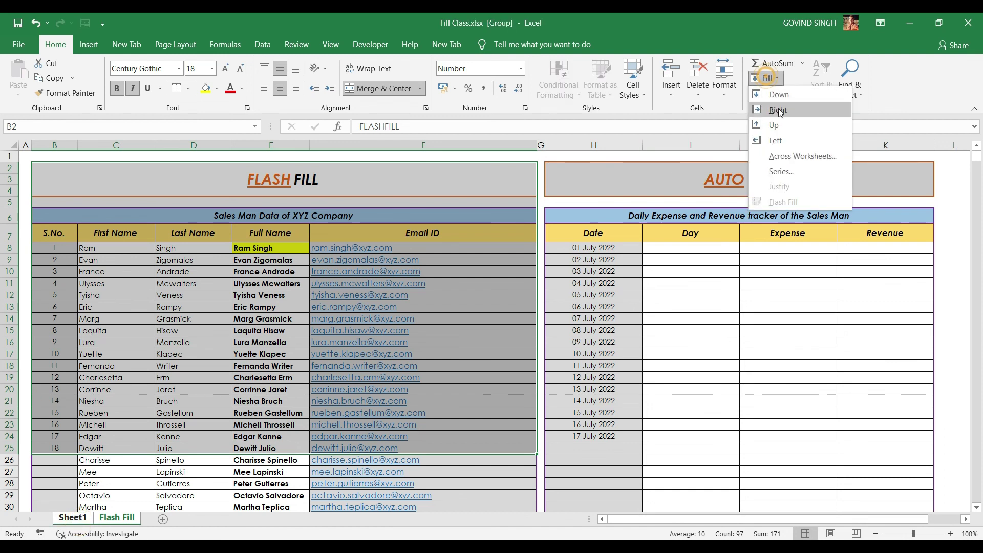
{"action": "left_click", "coordinate": [768, 148]}
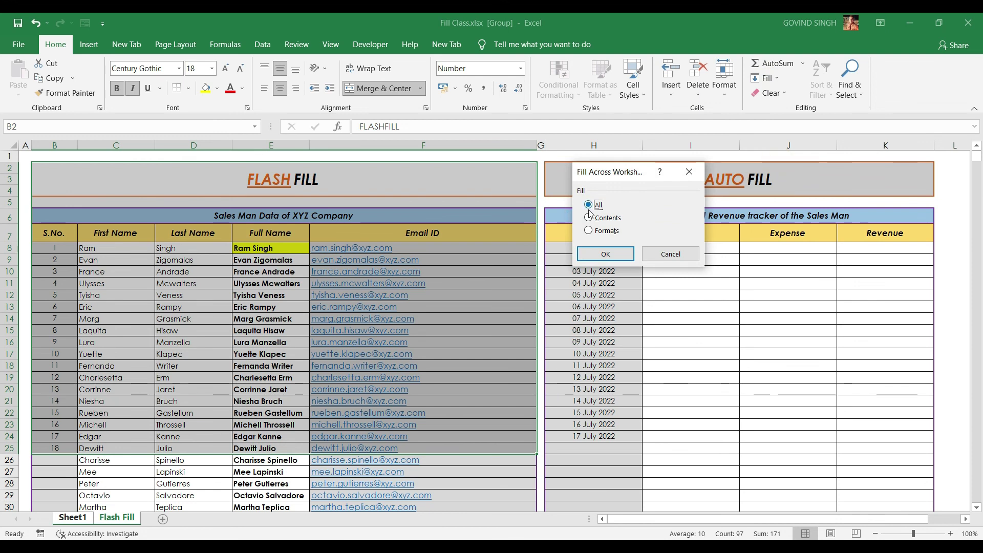
{"action": "left_click", "coordinate": [607, 255]}
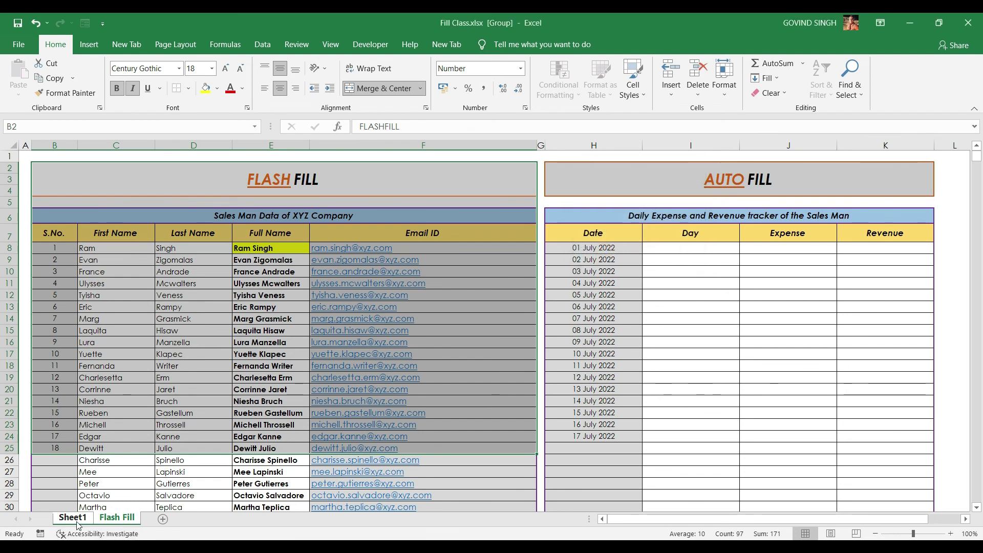
Compare Sheet1 with the Flash Fill sheet to check the copied table and column widths
{"action": "left_click", "coordinate": [74, 518]}
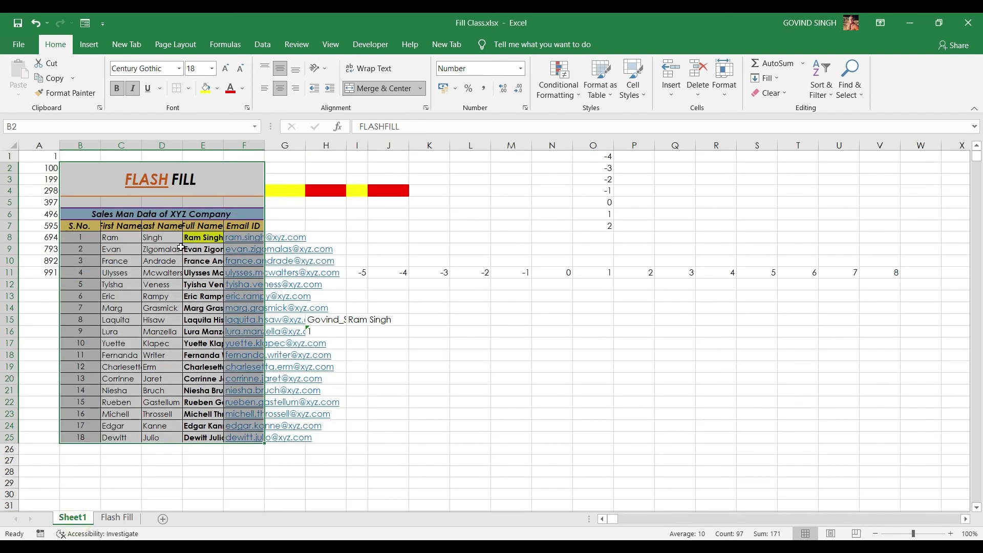
{"action": "left_click", "coordinate": [123, 518]}
{"action": "left_click", "coordinate": [92, 518]}
{"action": "left_click", "coordinate": [114, 518]}
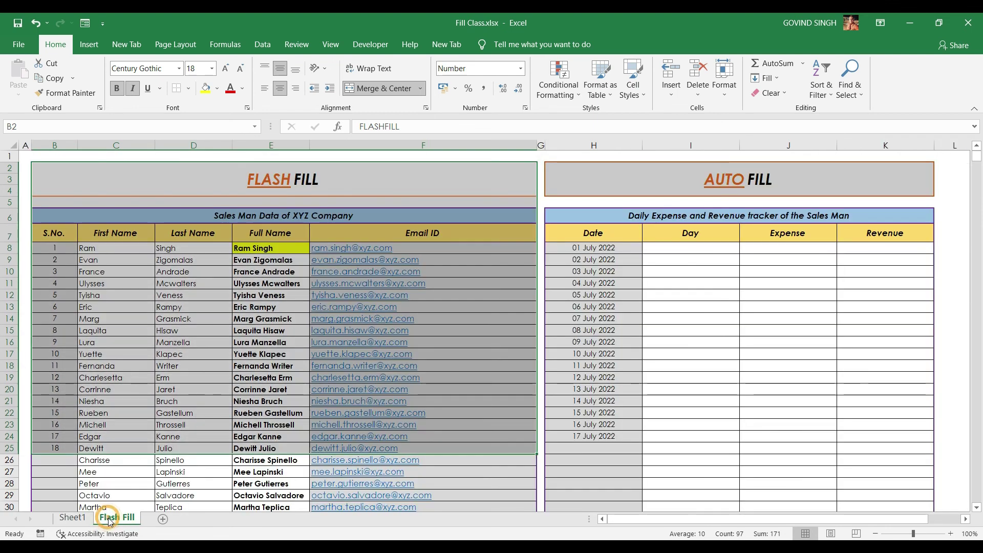
{"action": "left_click", "coordinate": [74, 518]}
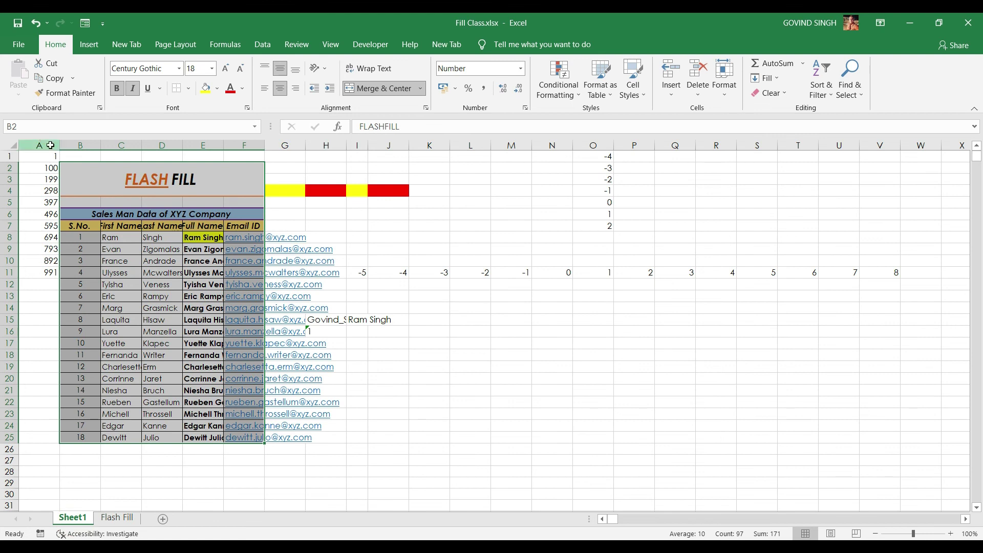
{"action": "left_click", "coordinate": [51, 145]}
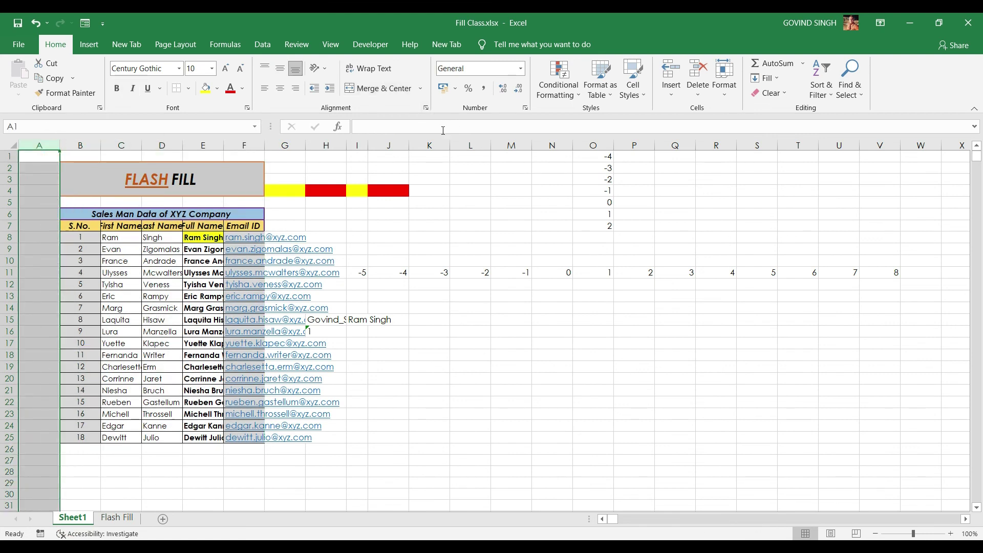
{"action": "left_click_drag", "start_coordinate": [358, 145], "coordinate": [665, 145]}
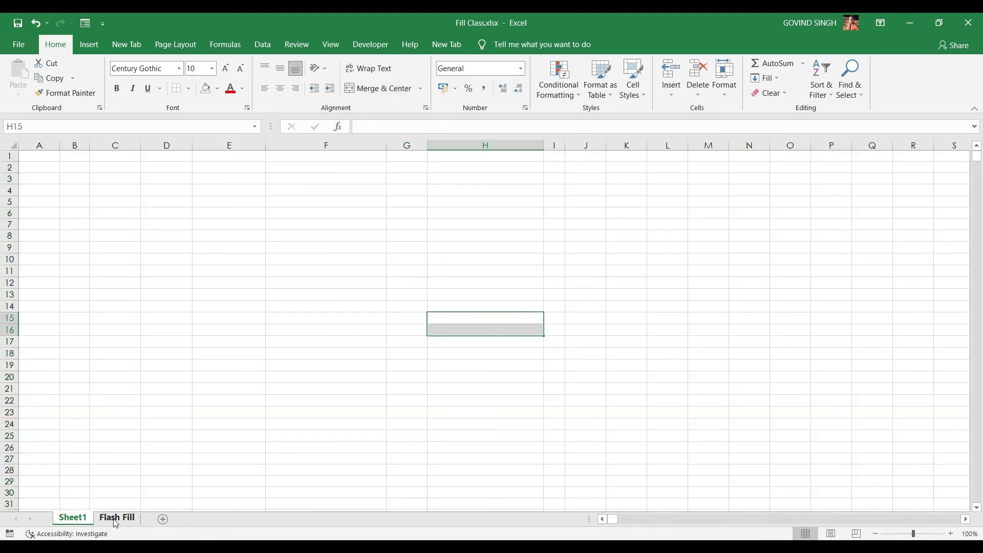
{"action": "left_click", "coordinate": [117, 518]}
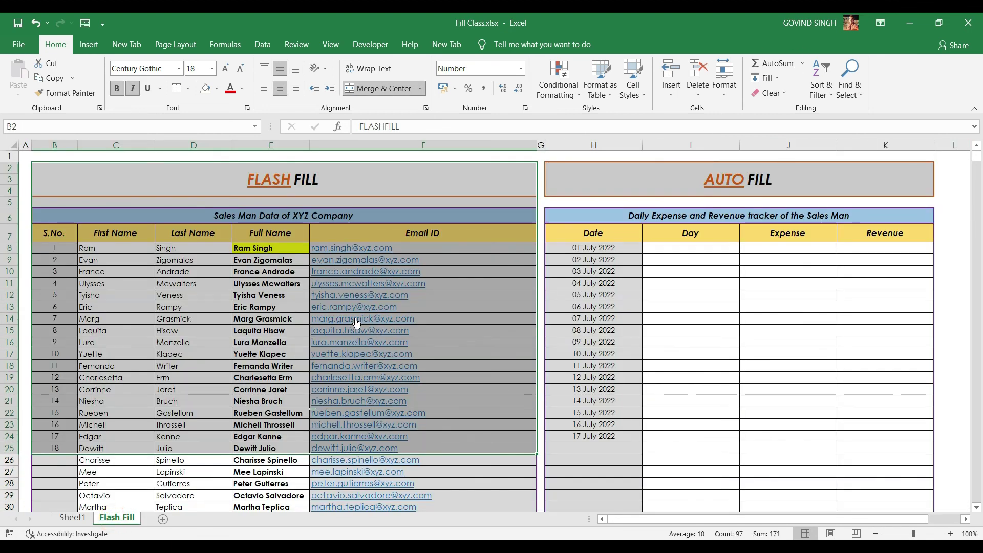
Fill the table across to the grouped Sheet1 using Contents only, then review Sheet1
{"action": "left_click", "coordinate": [768, 79]}
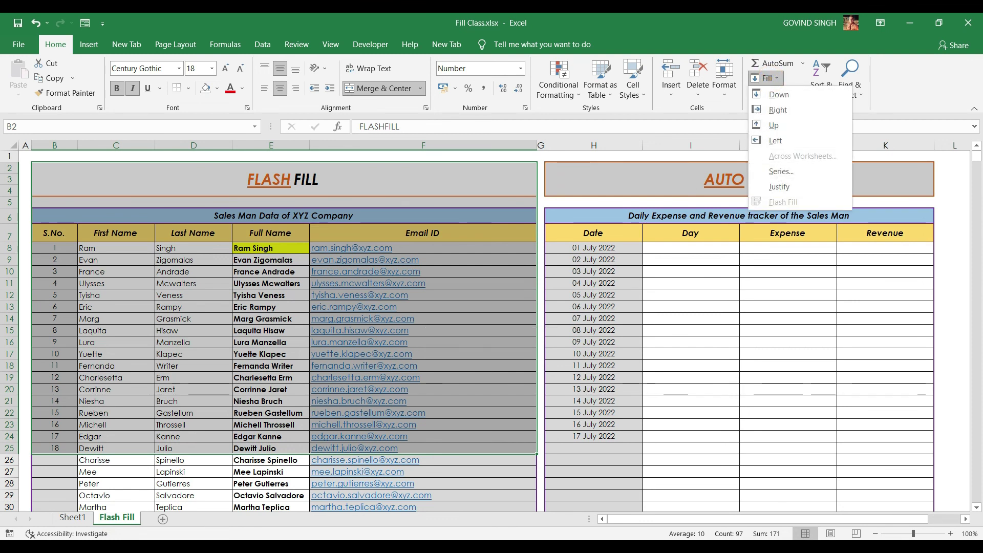
{"action": "left_click", "coordinate": [73, 518]}
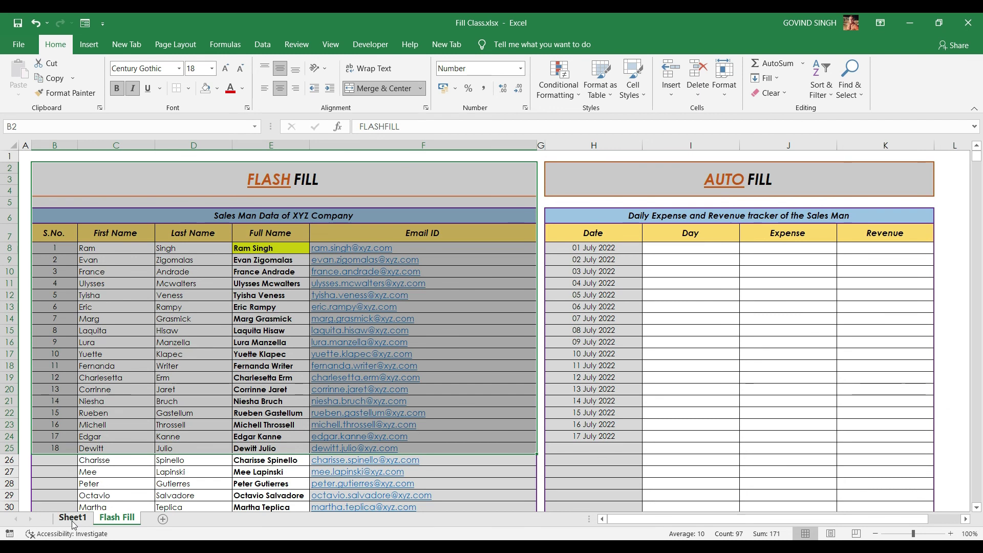
{"action": "left_click", "coordinate": [73, 519], "text": "ctrl"}
{"action": "left_click", "coordinate": [767, 79]}
{"action": "left_click", "coordinate": [791, 153]}
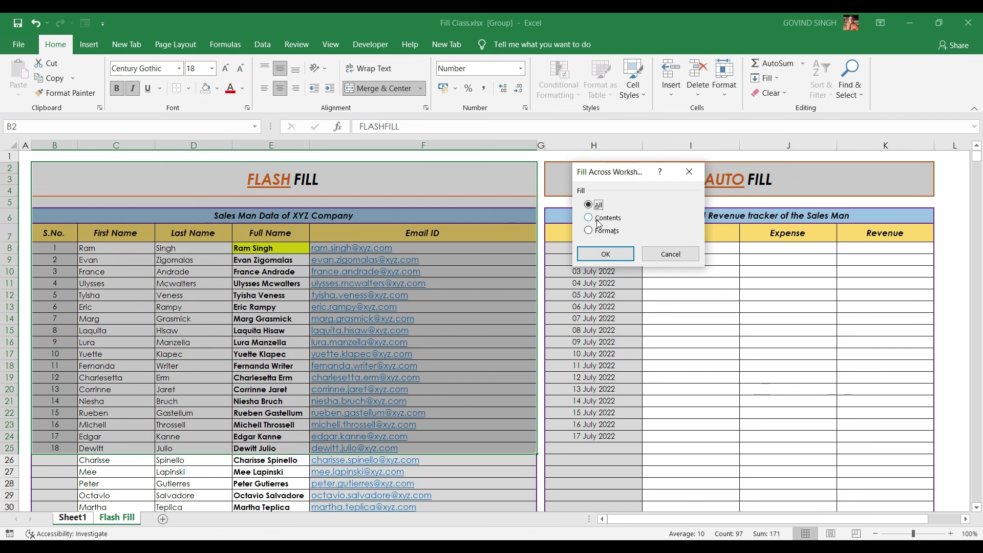
{"action": "left_click", "coordinate": [597, 220]}
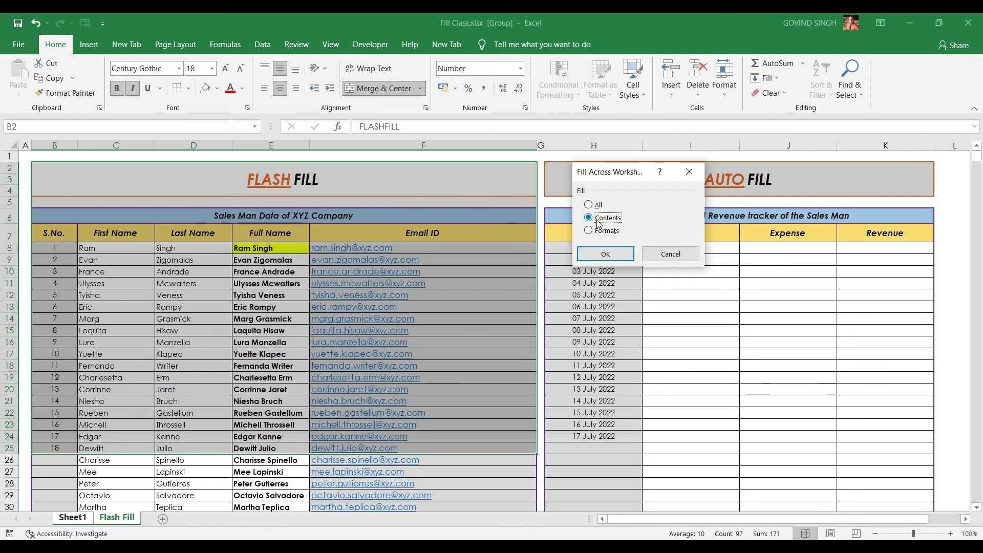
{"action": "left_click", "coordinate": [605, 254]}
{"action": "left_click", "coordinate": [72, 518]}
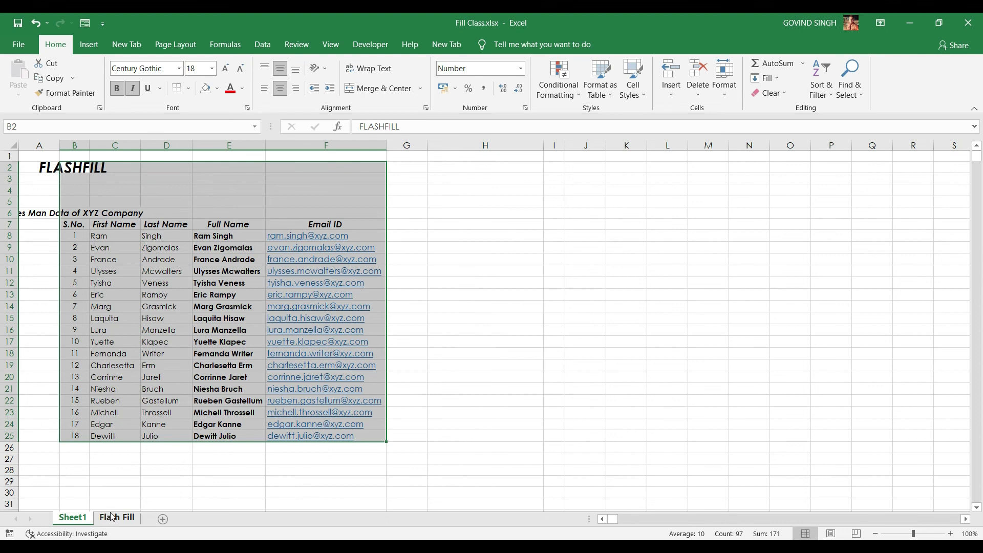
{"action": "left_click", "coordinate": [117, 518]}
Select and clear the copied table area on Sheet1
{"action": "left_click", "coordinate": [79, 519]}
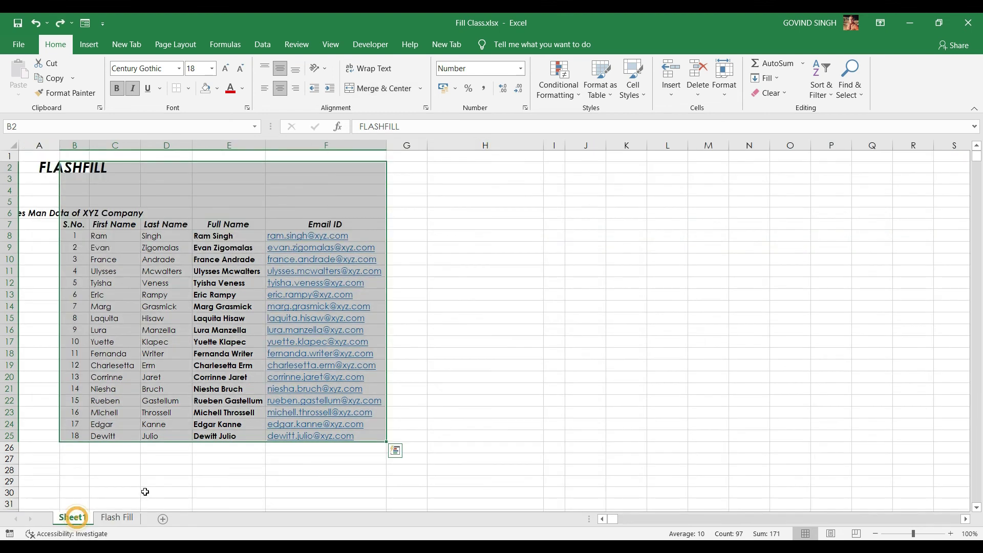
{"action": "key", "text": "ctrl+q"}
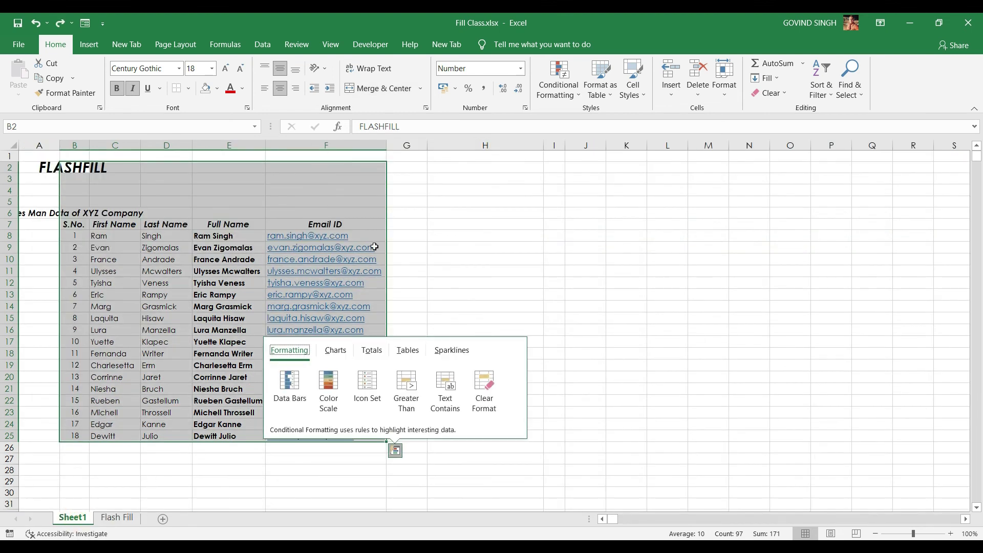
{"action": "left_click", "coordinate": [378, 246]}
{"action": "left_click_drag", "start_coordinate": [46, 167], "coordinate": [390, 439]}
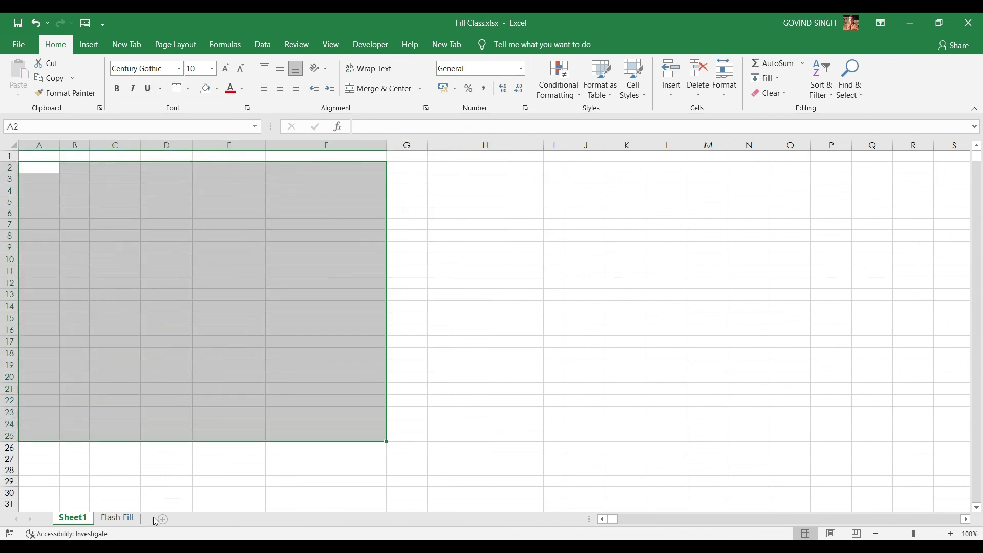
Group Sheet1 from the Flash Fill sheet and fill across worksheets with Formats only
{"action": "left_click", "coordinate": [117, 518]}
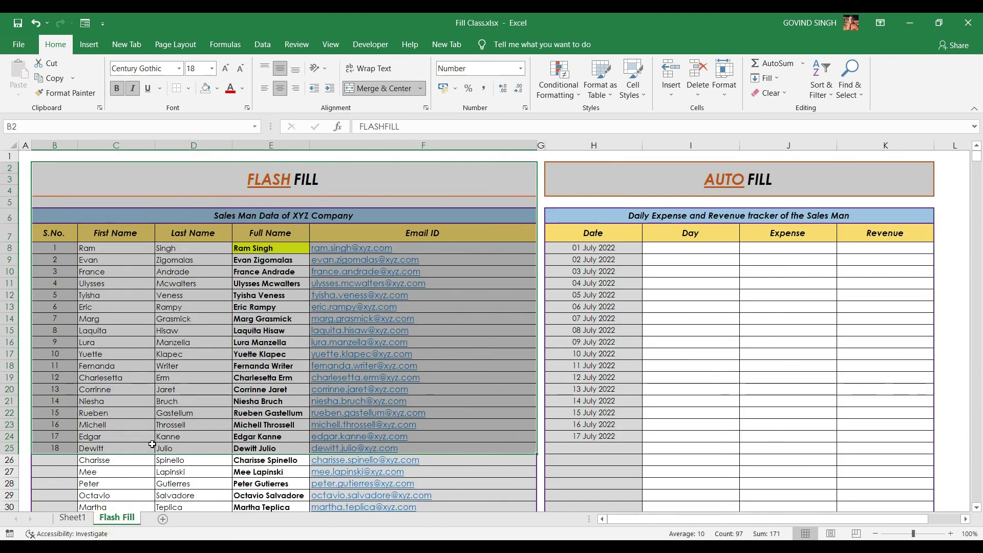
{"action": "left_click", "coordinate": [73, 517], "text": "ctrl"}
{"action": "left_click", "coordinate": [768, 78]}
{"action": "left_click", "coordinate": [780, 157]}
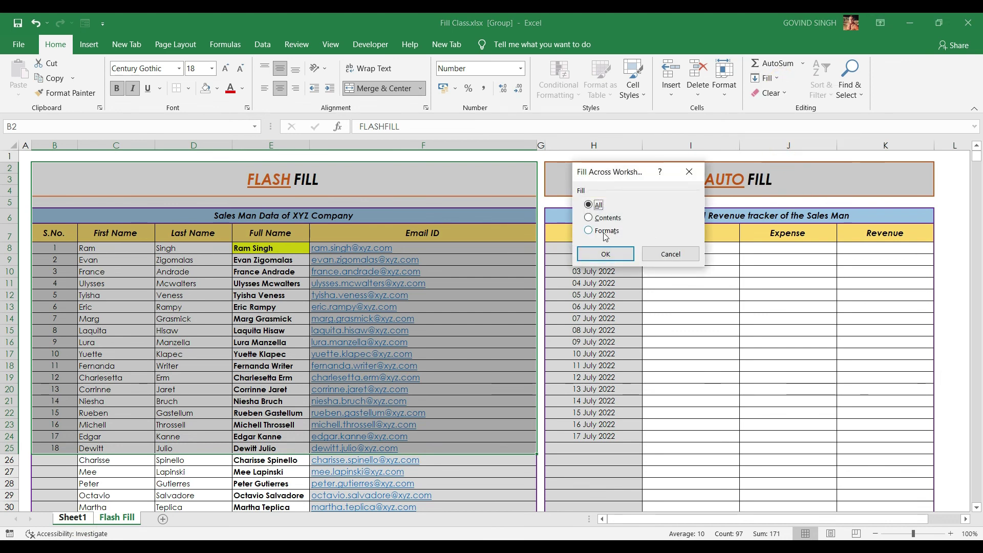
{"action": "left_click", "coordinate": [589, 230]}
{"action": "left_click", "coordinate": [605, 255]}
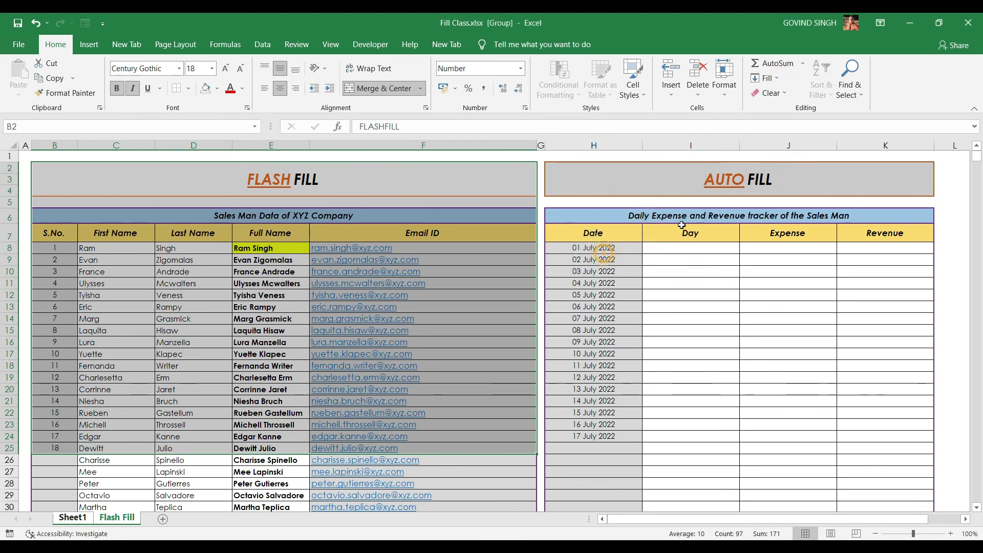
{"action": "left_click", "coordinate": [72, 518]}
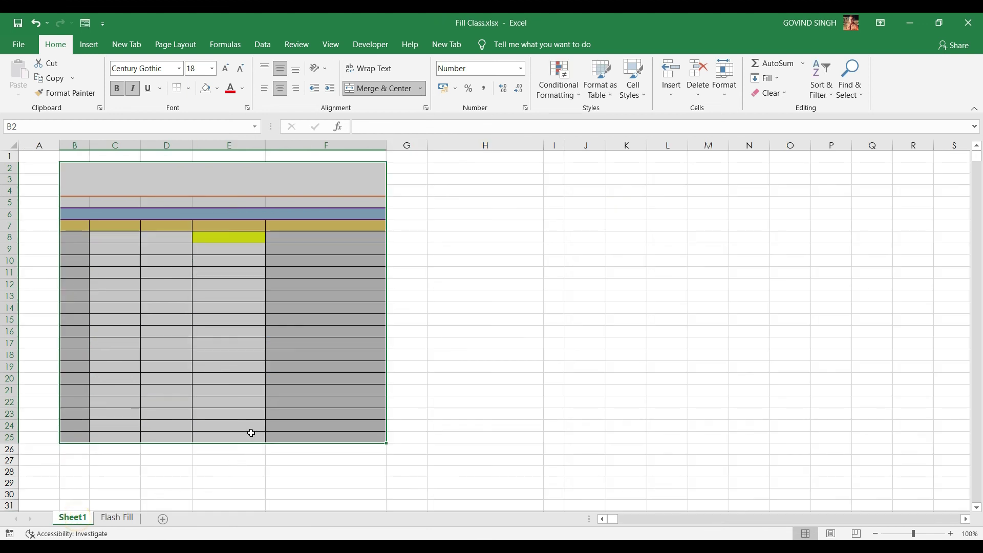